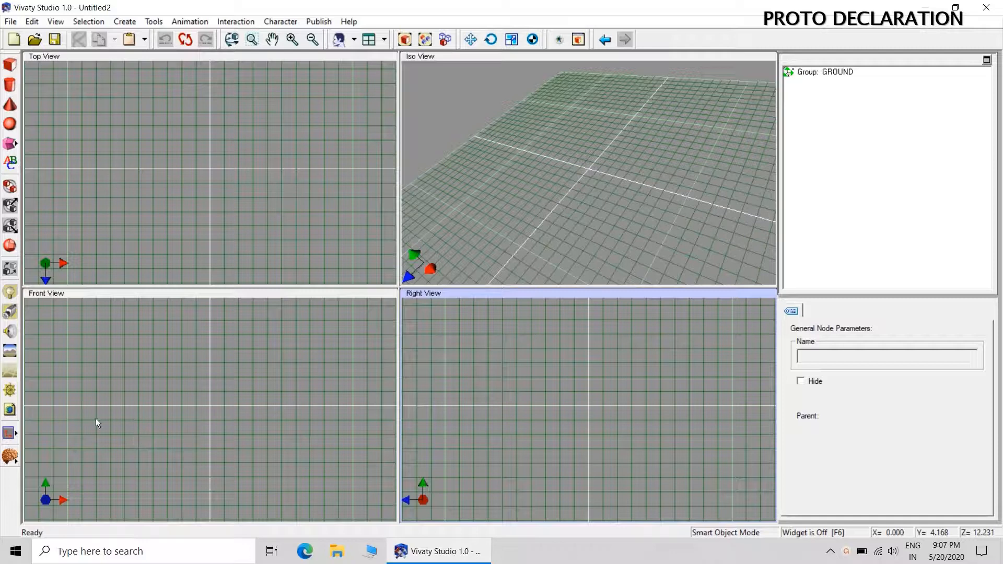
Add a group node at the origin with its translation zeroed and name it PROTOTYPE_VRML.
left_click(10, 186)
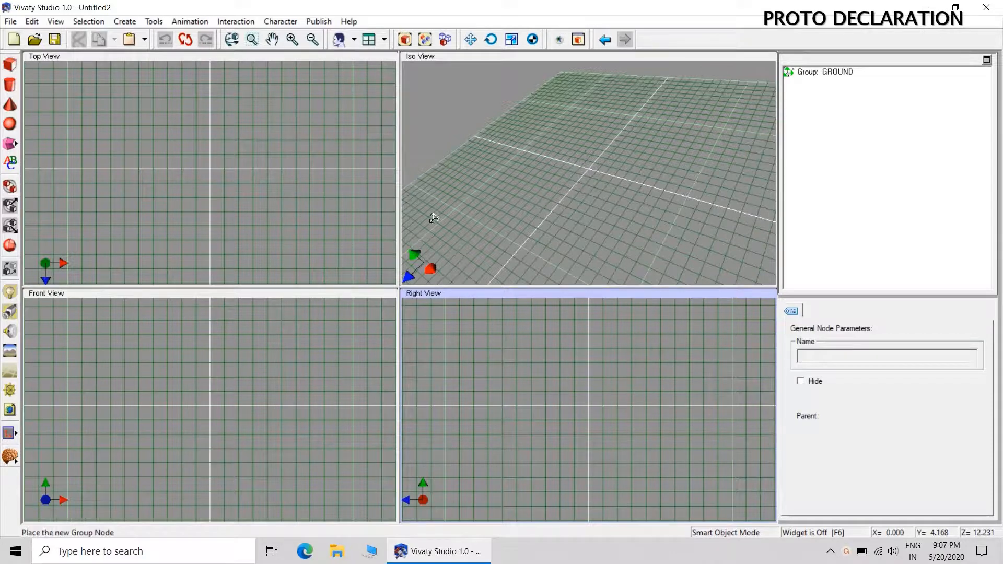
left_click(588, 170)
left_click(810, 312)
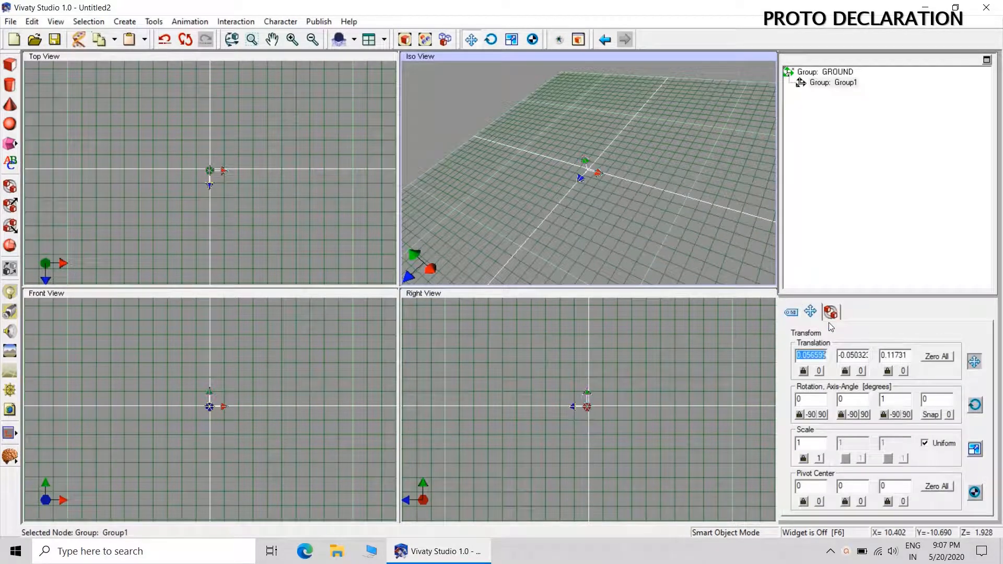
left_click(791, 313)
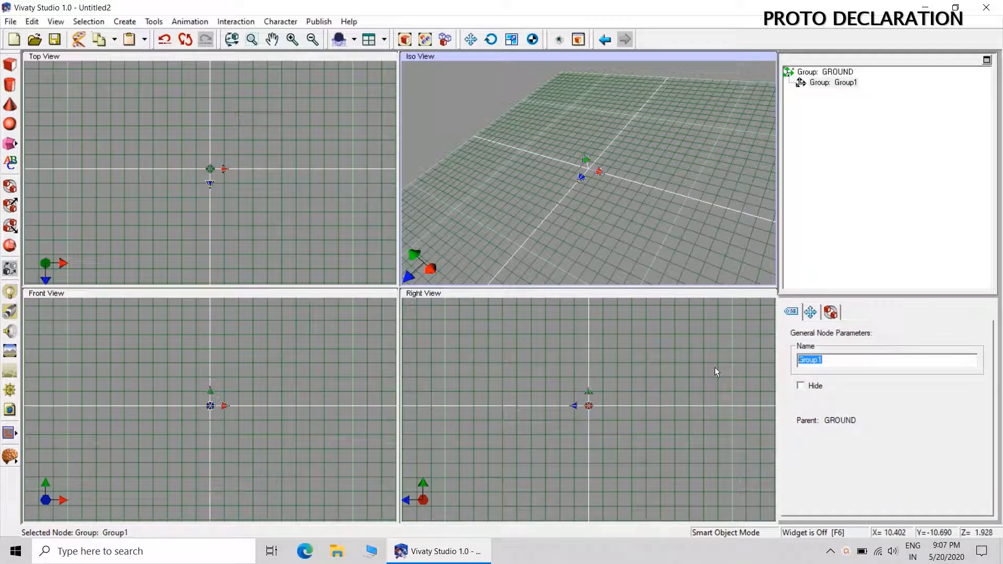
type("PROTOTYPE_VRML")
key("Return")
left_click(679, 147)
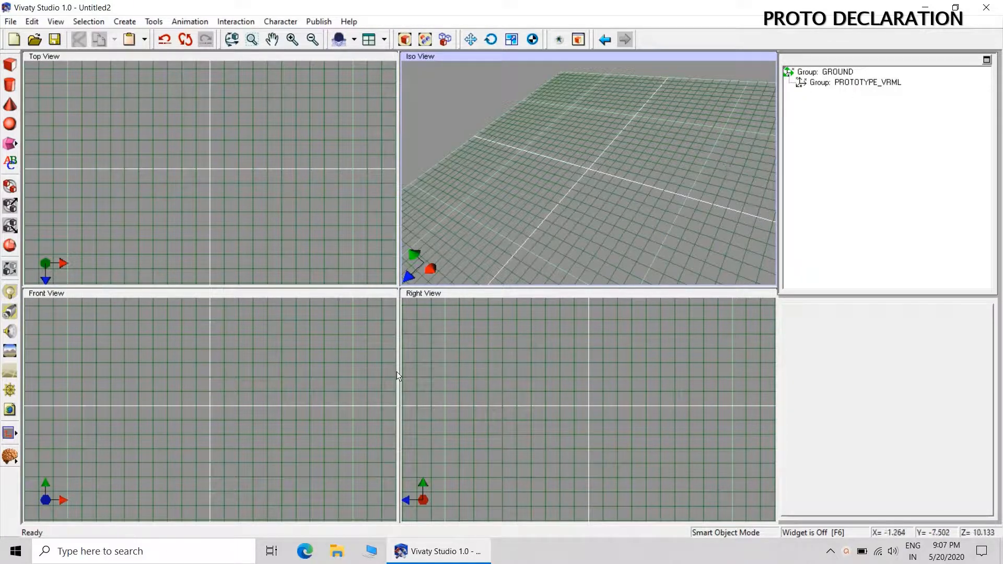
Place a new proto declaration in the Iso view and zero its translation.
left_click(7, 459)
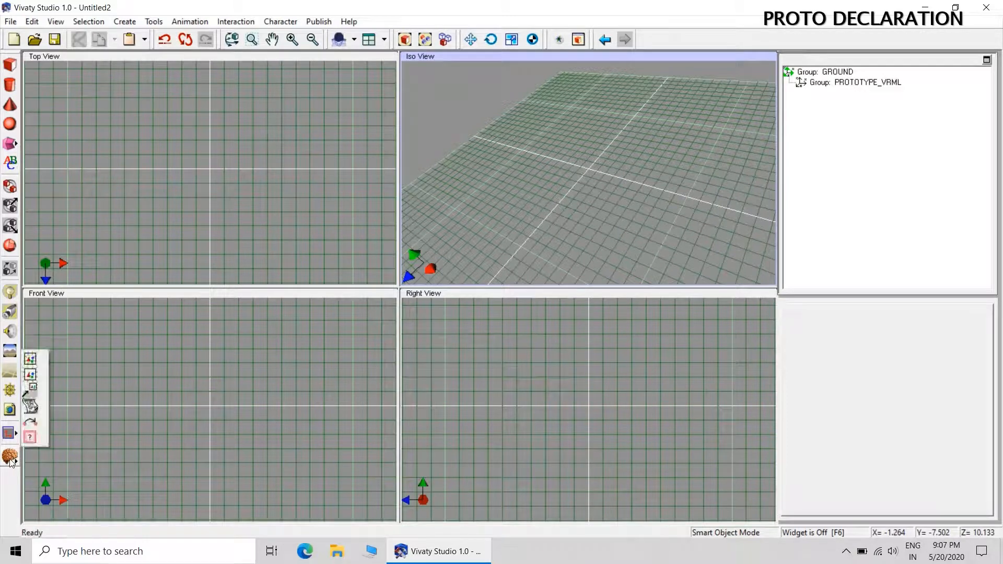
left_click(31, 376)
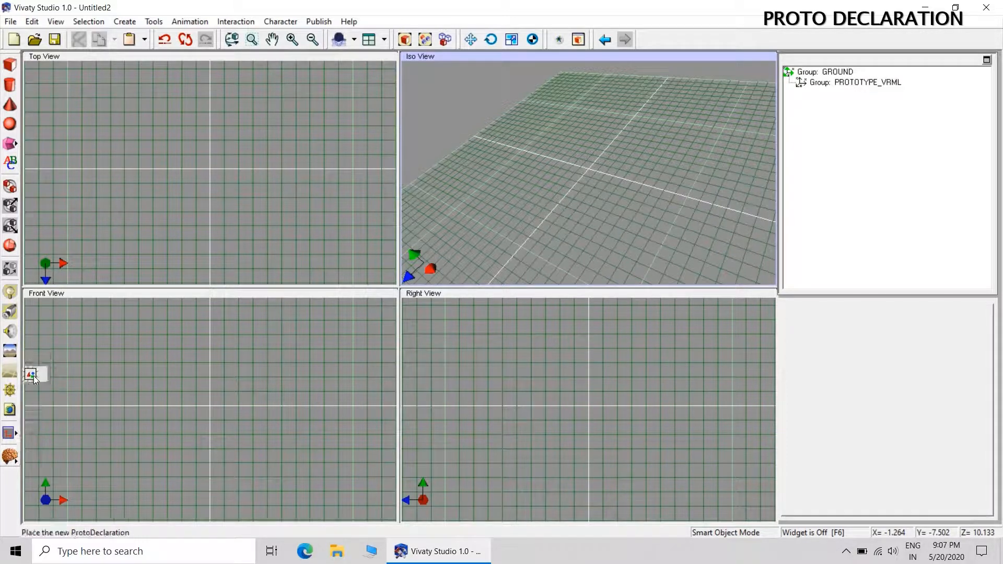
left_click(610, 193)
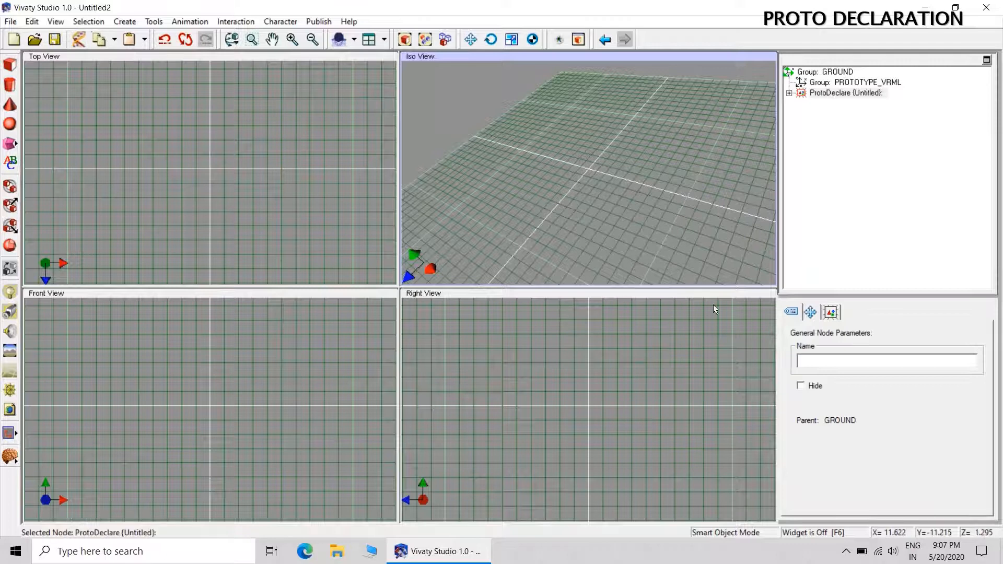
left_click(810, 314)
left_click(938, 356)
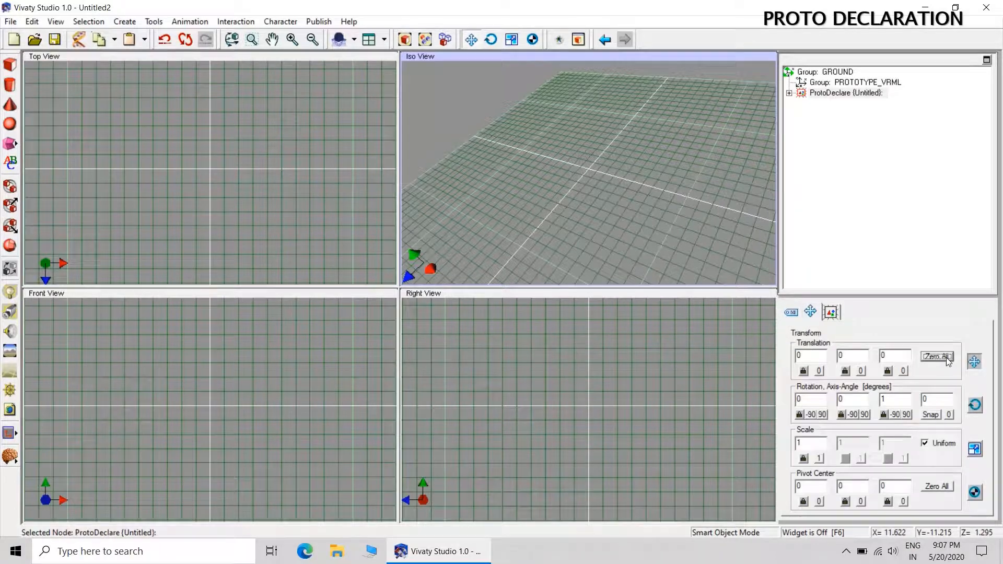
Nest the proto declaration under the PROTOTYPE_VRML group and expand it to reveal its child nodes.
left_click(789, 93)
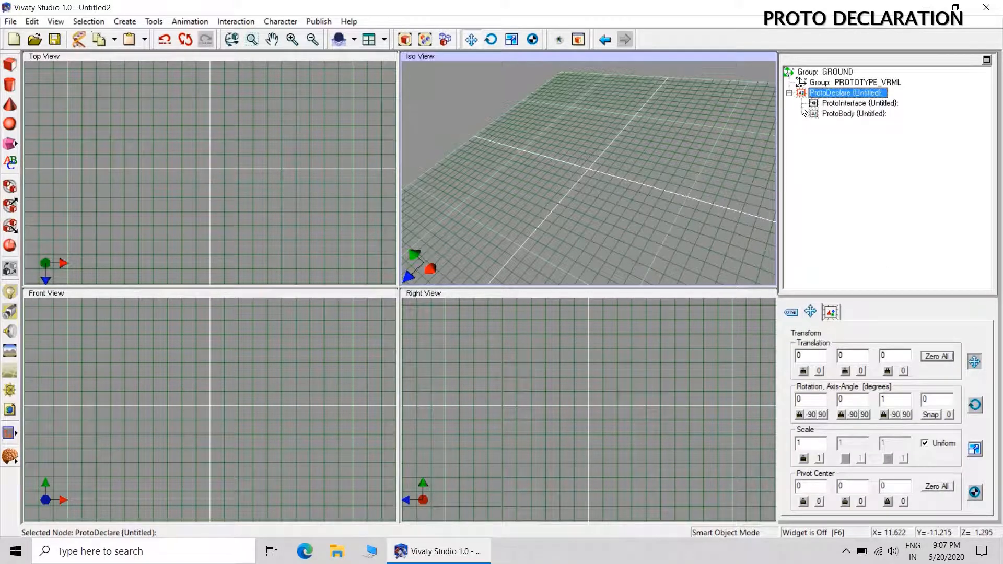
left_click_drag(826, 95, 839, 86)
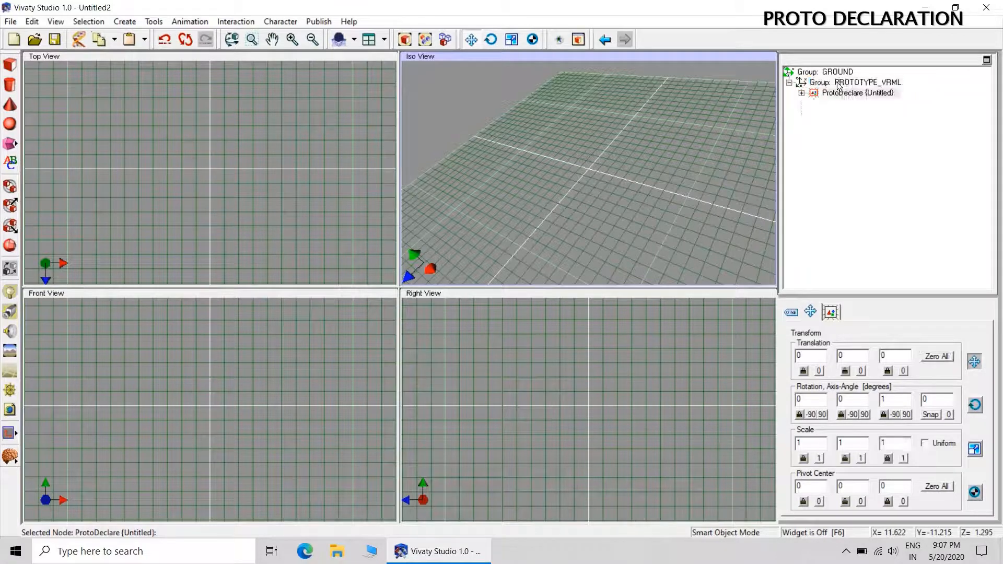
left_click(802, 93)
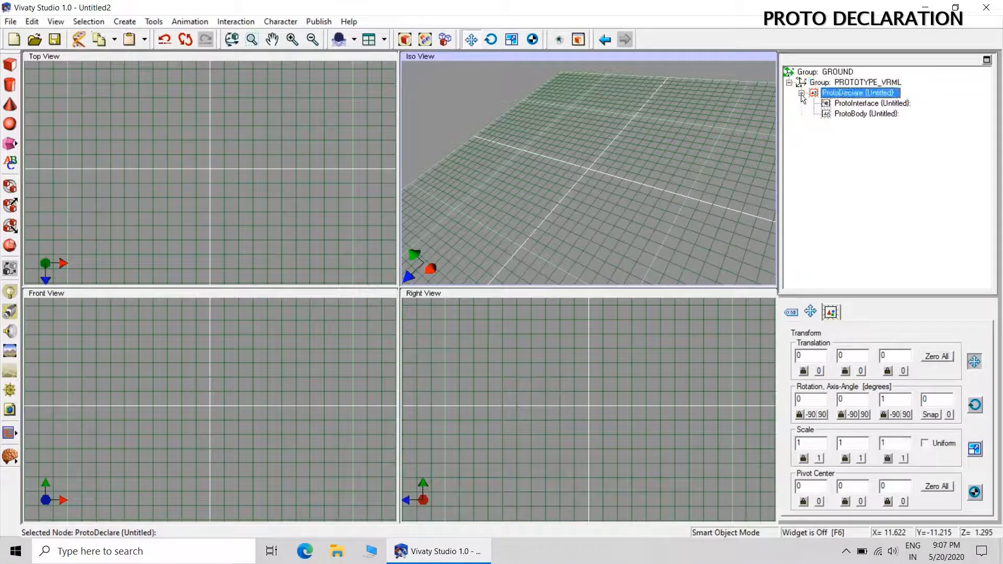
Name the proto declaration WINDMILL.
left_click(831, 313)
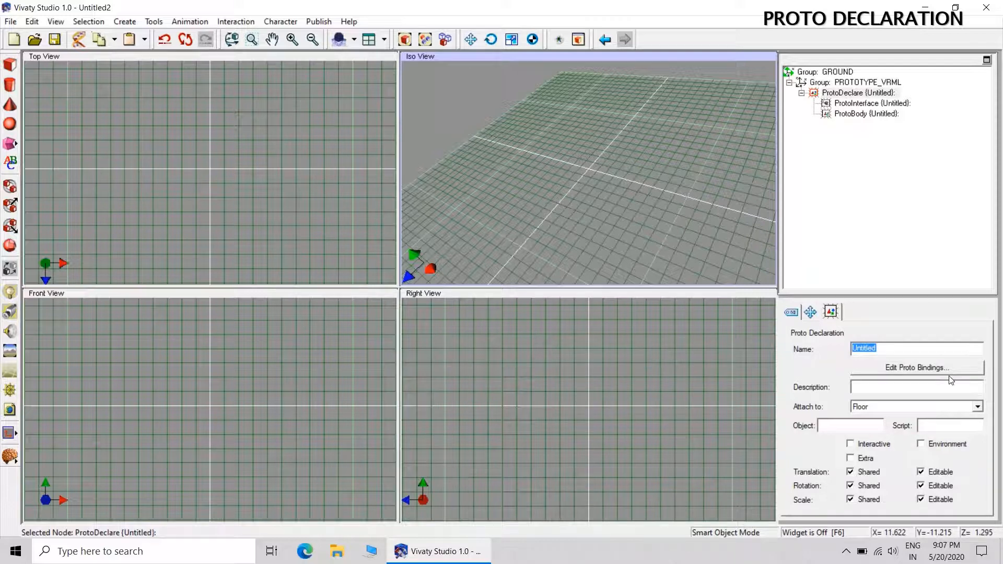
type("WINDMILL")
left_click(715, 196)
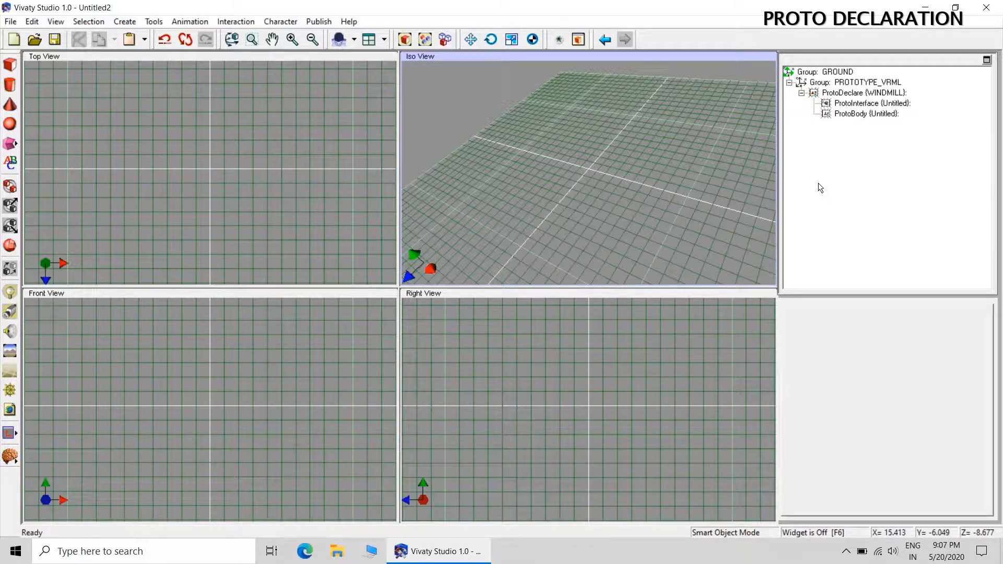
Name the ProtoInterface node of the WINDMILL declaration BODY.
left_click(860, 104)
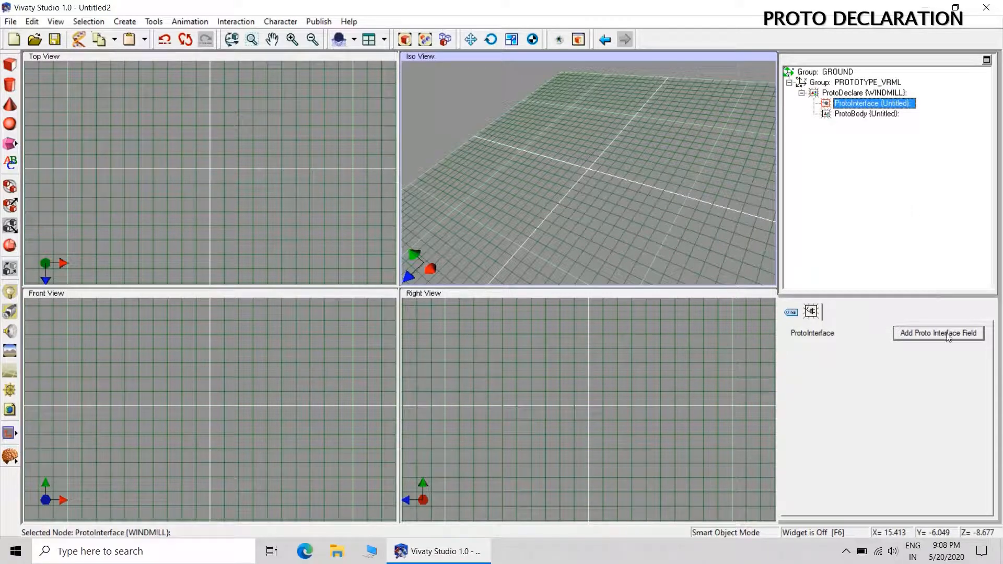
left_click(791, 312)
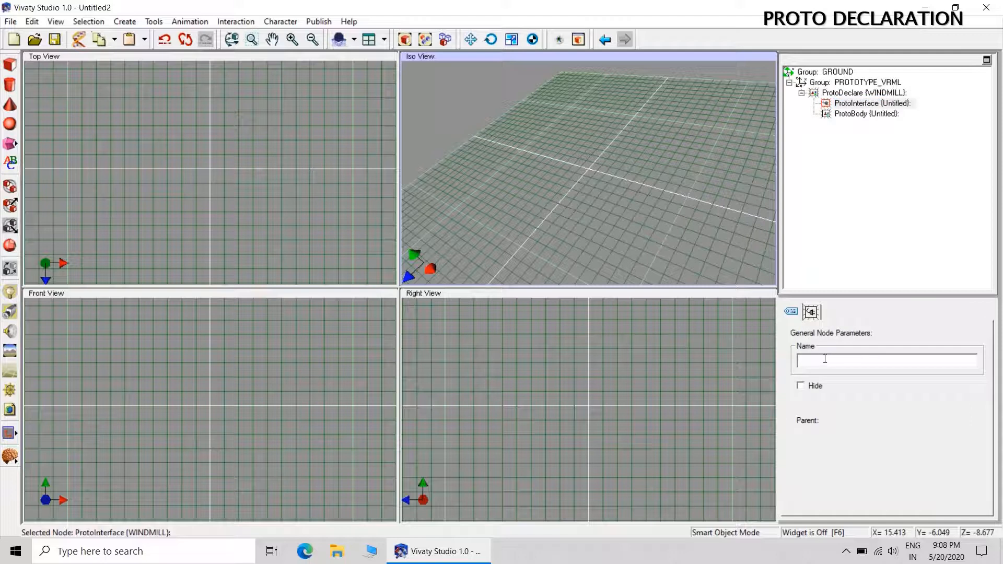
type("BODY")
key("Return")
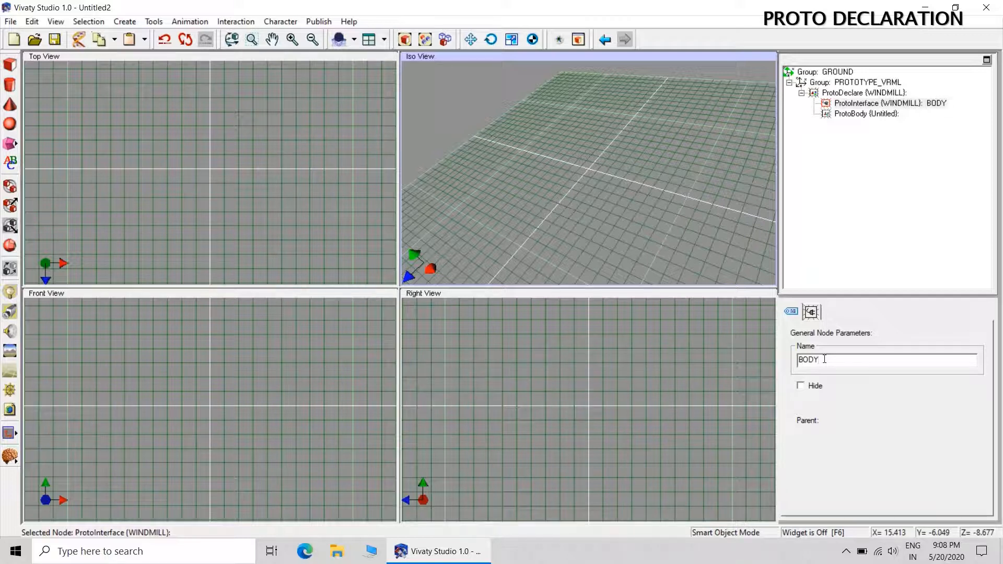
left_click(738, 191)
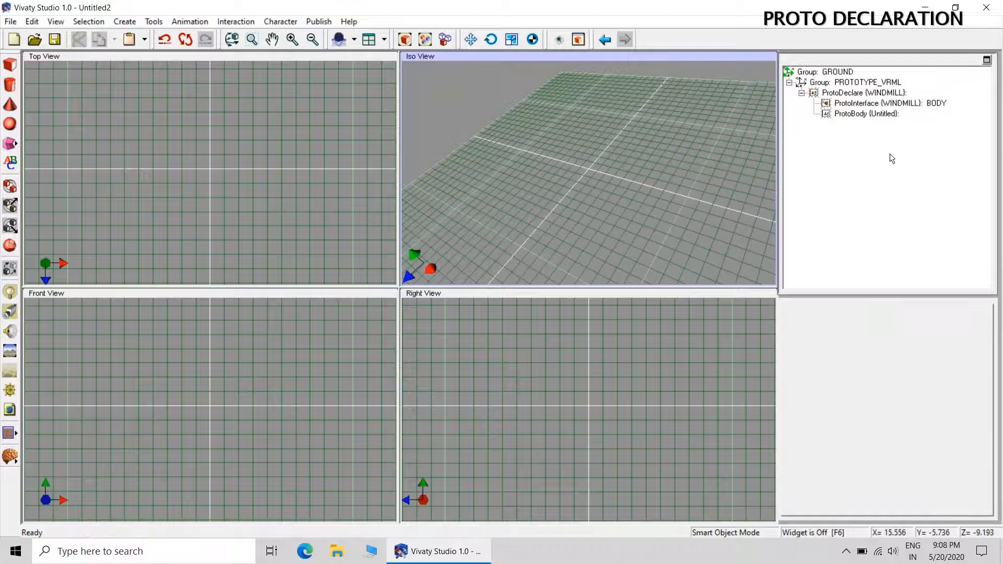
Add a field named BASE_CYLINDER_COLOR to the BODY proto interface and set its property type to Color.
left_click(900, 104)
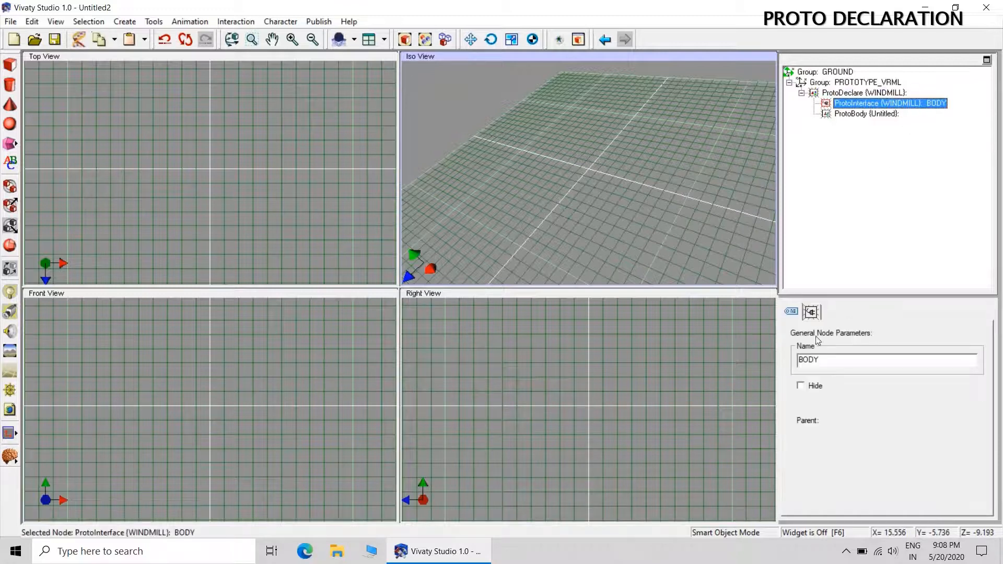
left_click(810, 316)
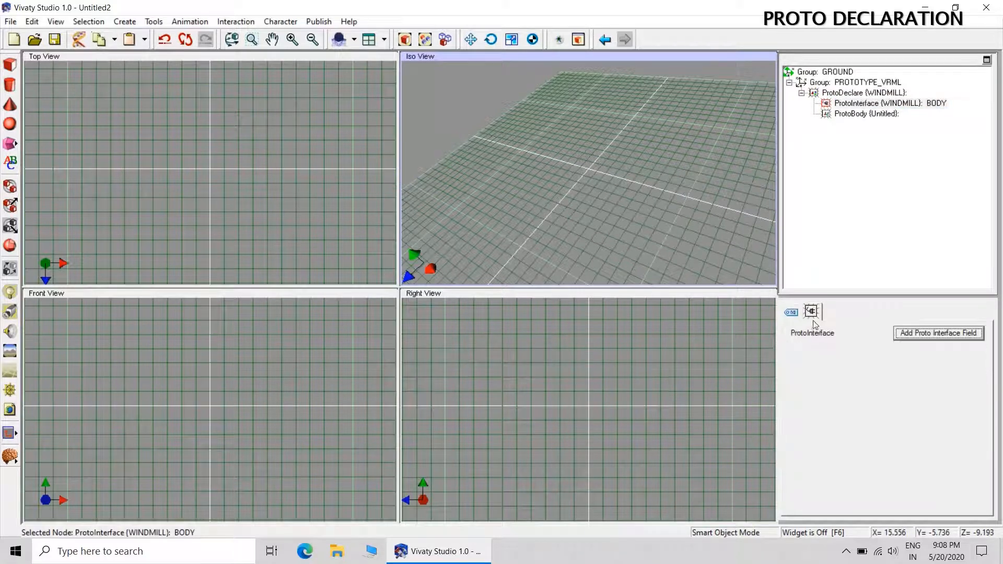
left_click(927, 335)
left_click(870, 114)
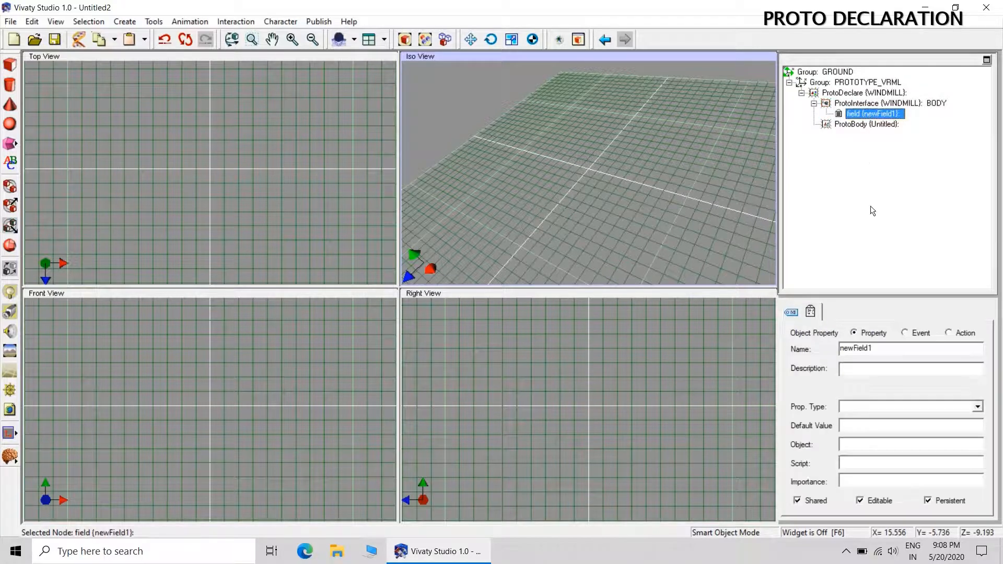
double_click(891, 349)
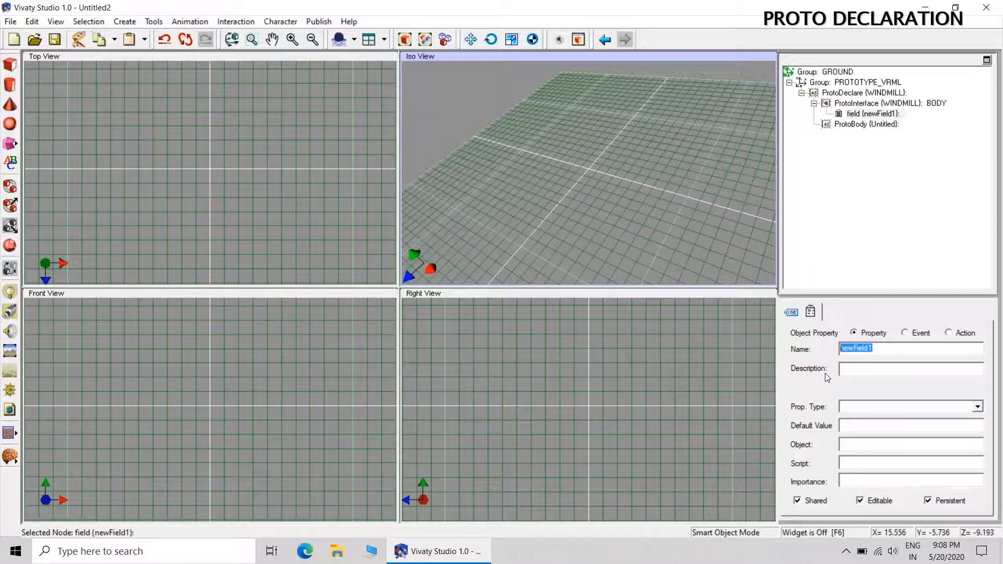
type("BASE_CYLINDER_COLOR")
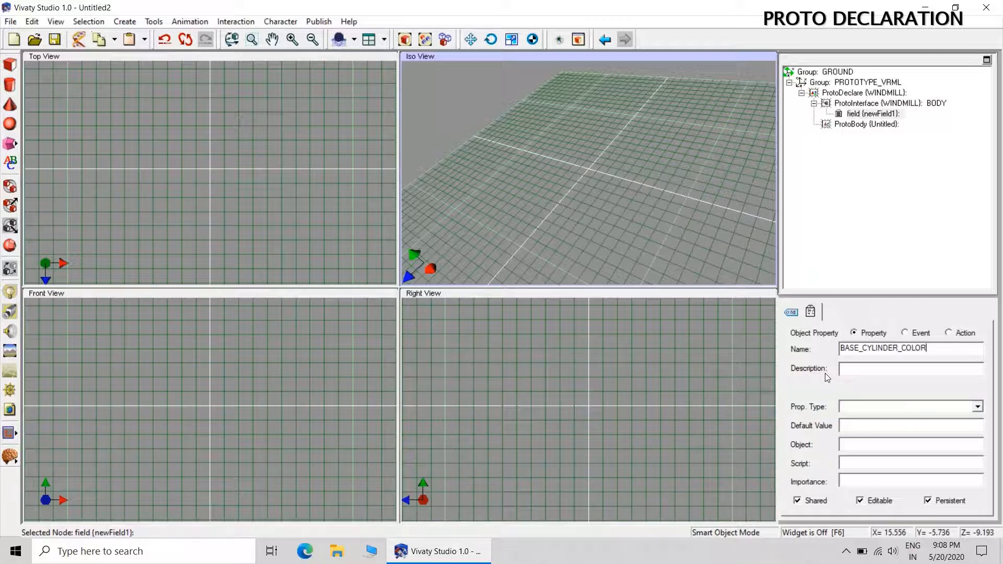
left_click(965, 407)
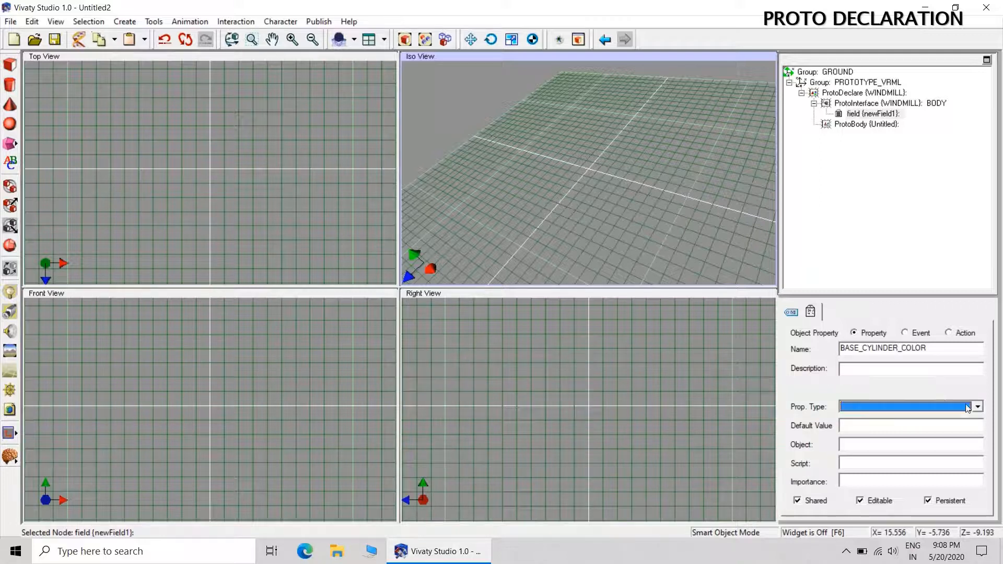
left_click(877, 426)
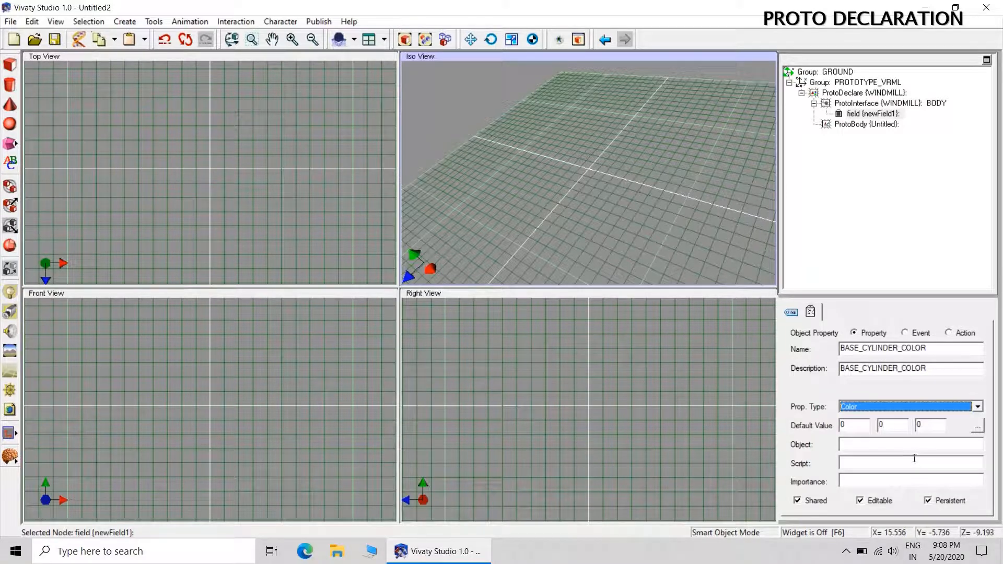
left_click(897, 187)
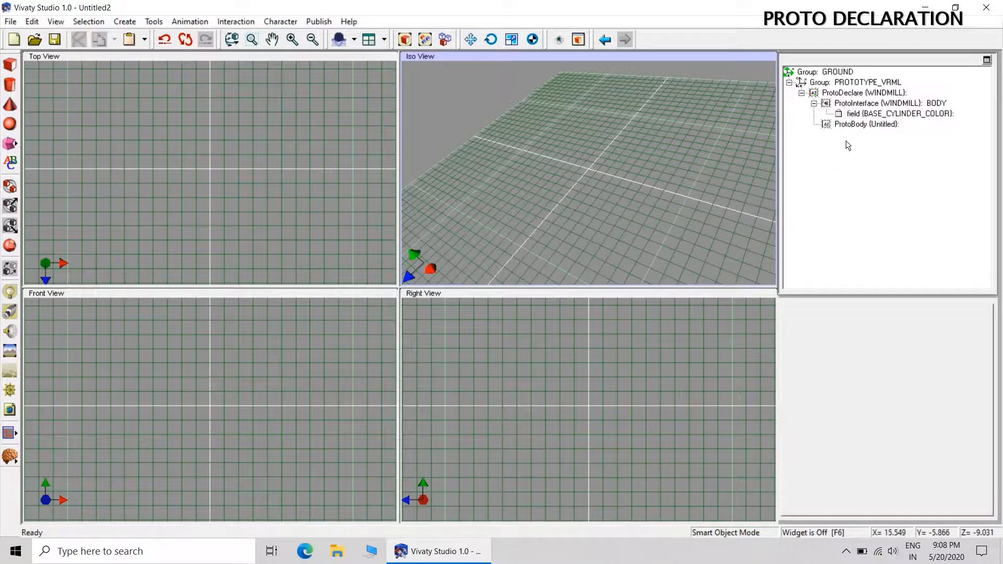
Add a second field to the BODY proto interface and name it ROOF_CONE_COLOR.
left_click(868, 104)
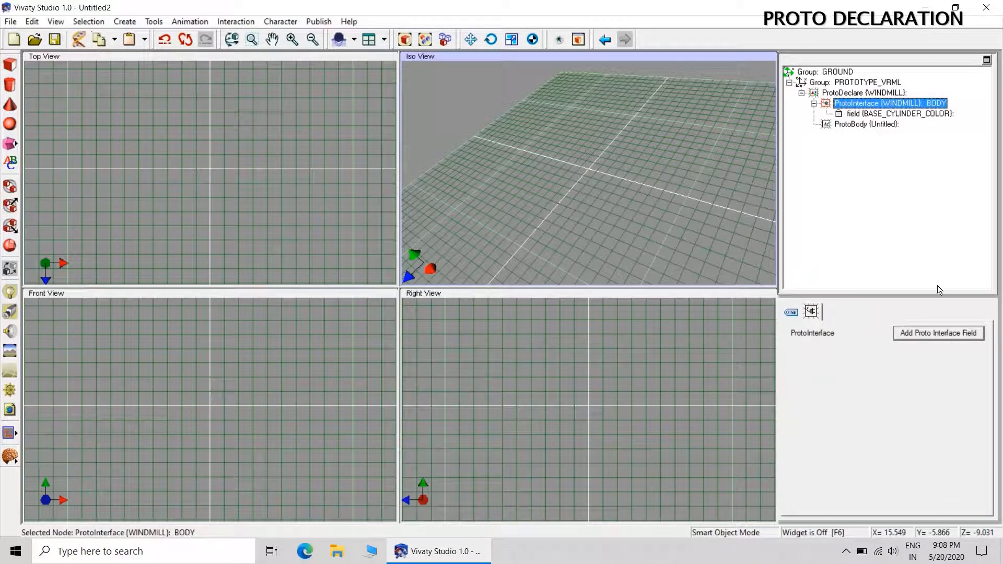
left_click(954, 334)
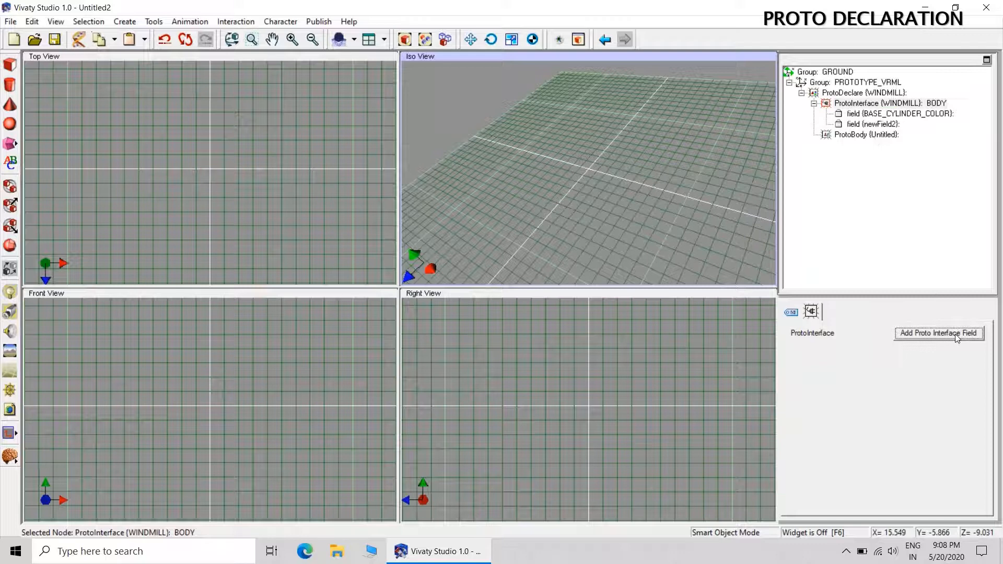
left_click(872, 125)
left_click_drag(881, 345, 780, 345)
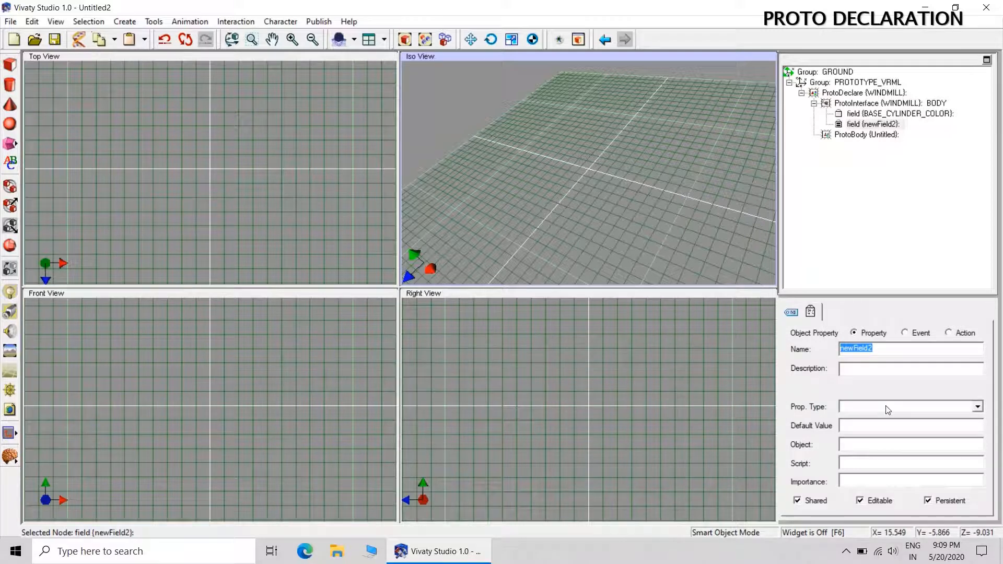
type("ROOF_CONE_COLOR")
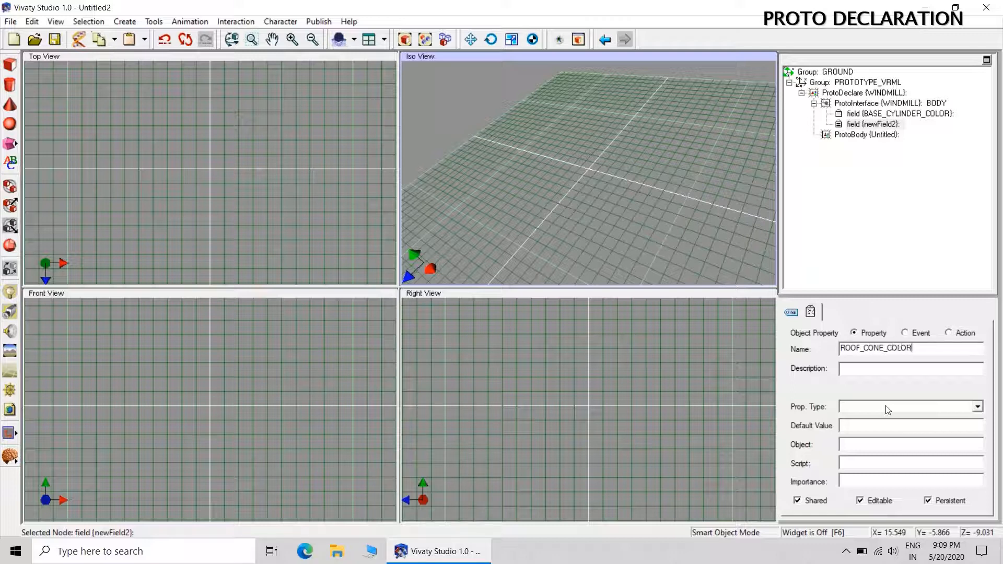
key("Return")
left_click(670, 192)
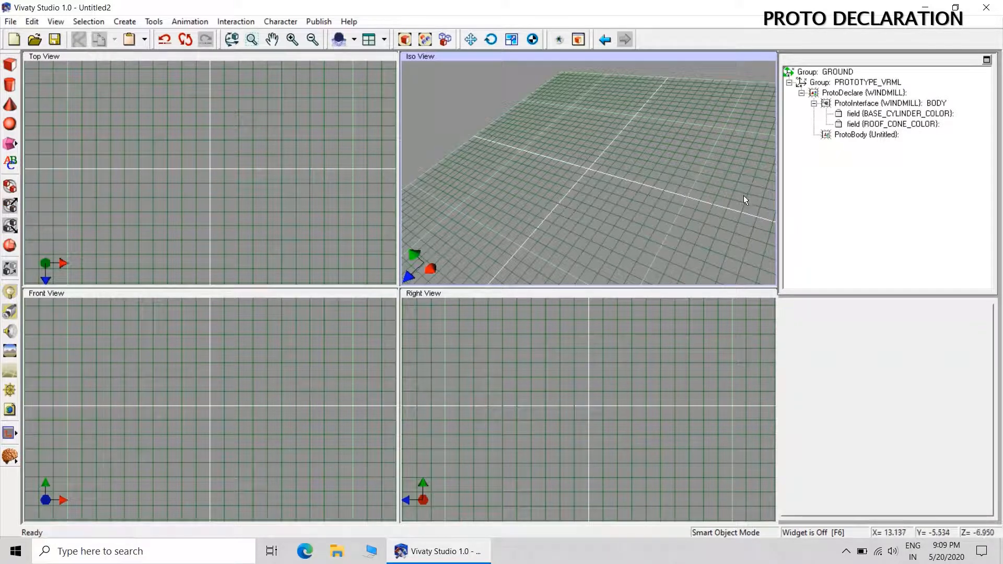
Add a third field to the BODY proto interface and open its properties.
left_click(860, 104)
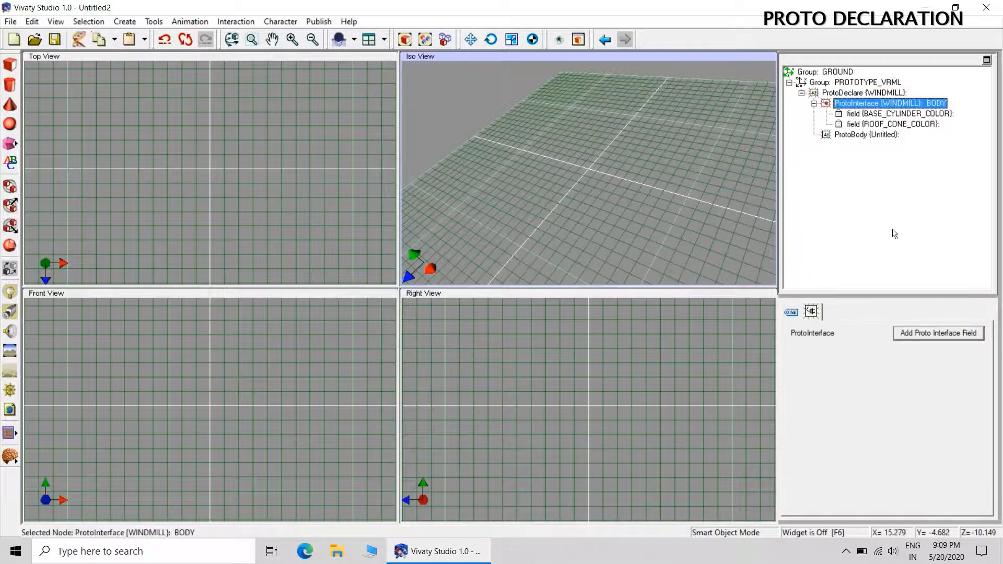
left_click(944, 332)
left_click(875, 135)
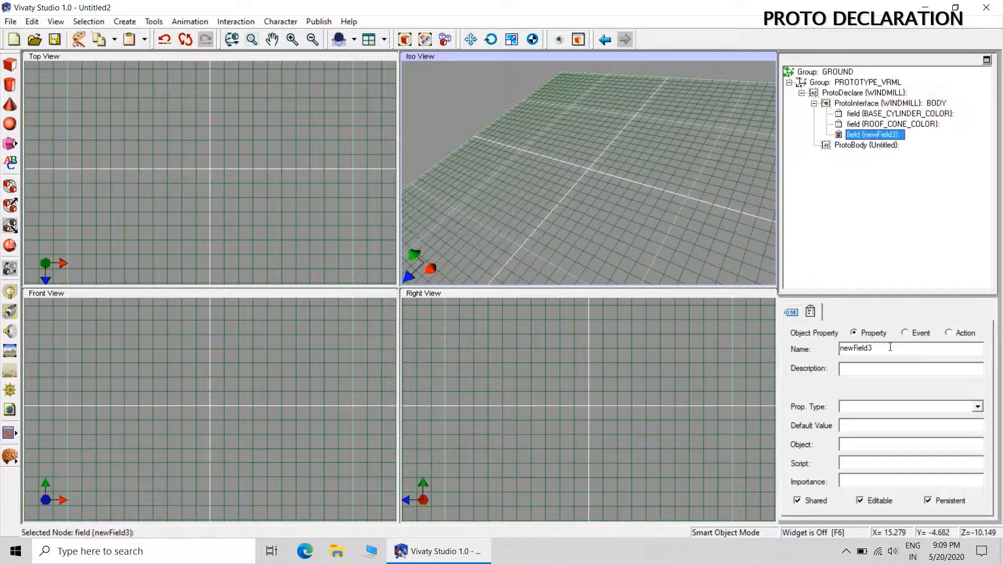
Choose a property type for the ROOF_CONE_COLOR field.
left_click(905, 124)
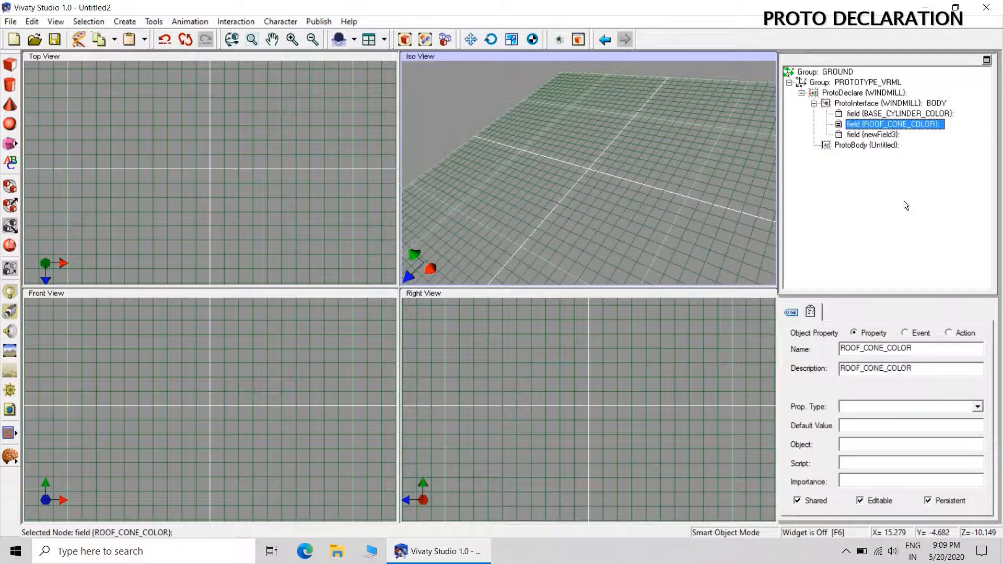
left_click(974, 408)
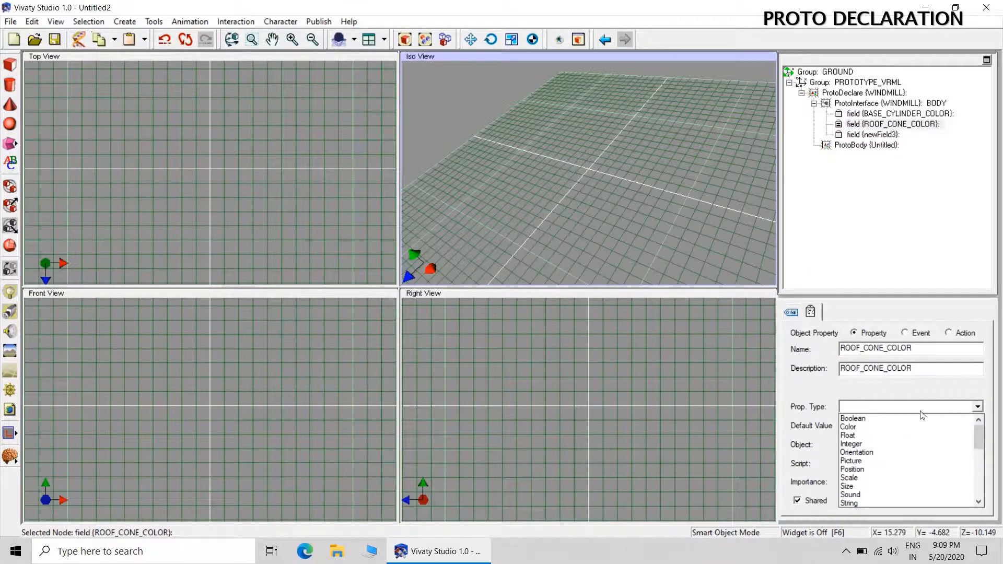
left_click(890, 433)
left_click(685, 222)
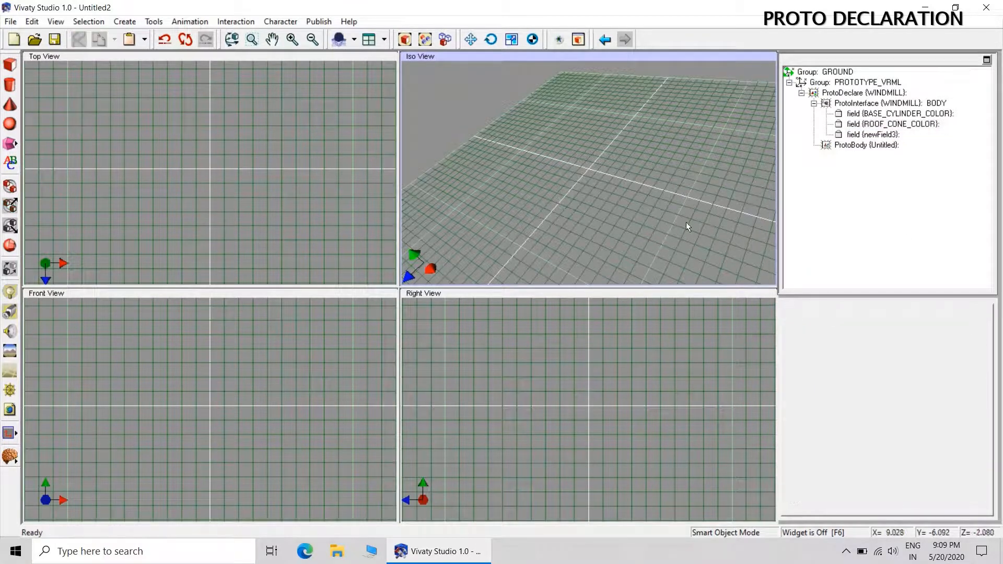
Set the third BODY interface field's name and description to ROOF_CONE_COLOR and its property type to Color.
left_click(856, 134)
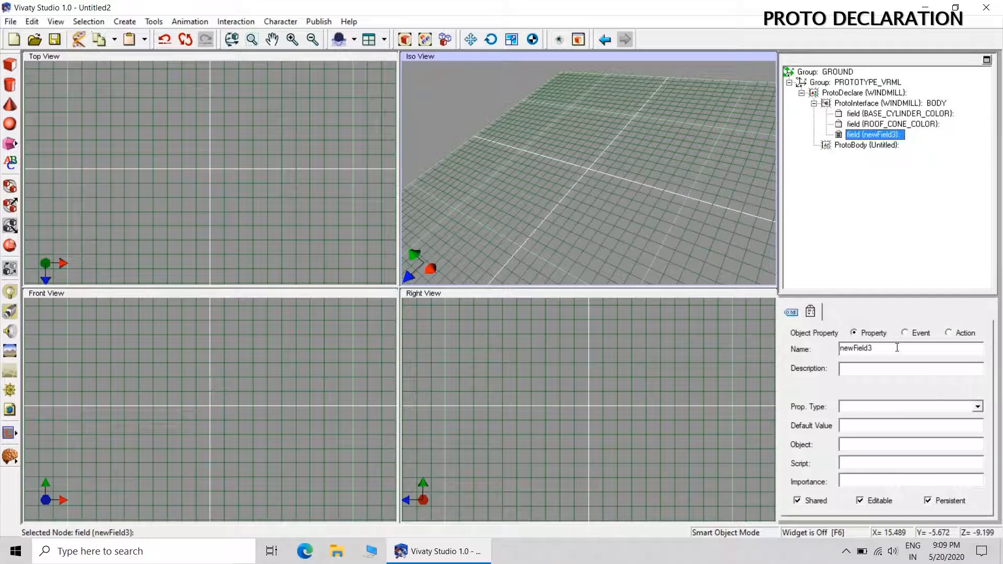
left_click_drag(896, 349, 776, 349)
type("ROO")
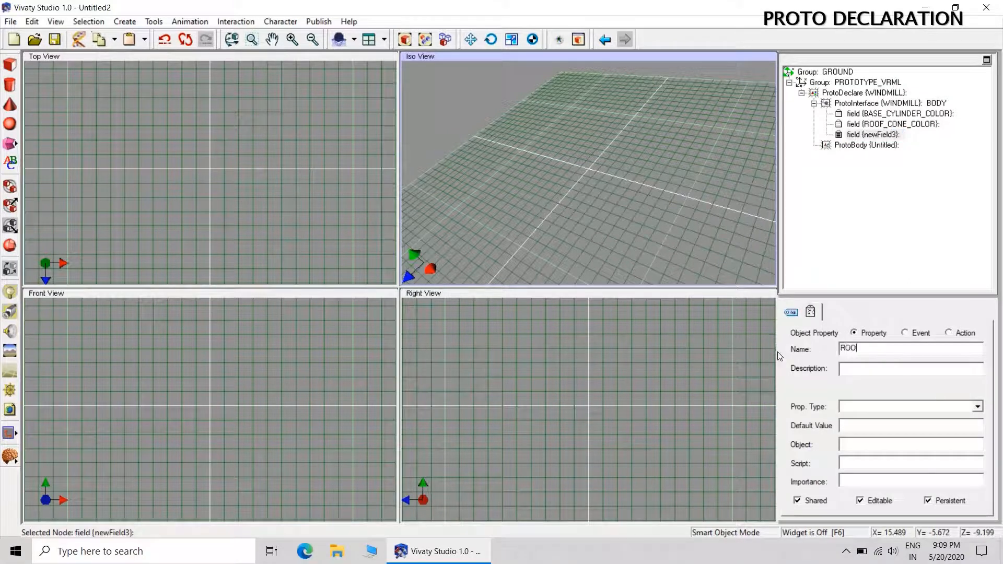
type("F_CONE_COLOR")
left_click(977, 407)
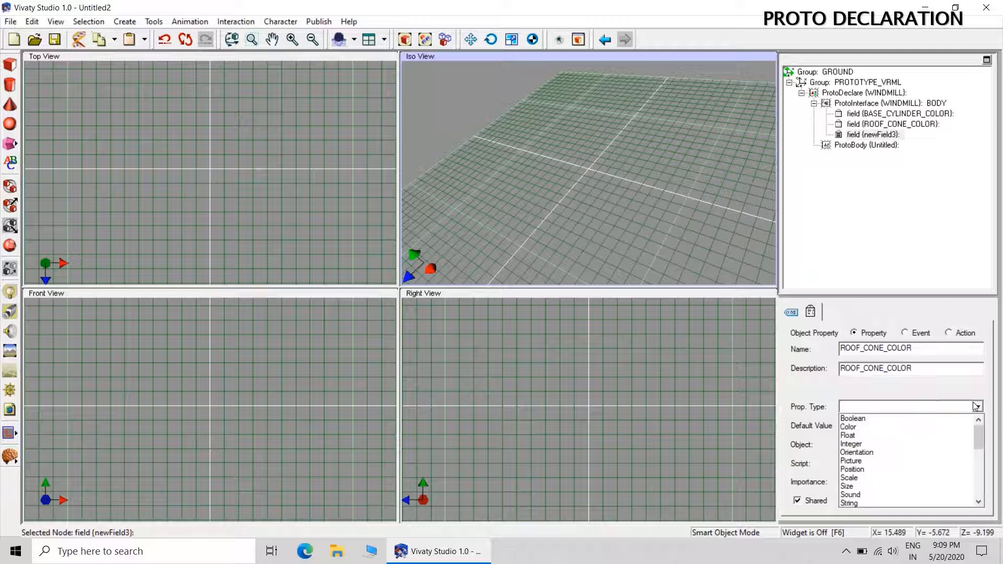
left_click(889, 427)
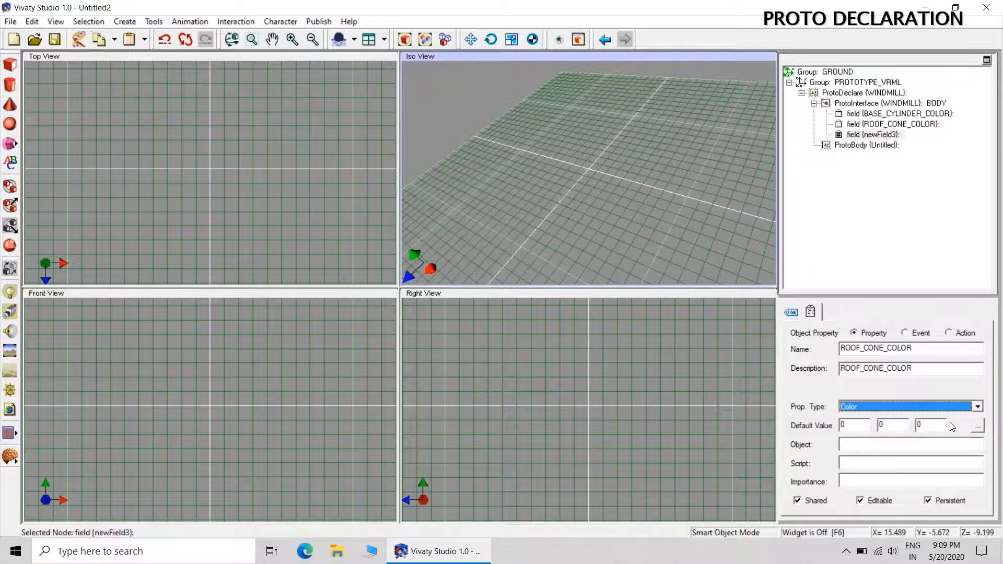
left_click(648, 185)
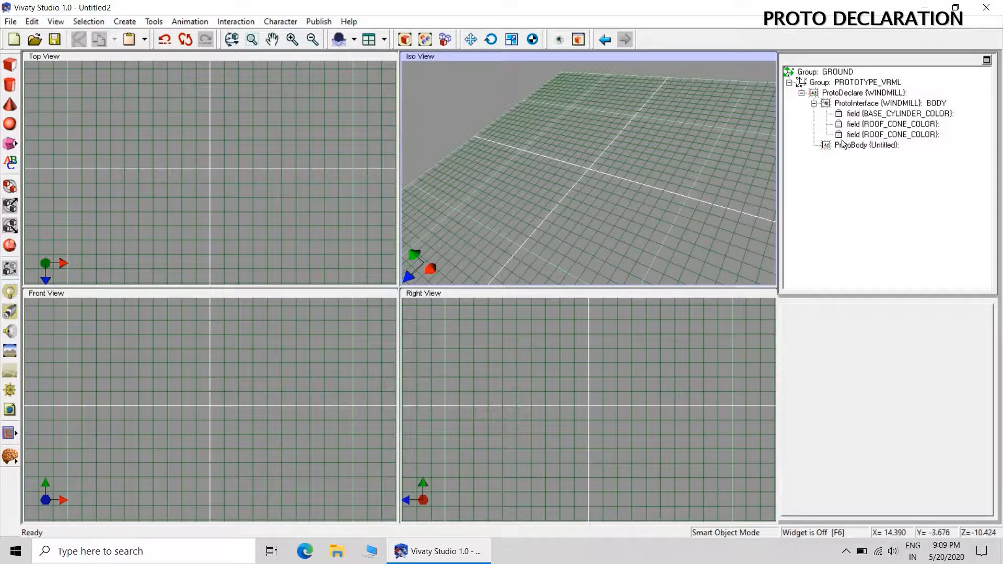
Set the default value of the BASE_CYLINDER_COLOR field to white.
left_click(860, 134)
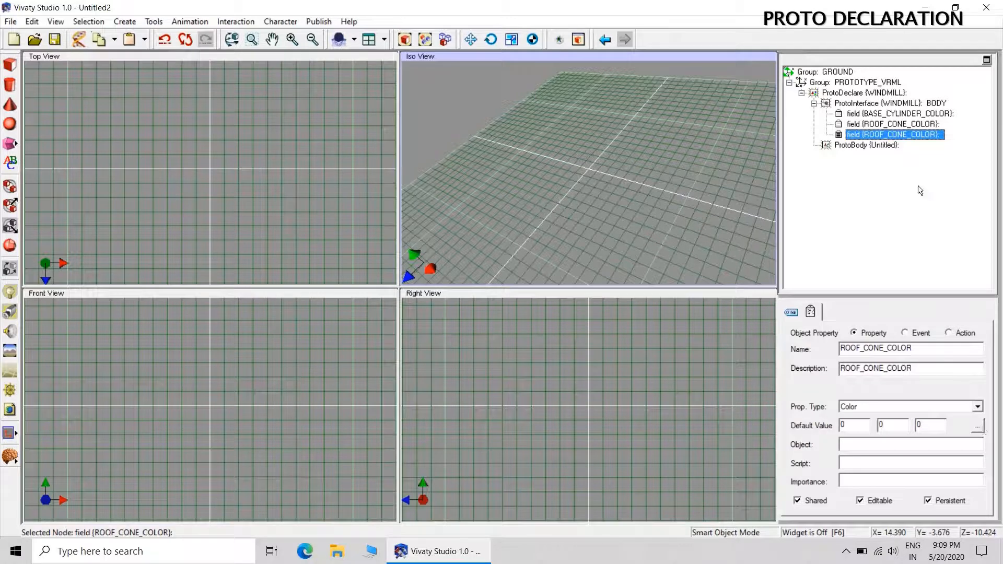
left_click(887, 114)
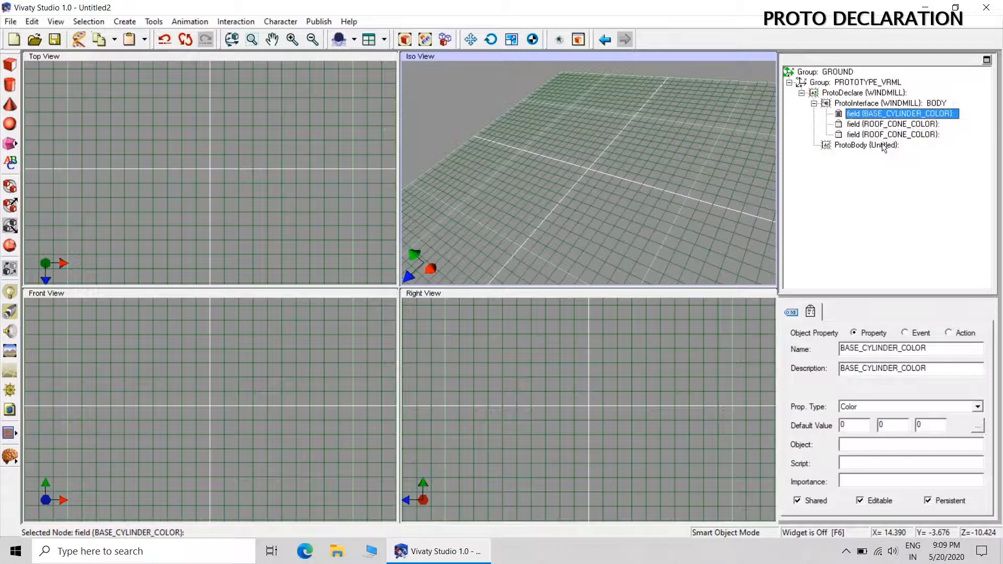
left_click(978, 426)
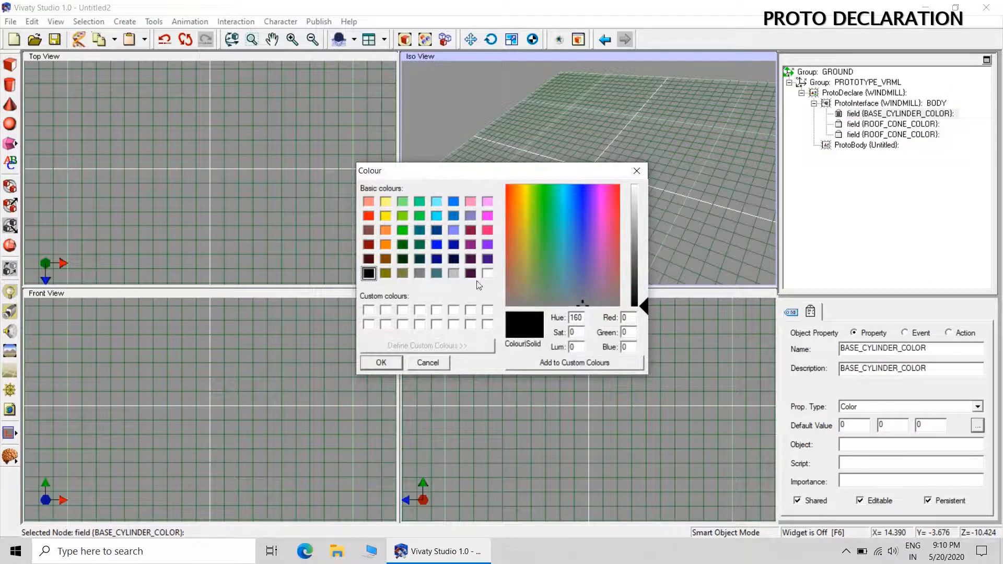
left_click(488, 274)
left_click(393, 362)
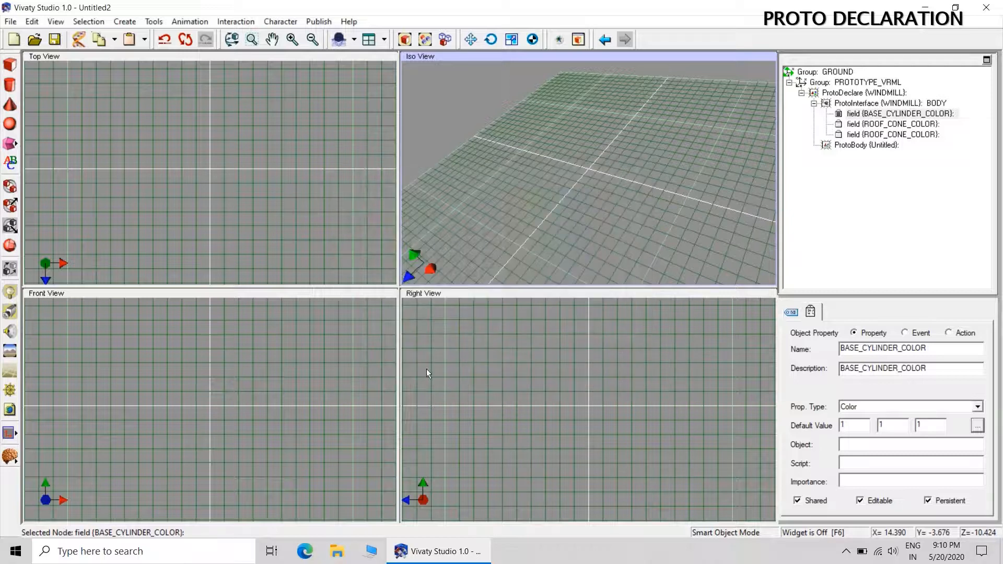
Set the default value of the first ROOF_CONE_COLOR field to white.
left_click(871, 125)
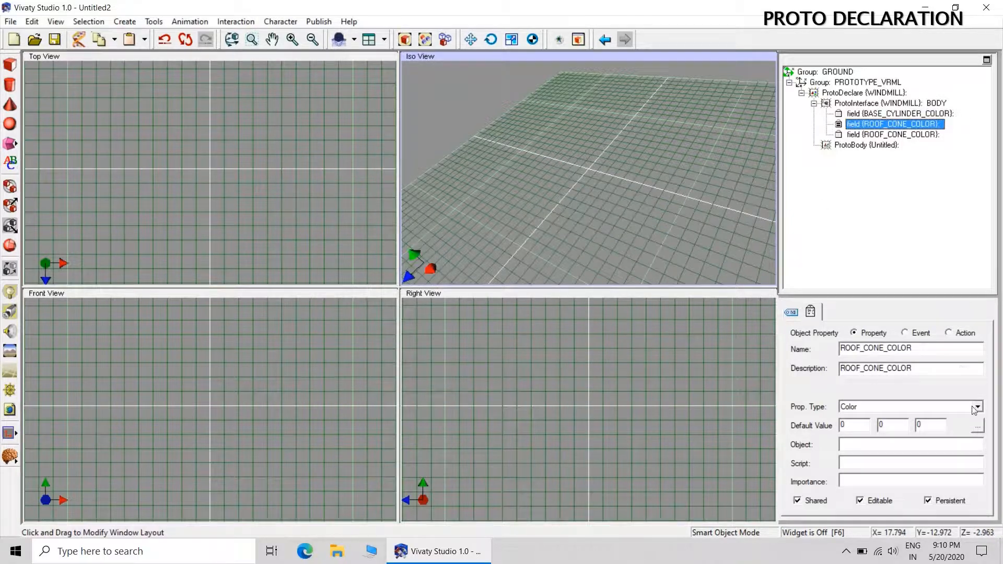
left_click(977, 426)
left_click(488, 274)
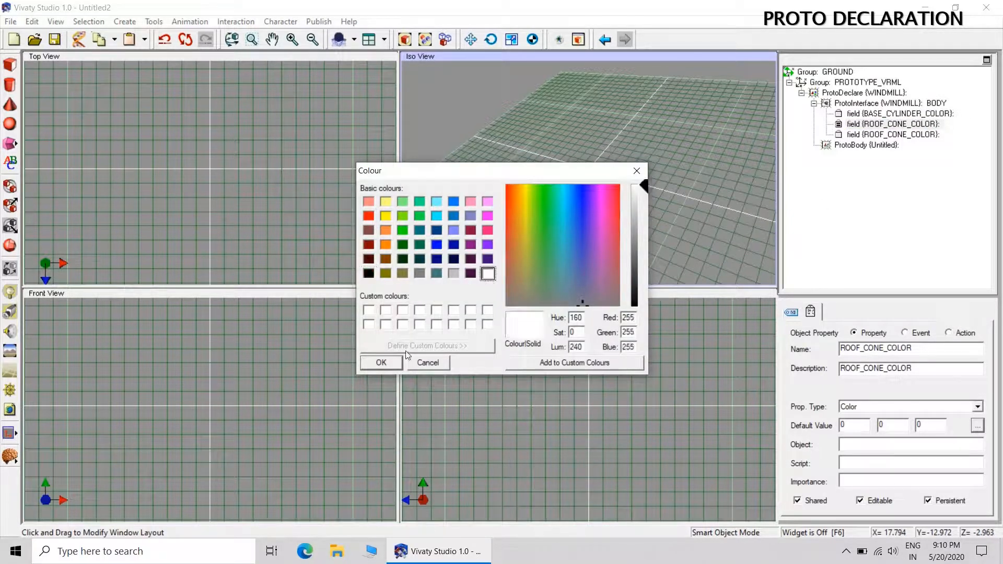
left_click(382, 362)
Set the default value of the second ROOF_CONE_COLOR field, the last one in the BODY interface, to white.
left_click(896, 135)
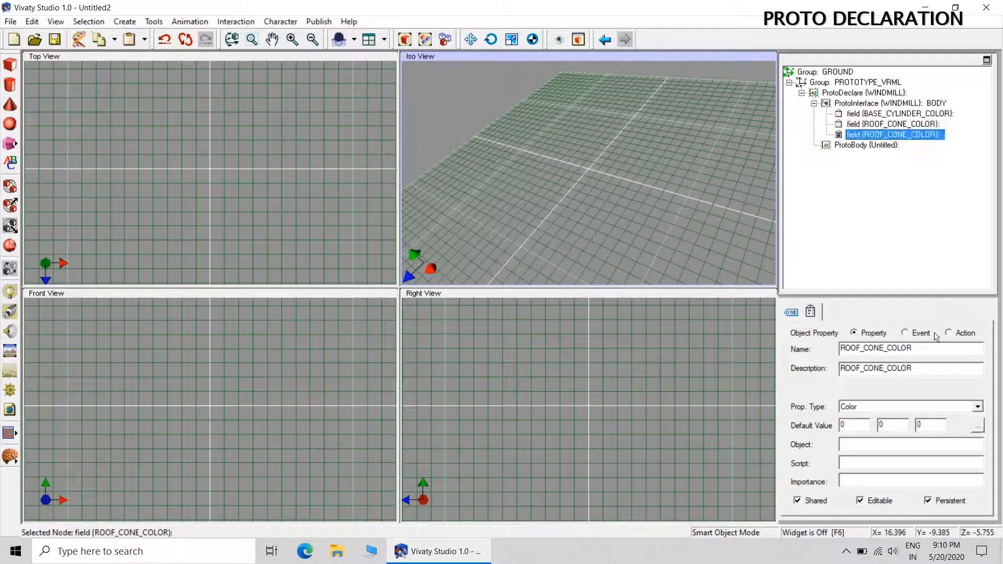
left_click(977, 426)
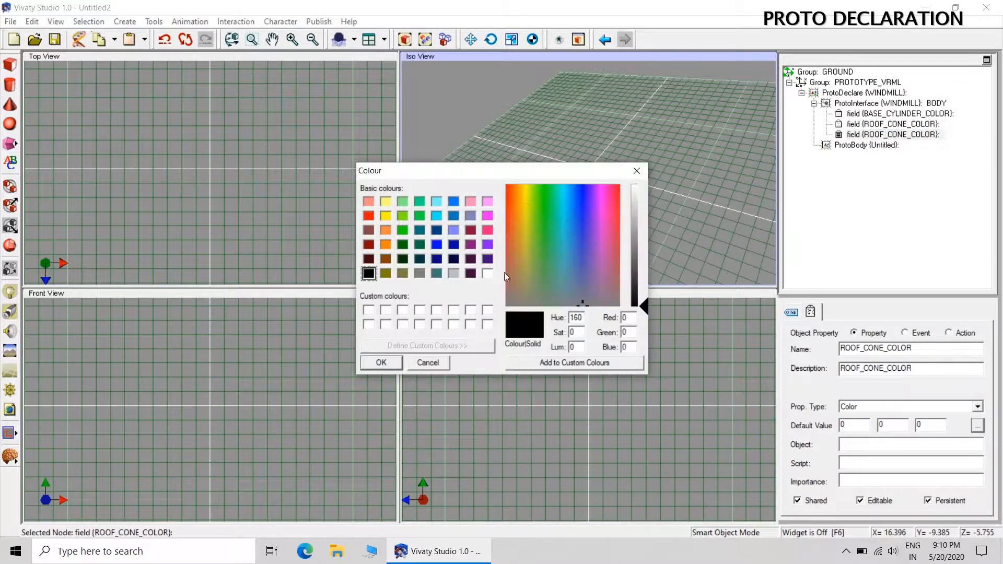
left_click(488, 274)
left_click(381, 362)
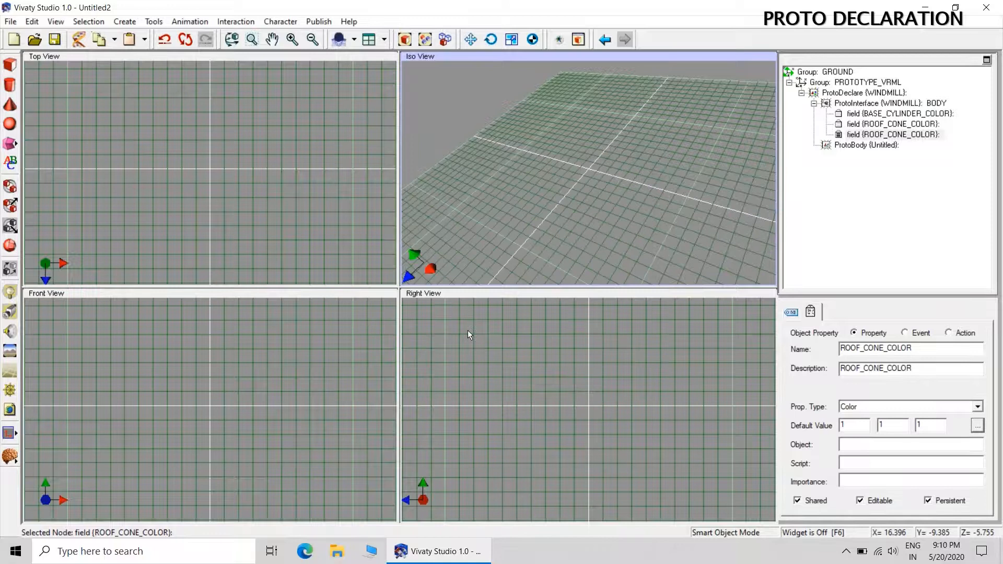
left_click(584, 217)
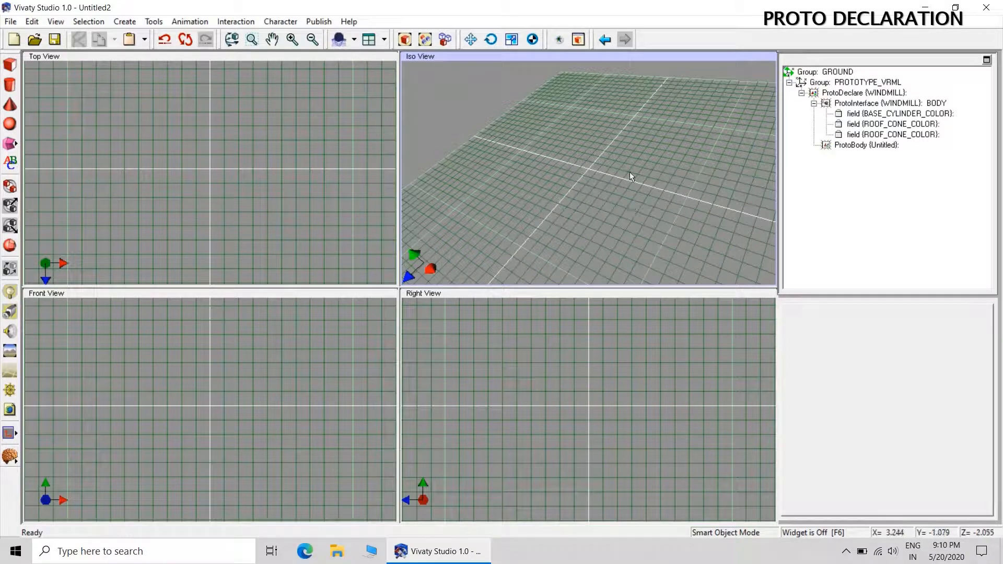
Name the WINDMILL declaration's ProtoBody node WIND_MILL_ASSEMBLY.
left_click(851, 146)
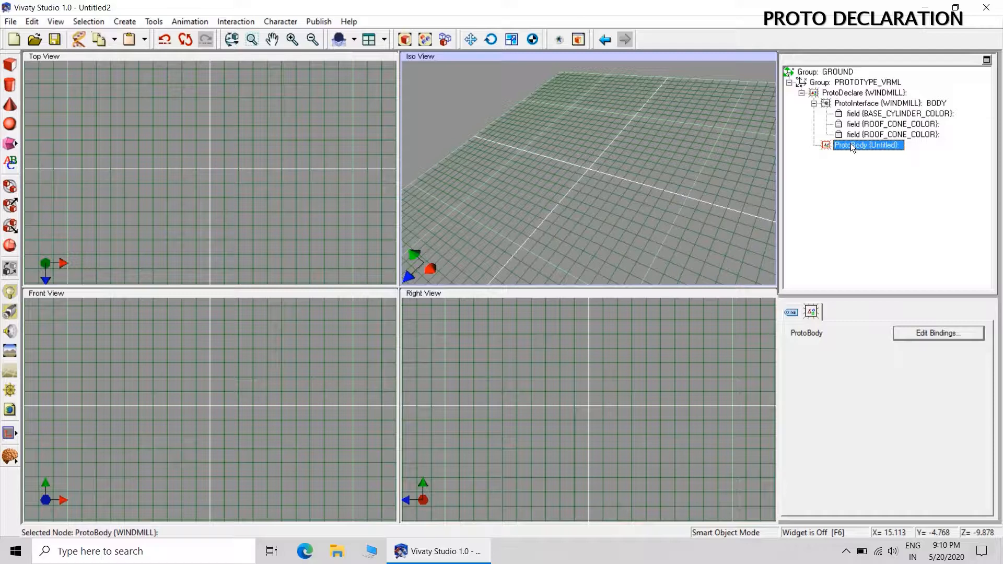
left_click(791, 312)
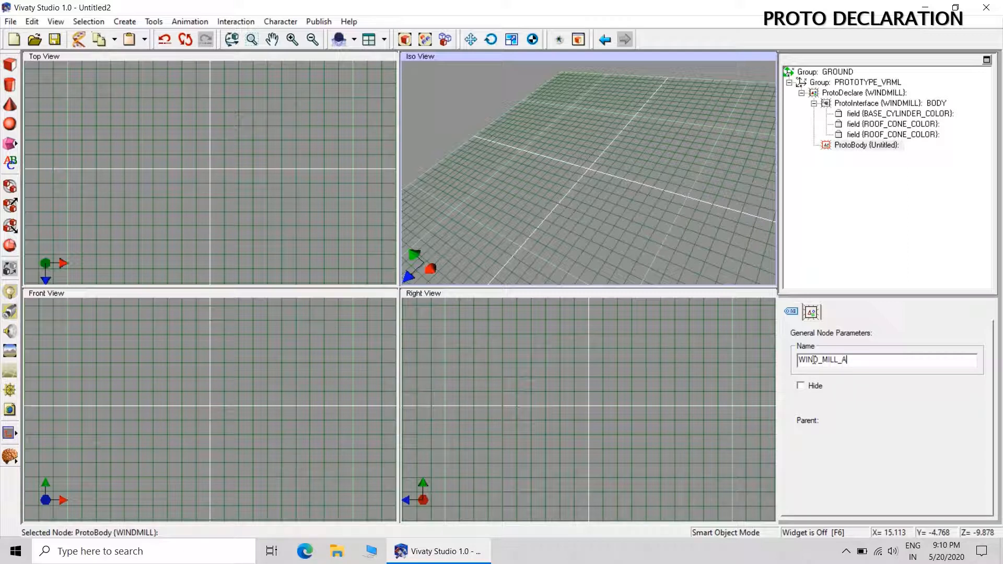
type("SEMBLY")
key("Return")
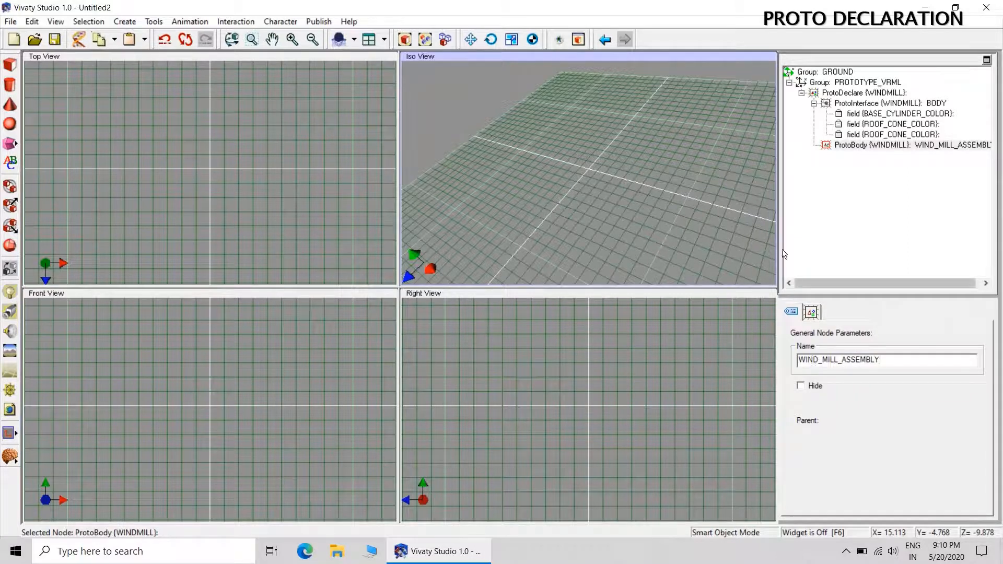
left_click(730, 174)
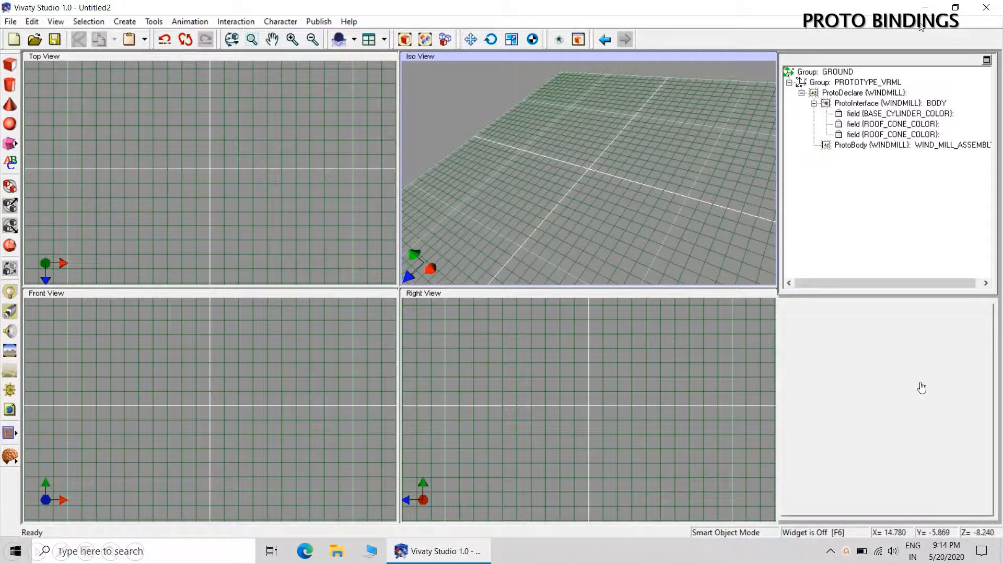
View Windmill.wrl from the desktop's VRML WINDMILL PROTO folder in BS Contact, and close the viewer and the folder.
left_click(925, 7)
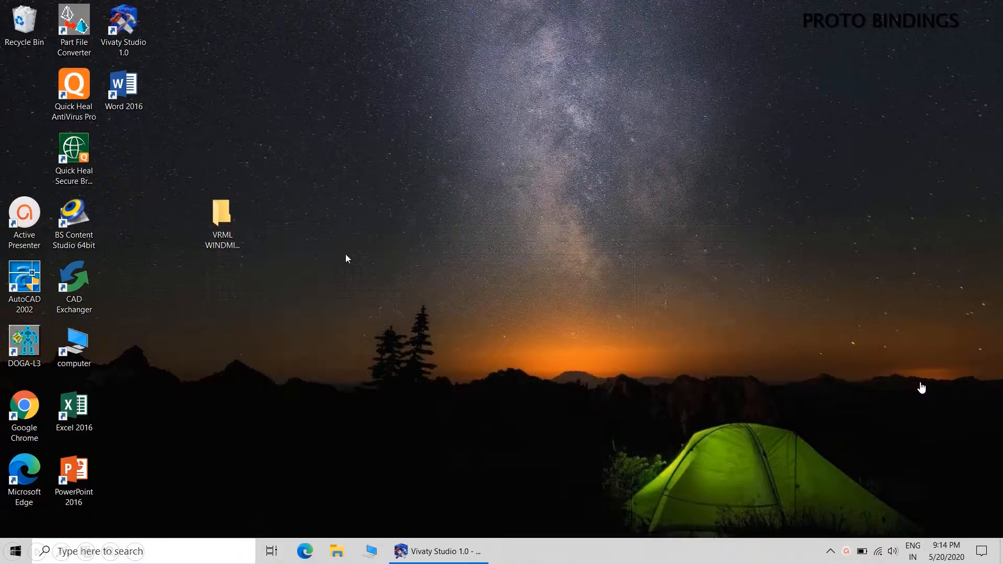
double_click(221, 217)
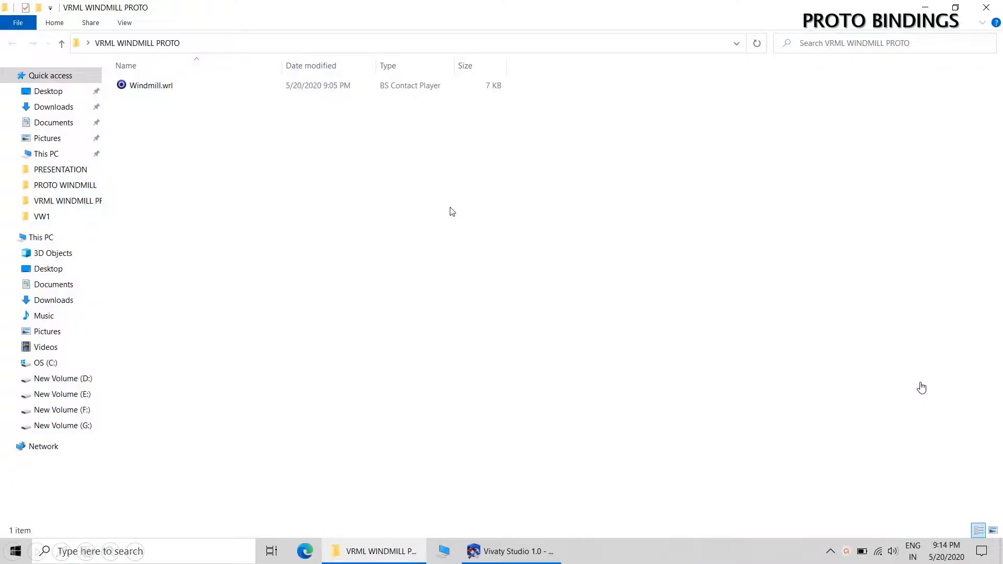
double_click(148, 86)
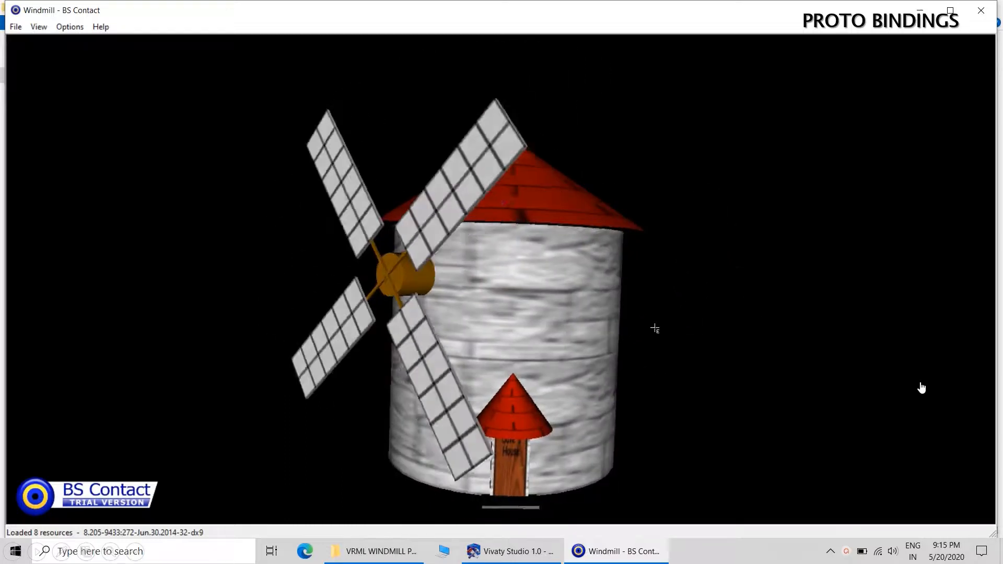
left_click(981, 10)
left_click(987, 8)
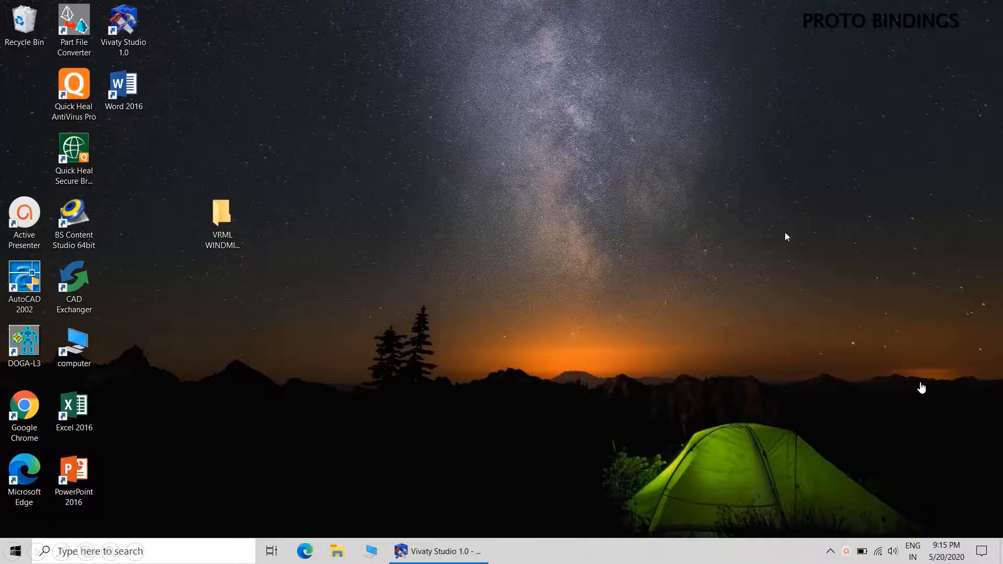
Switch back to Vivaty Studio and import the VRML file Windmill.wrl into a new scene.
left_click(437, 549)
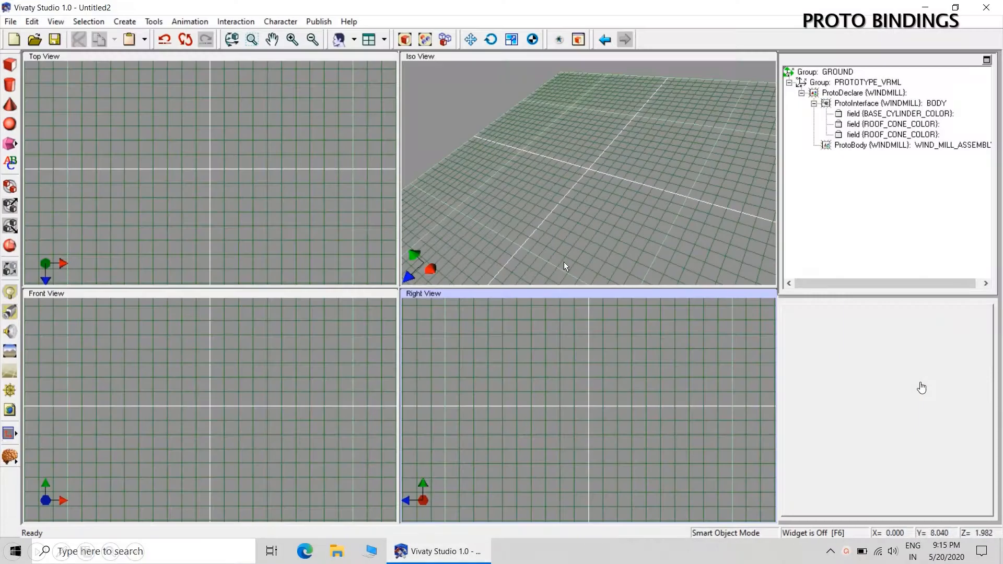
left_click(14, 39)
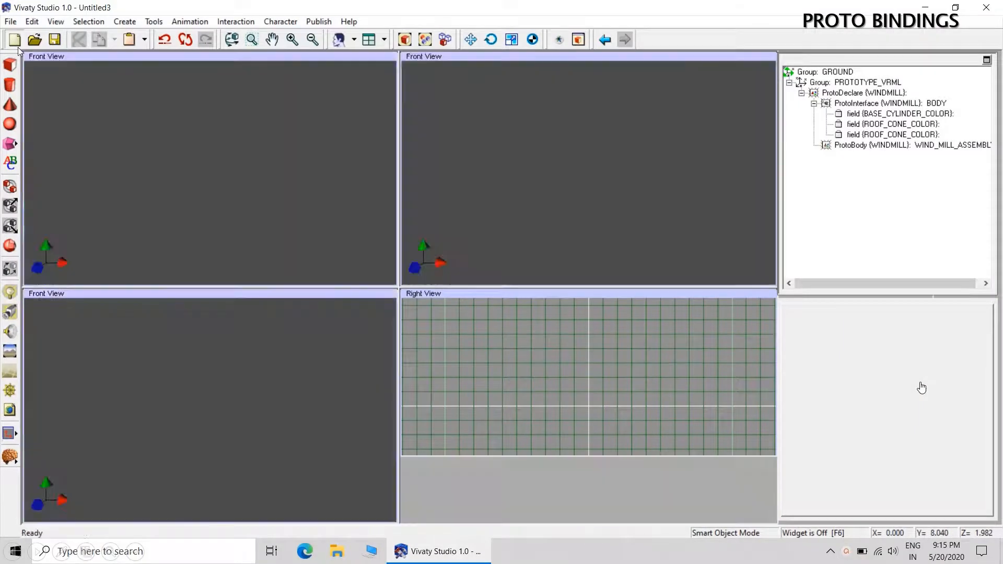
left_click(11, 21)
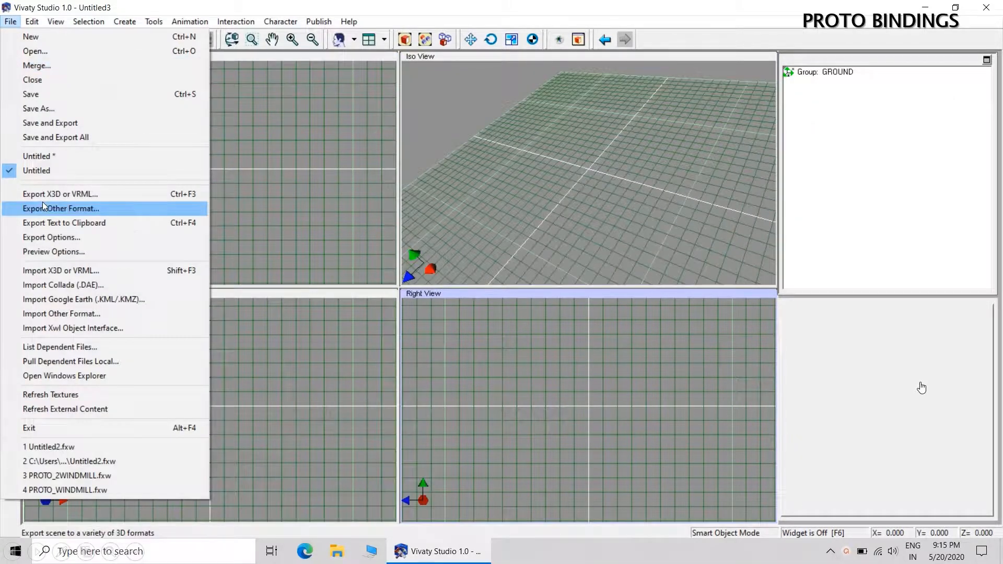
left_click(57, 271)
left_click(408, 192)
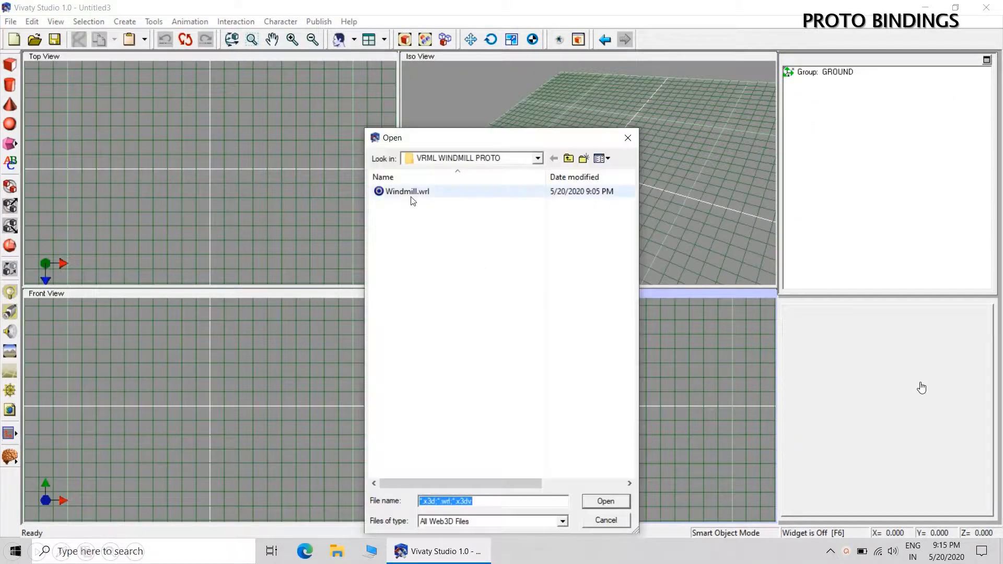
left_click(617, 498)
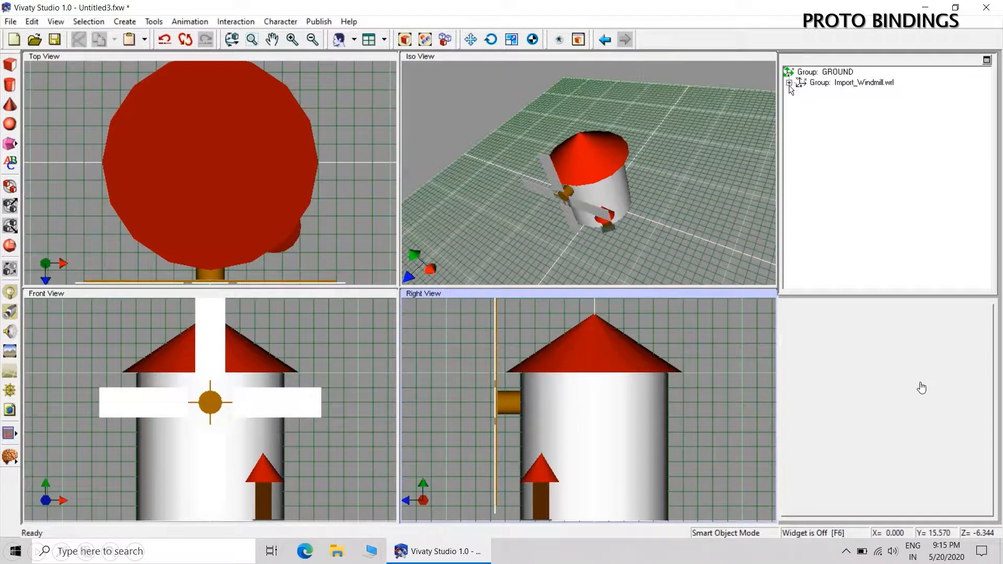
Expand the imported windmill groups in the scene tree and copy the MAIN_GROUP anchor.
left_click(789, 82)
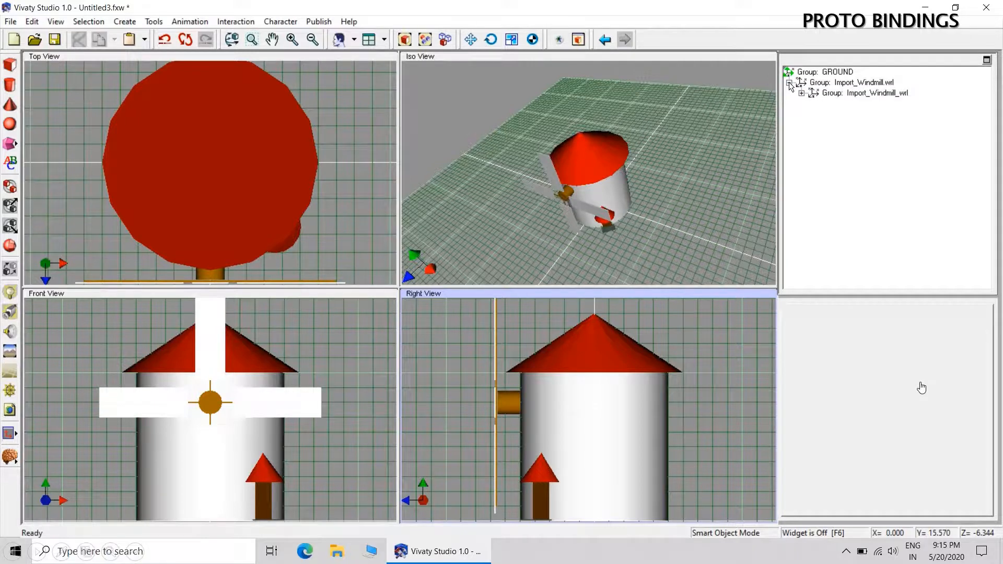
left_click(801, 93)
left_click(814, 103)
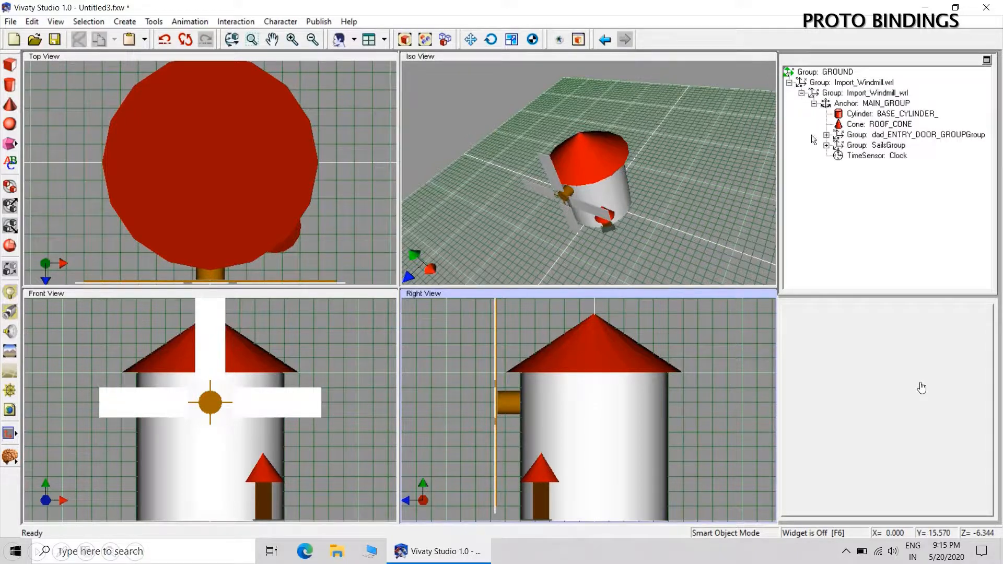
left_click(861, 105)
right_click(861, 106)
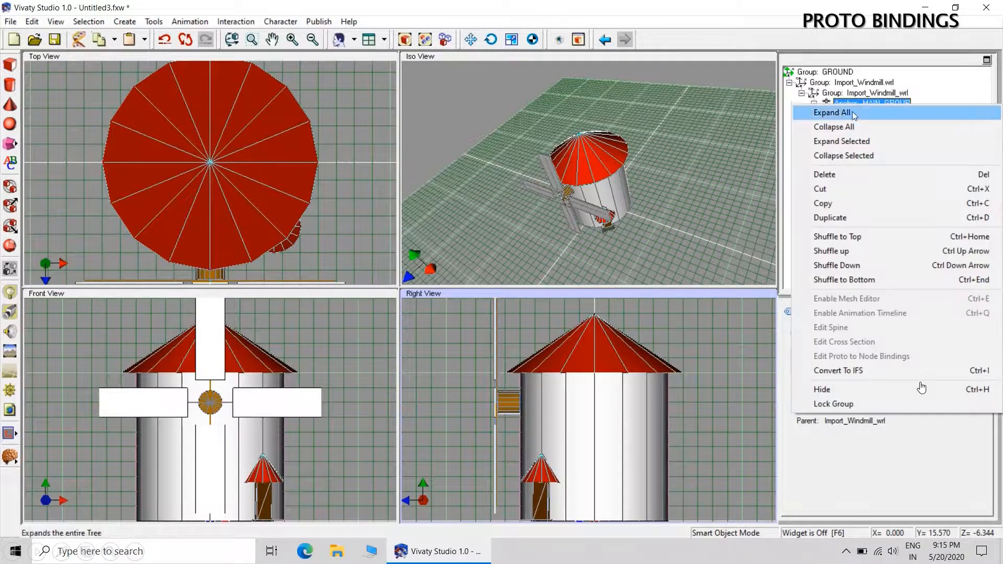
left_click(836, 203)
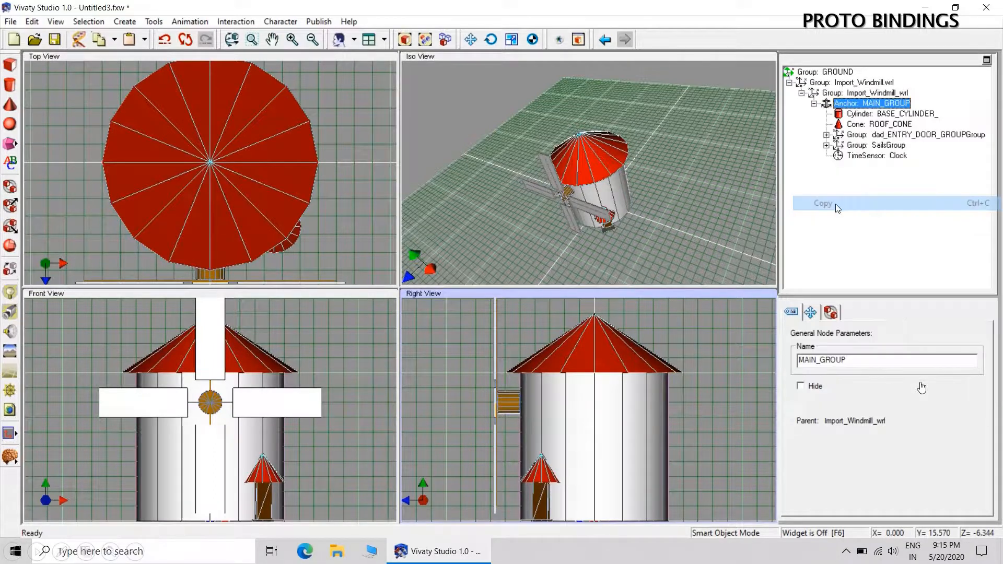
Switch to the Untitled2 scene, paste the copied MAIN_GROUP anchor into it, and zero all its translation values.
left_click(11, 21)
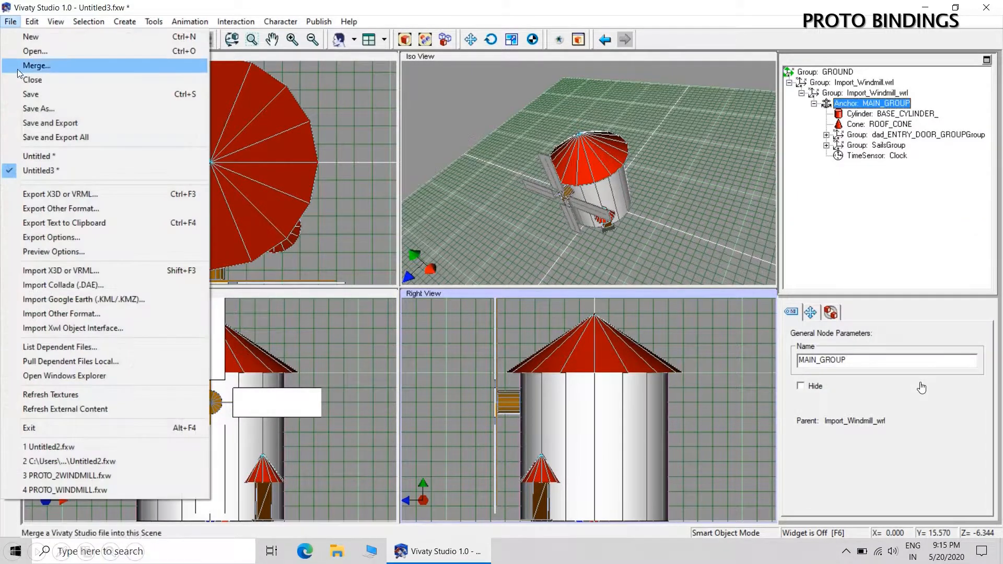
left_click(33, 156)
right_click(636, 166)
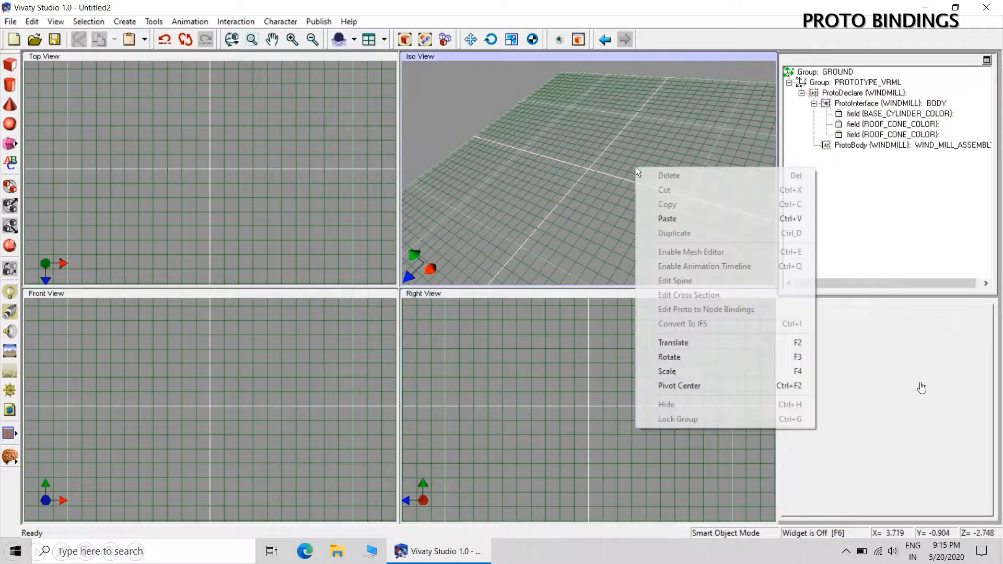
left_click(665, 221)
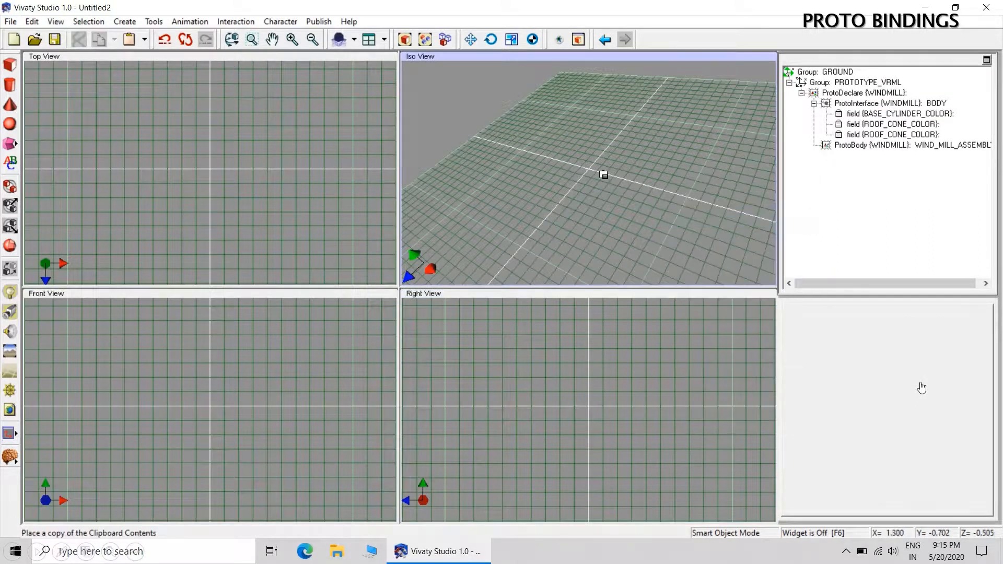
left_click(811, 312)
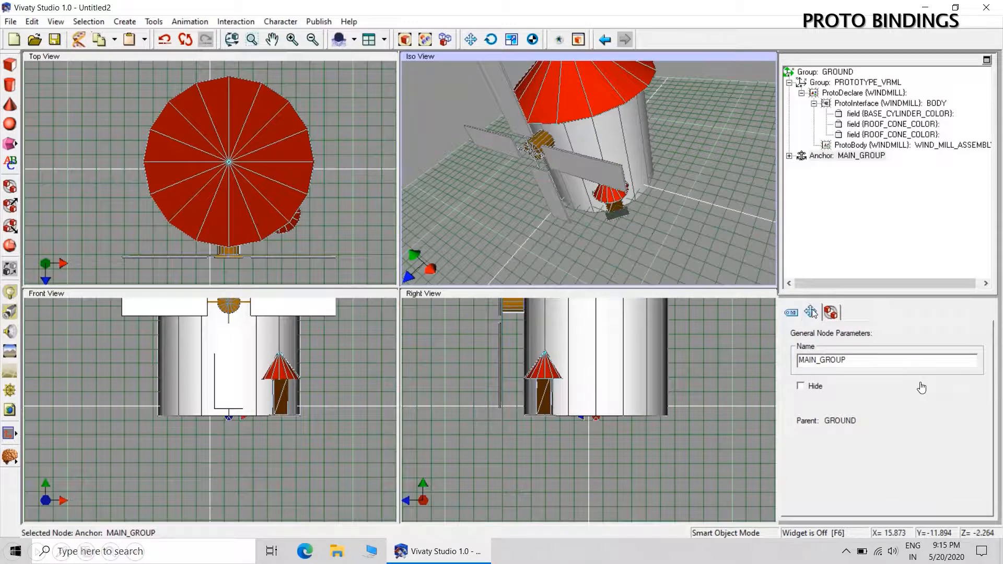
left_click(937, 357)
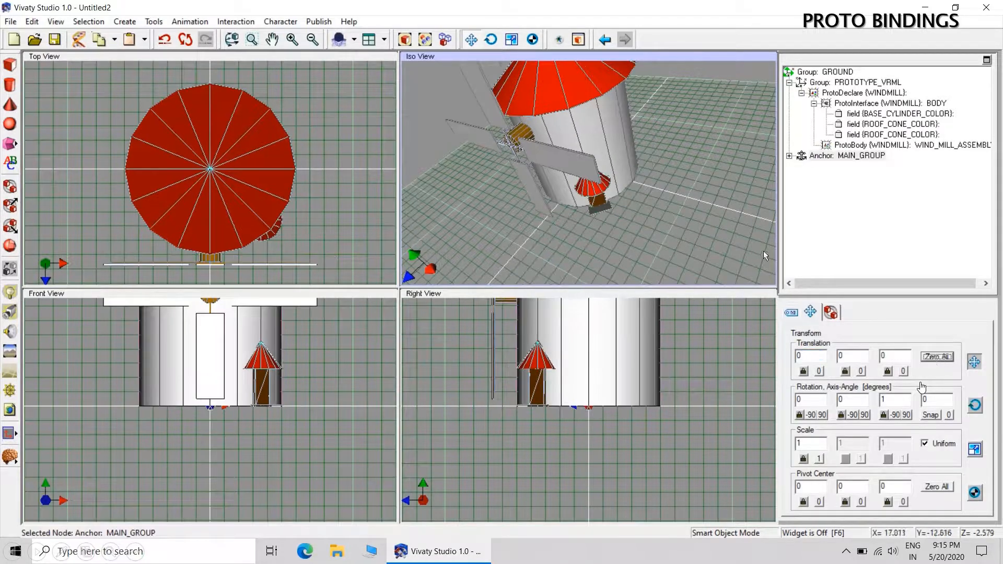
Move the MAIN_GROUP anchor into the WIND_MILL_ASSEMBLY ProtoBody of the WINDMILL declaration and expand it.
left_click_drag(817, 157, 847, 139)
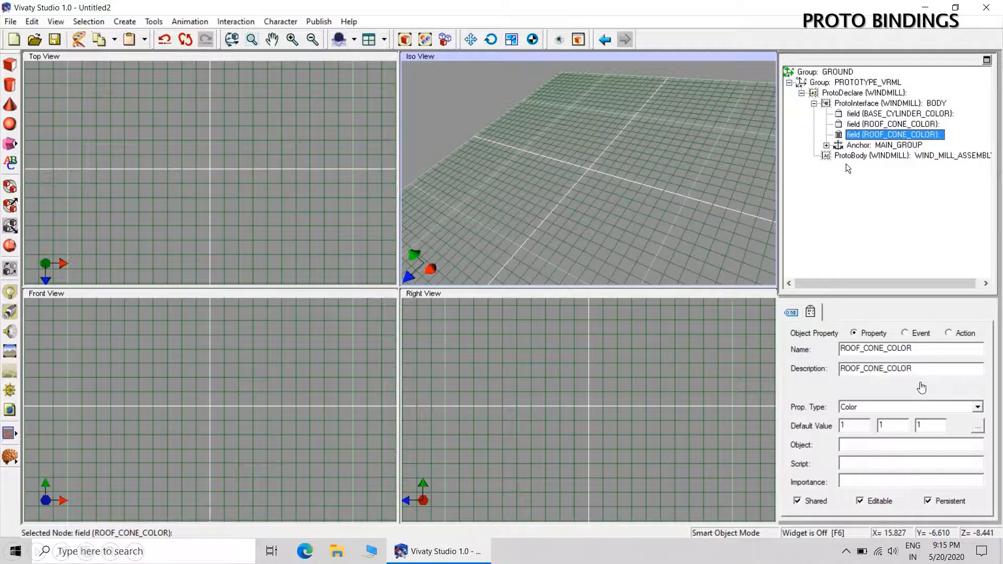
left_click_drag(856, 147, 857, 157)
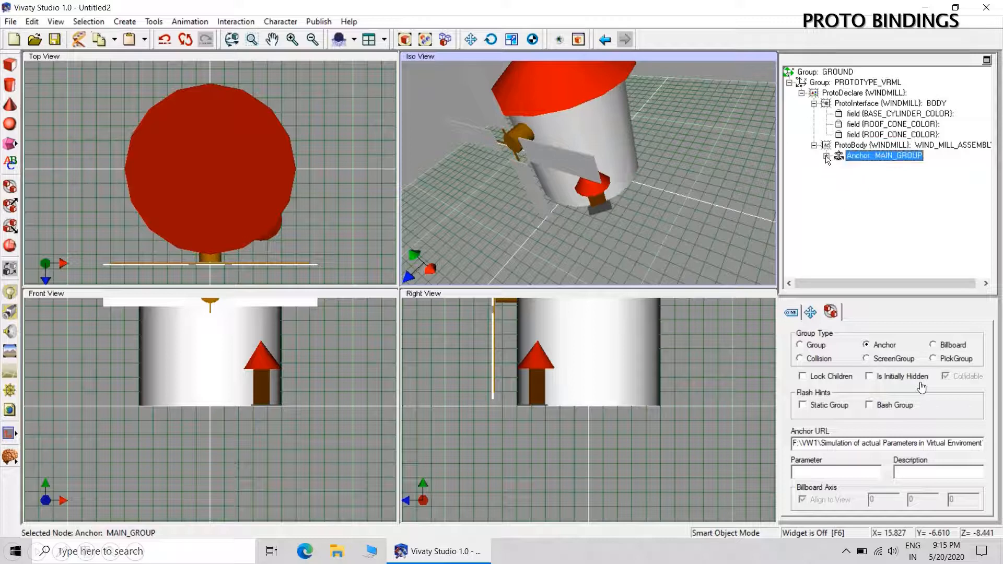
left_click(826, 155)
left_click(718, 188)
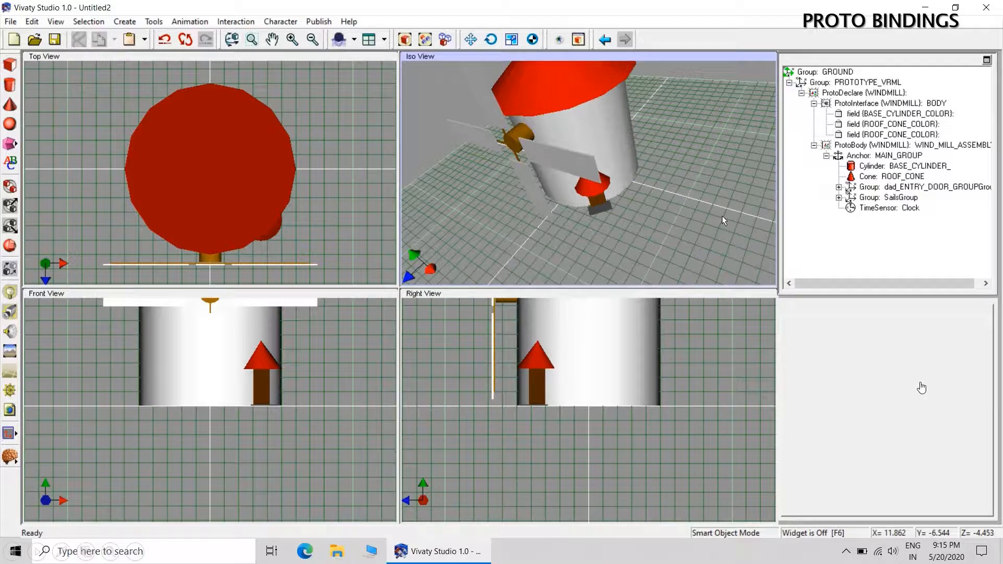
left_click(846, 552)
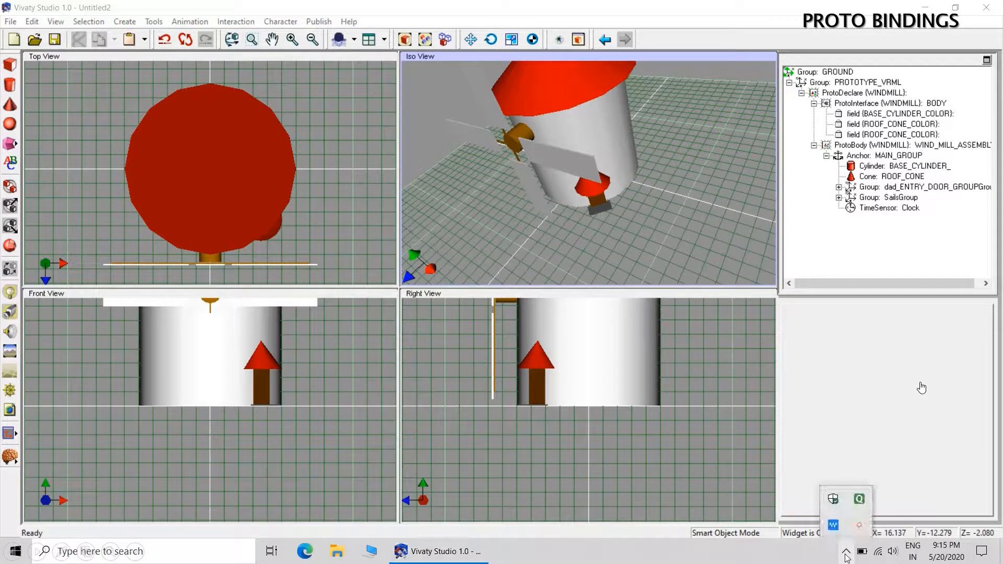
left_click(713, 217)
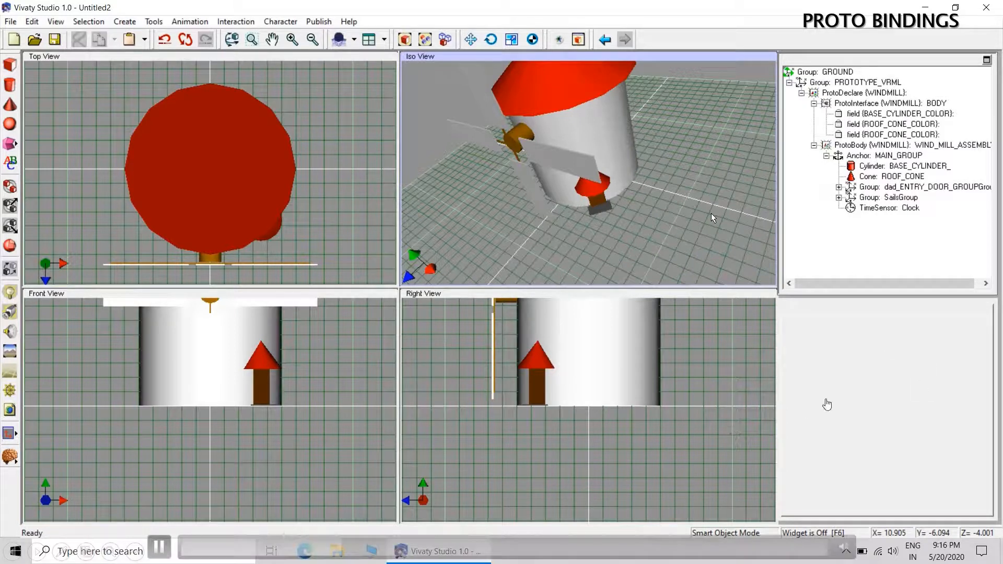
Examine the parts inside the entry door group, SailsGroup, BLADE_GROUP and SailGroup in the scene tree.
left_click(838, 187)
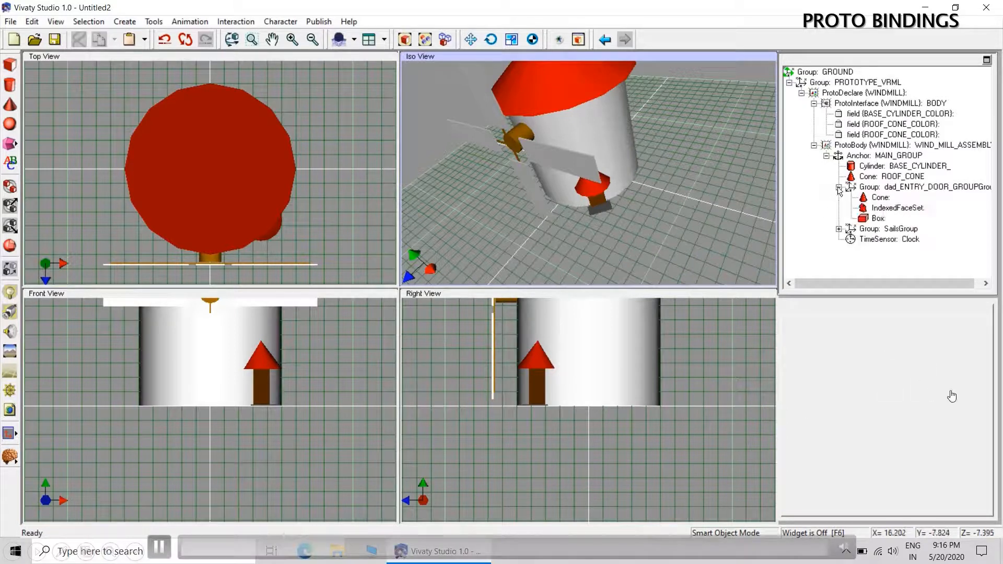
left_click(838, 229)
left_click(851, 239)
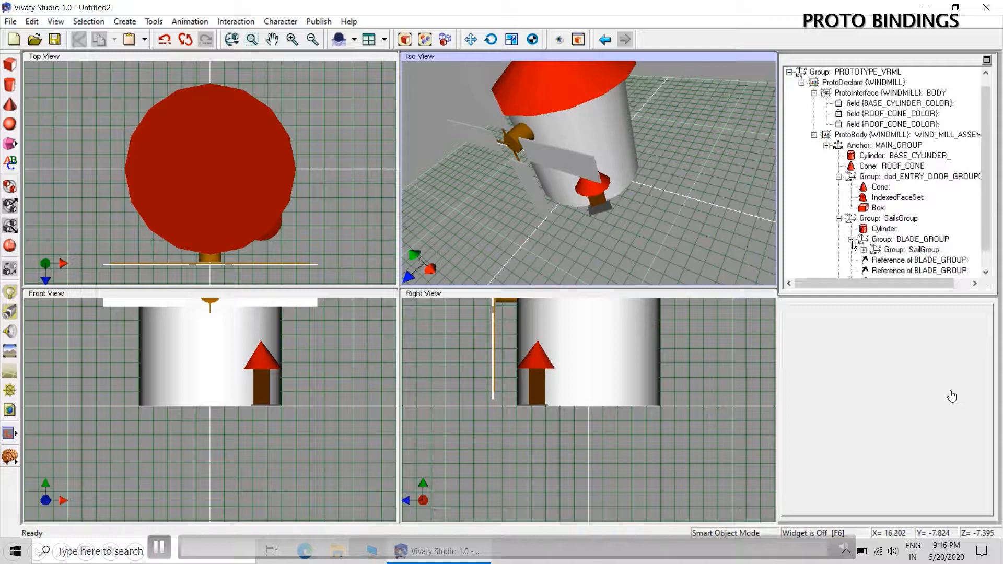
scroll(951, 240, "down", 1)
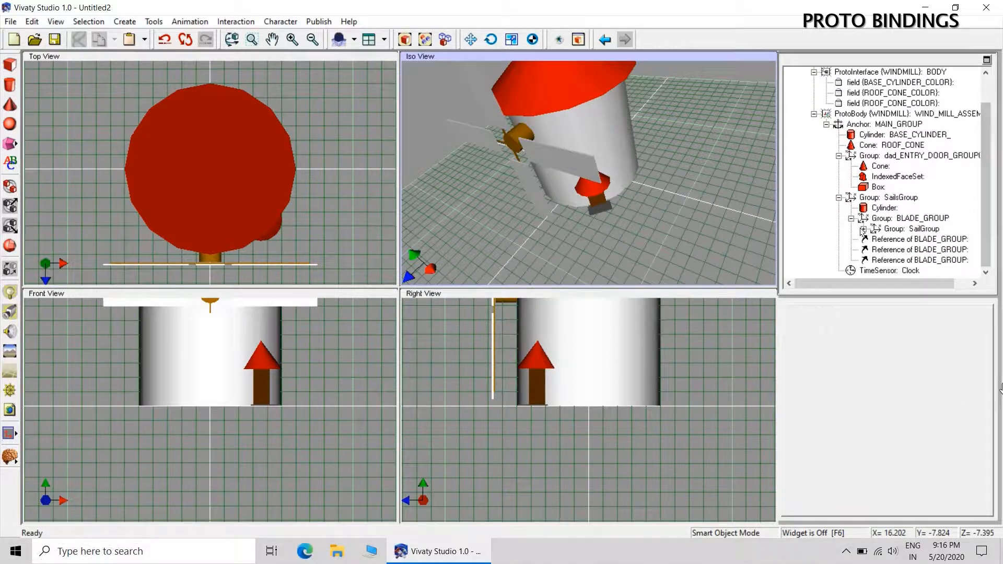
left_click(863, 230)
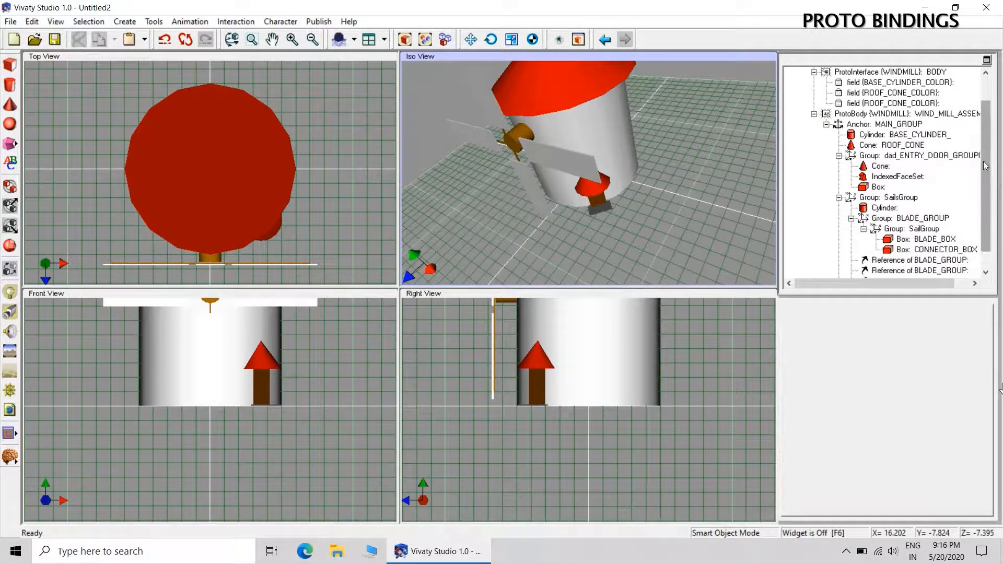
scroll(985, 166, "down", 1)
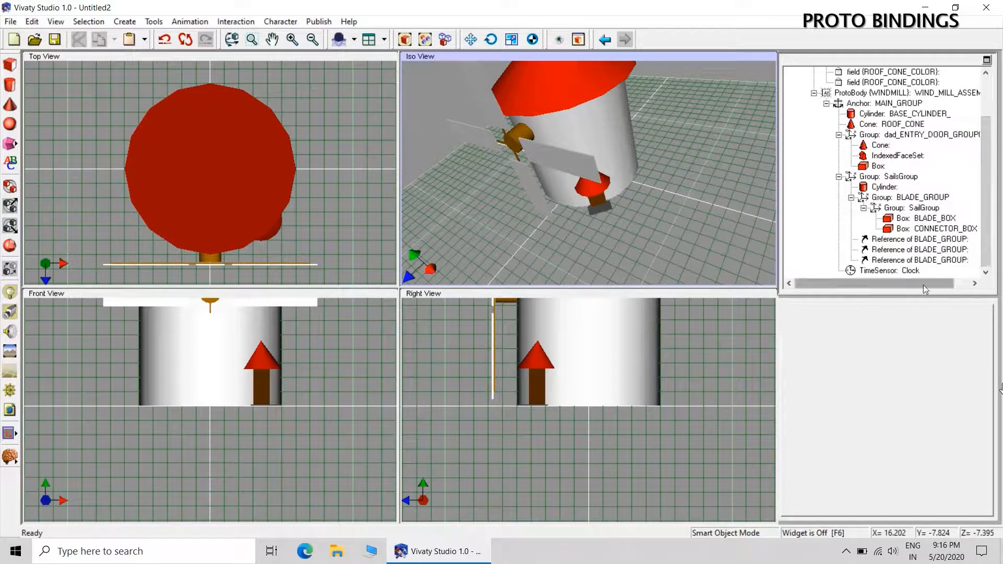
left_click_drag(922, 286, 949, 289)
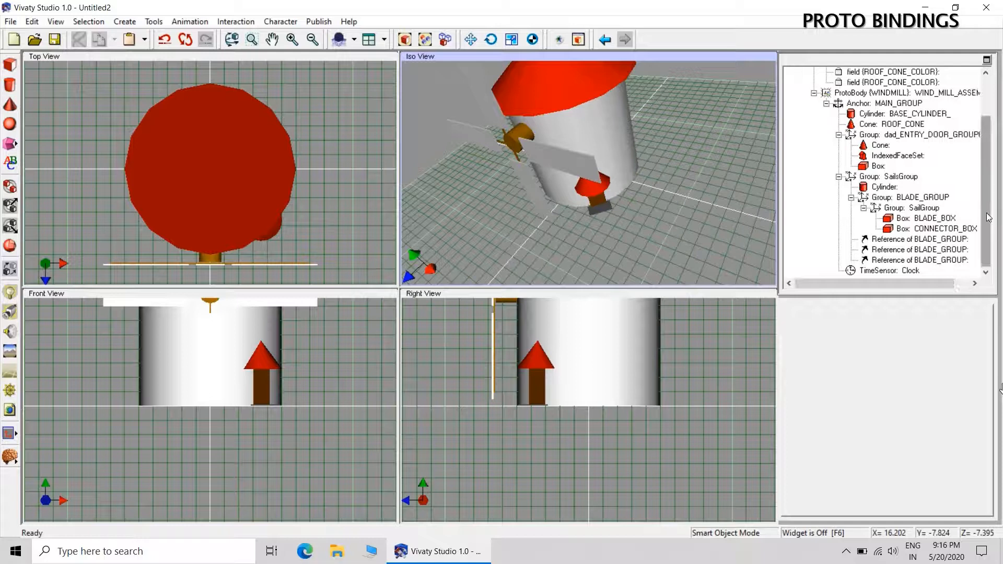
left_click_drag(987, 229, 988, 193)
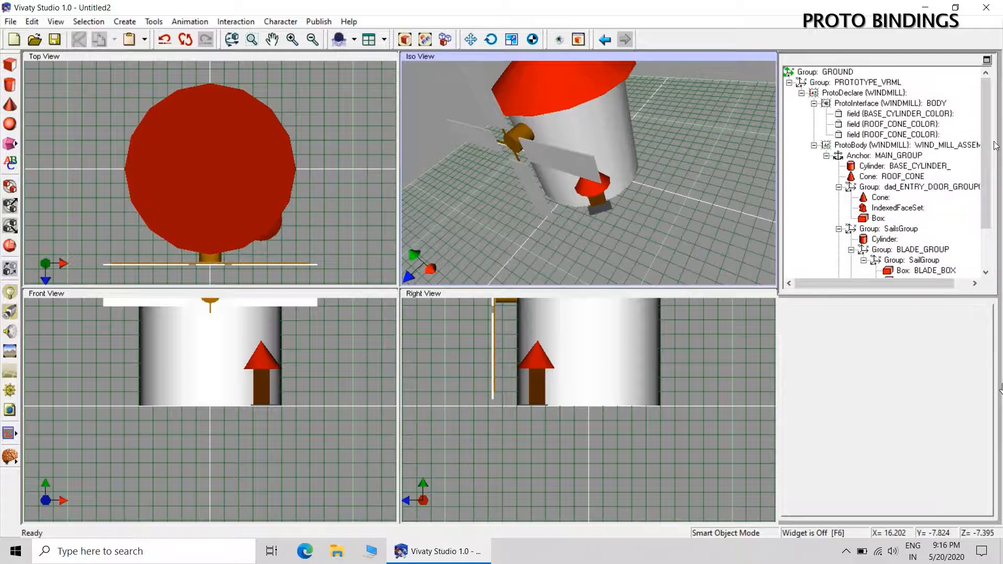
left_click(872, 104)
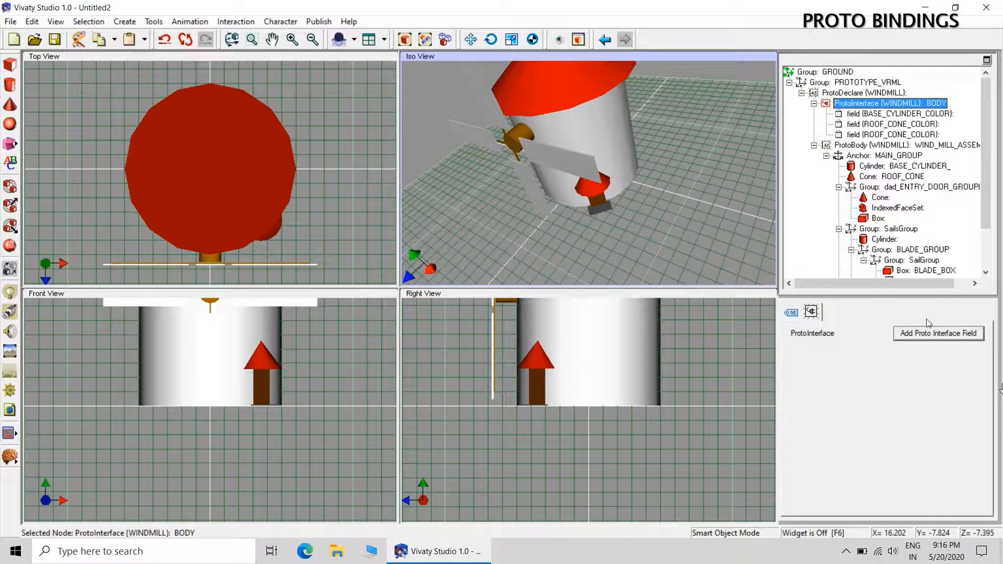
left_click(950, 338)
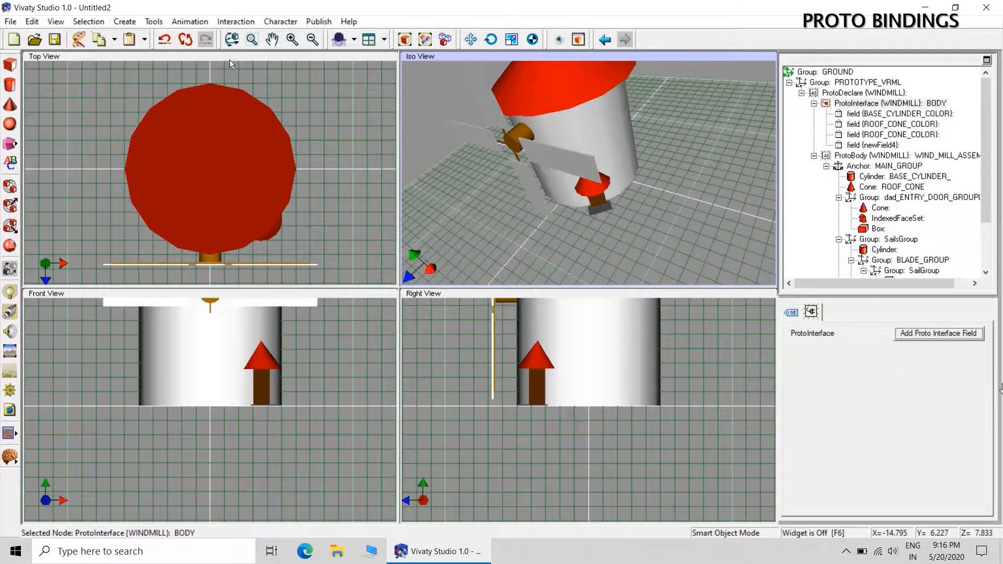
left_click(165, 39)
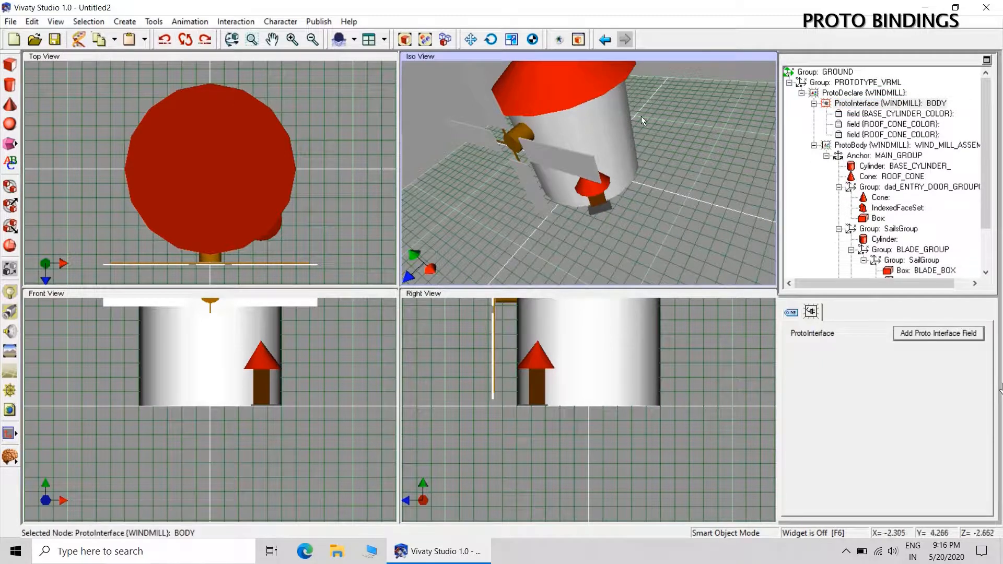
Open the WINDMILL declaration's proto bindings for editing and expand the ProtoBody tree down to the BASE_CYLINDER_ shape's appearance.
left_click(864, 93)
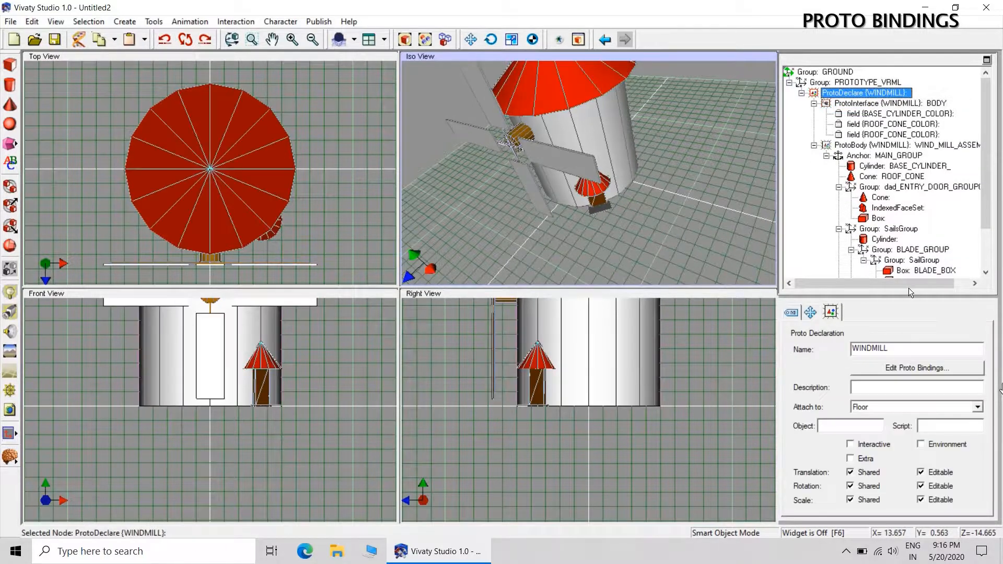
left_click(933, 369)
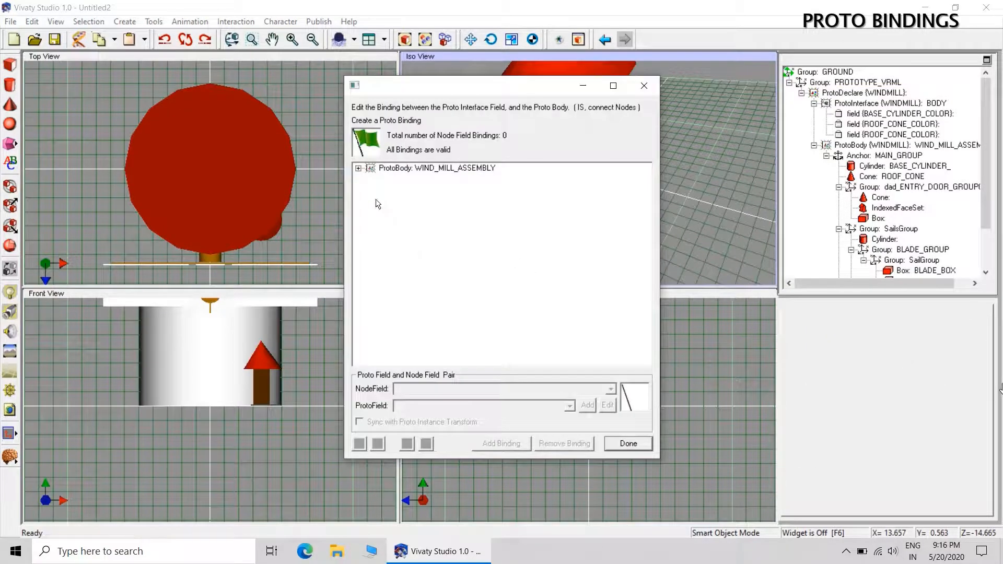
left_click(359, 167)
left_click(371, 179)
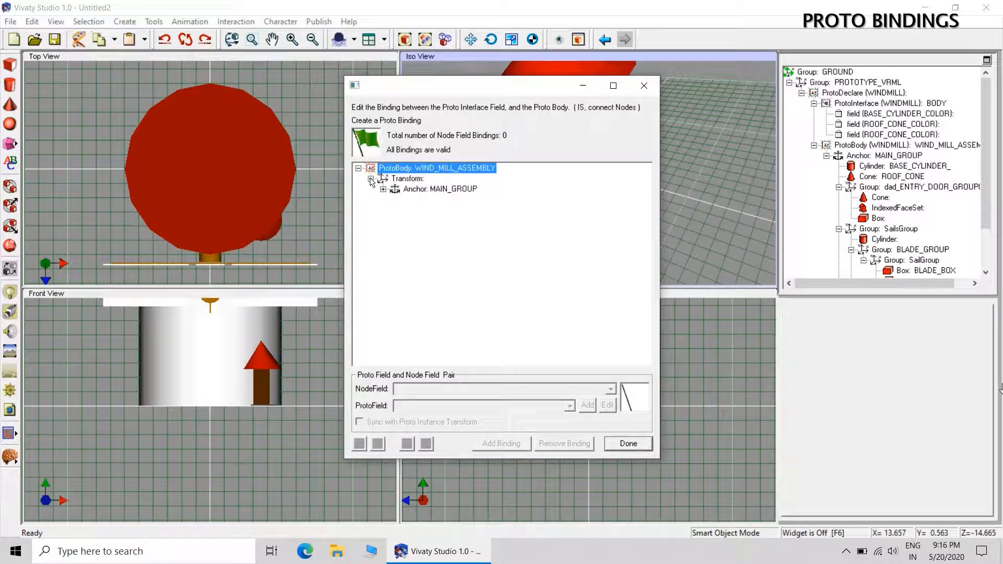
left_click(383, 189)
left_click(396, 199)
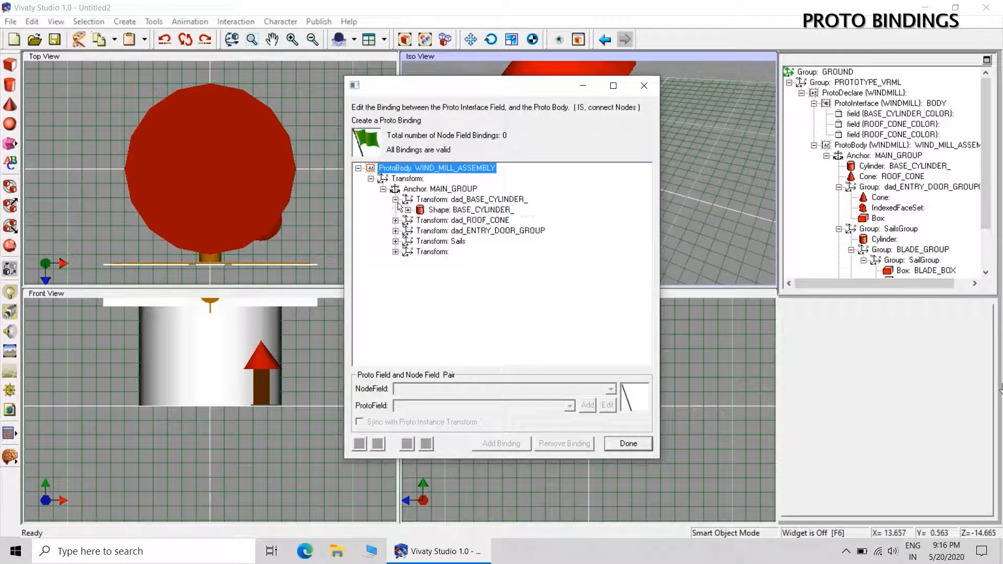
left_click(408, 210)
left_click(420, 231)
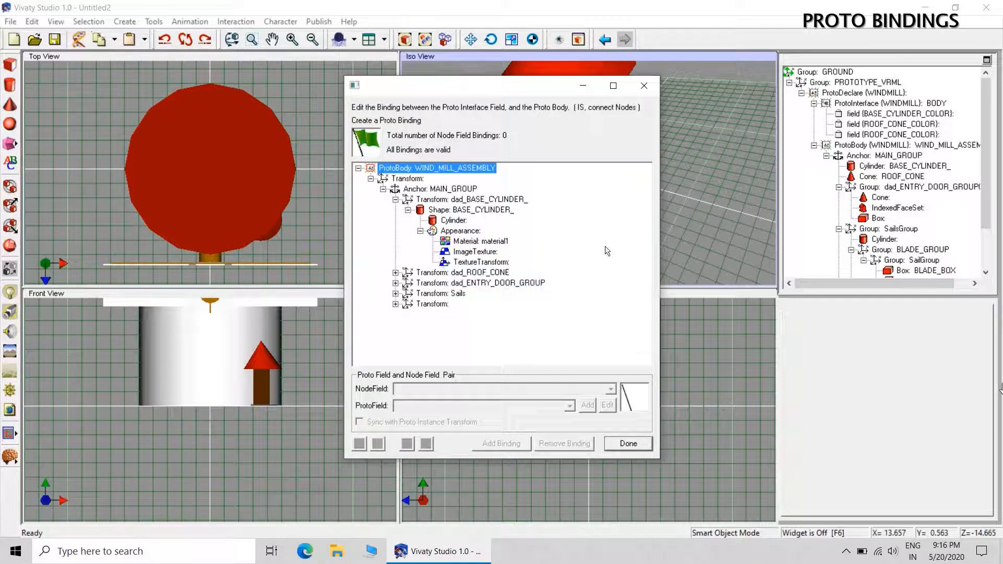
Add a binding on the base cylinder's material1 between the node field diffuseColor and the proto field BASE_CYLINDER_COLOR.
left_click(494, 241)
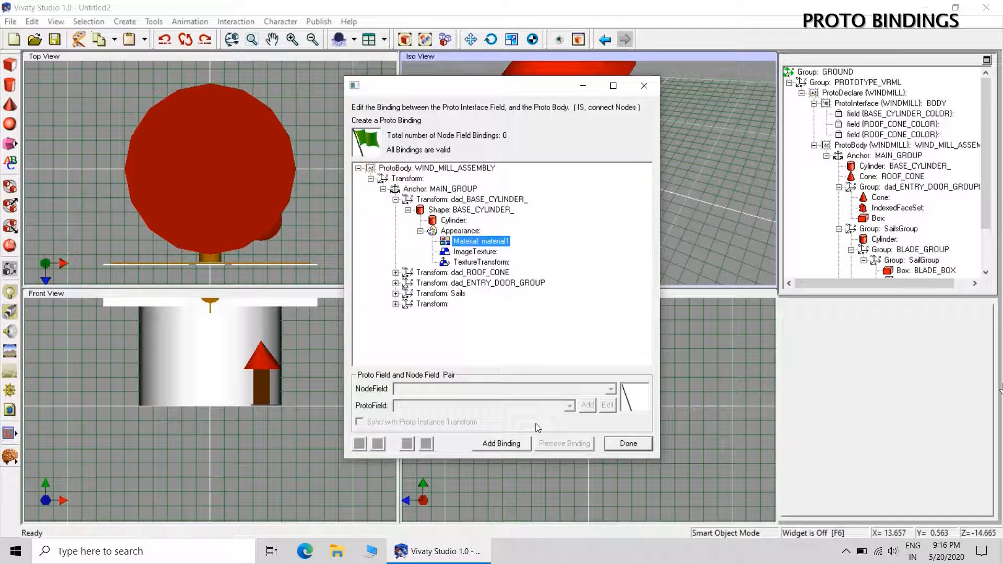
left_click(511, 445)
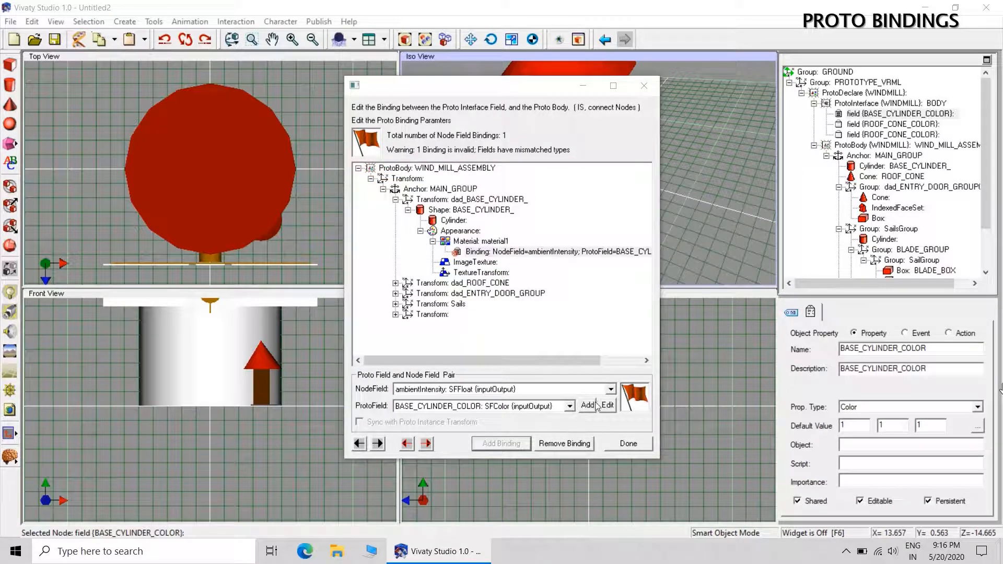
left_click(610, 390)
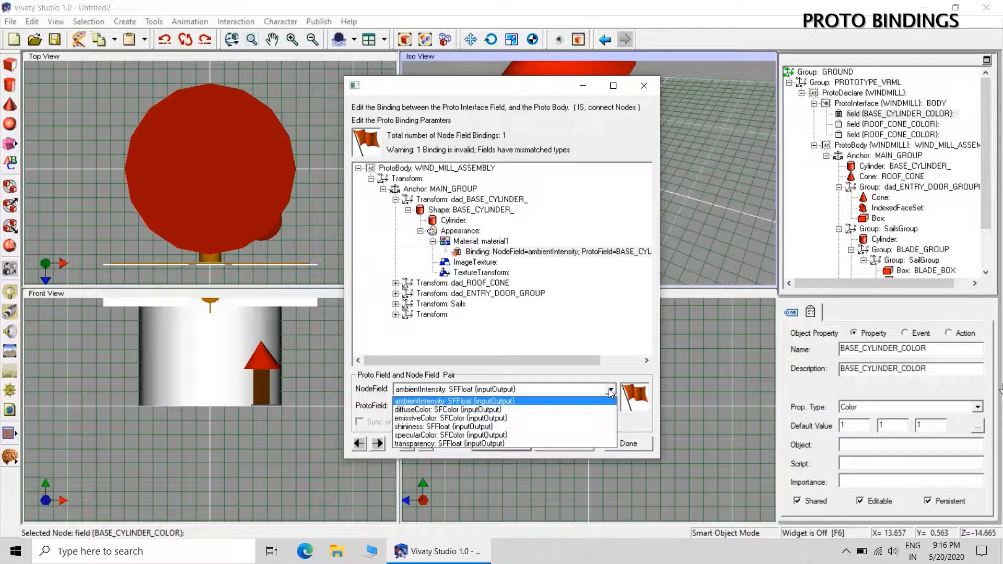
left_click(528, 413)
left_click(594, 328)
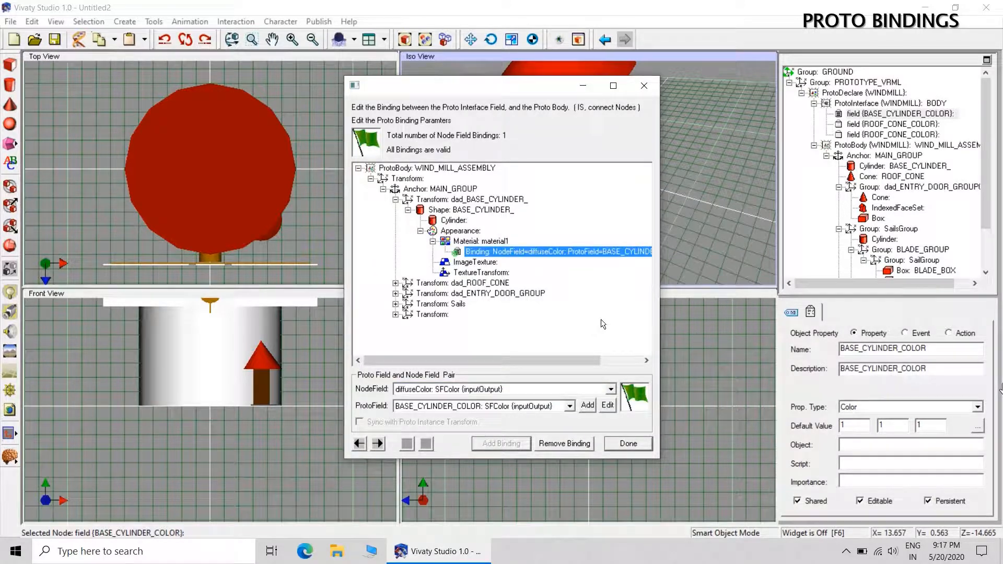
Add a binding on material2 of the ROOF_CONE shape's Tile appearance and set its node field to diffuseColor.
left_click(395, 282)
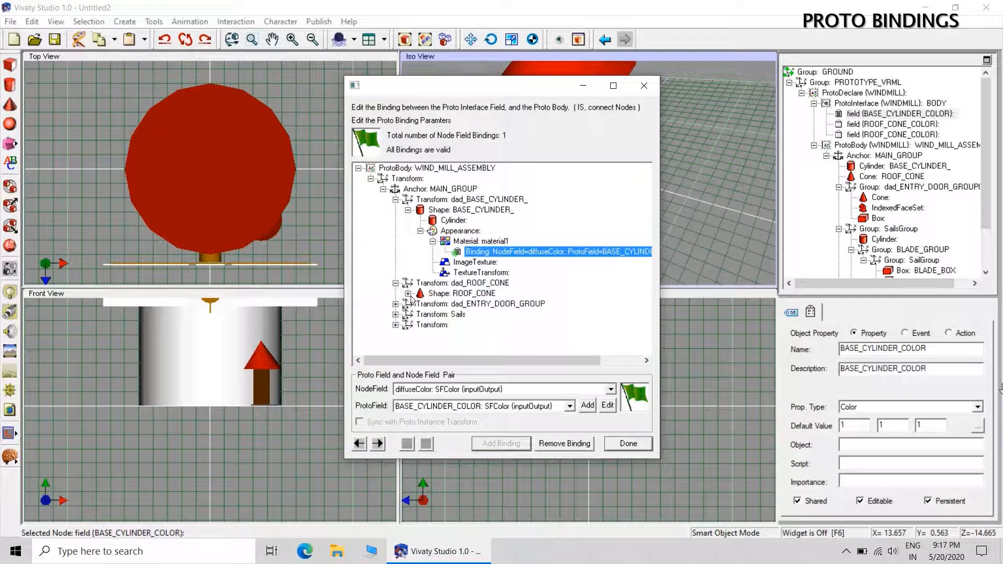
left_click(408, 293)
left_click(420, 315)
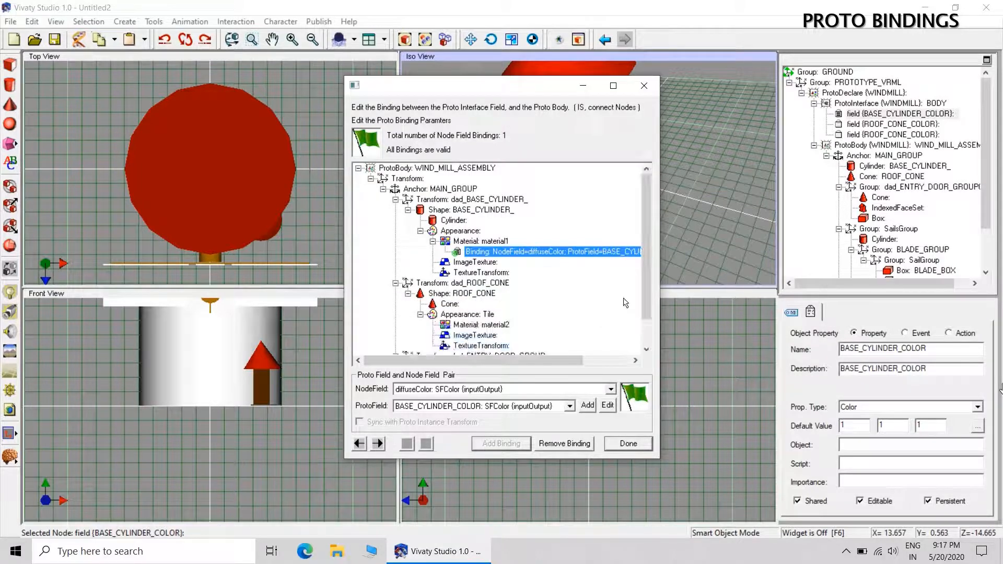
left_click_drag(647, 248, 647, 306)
left_click(481, 293)
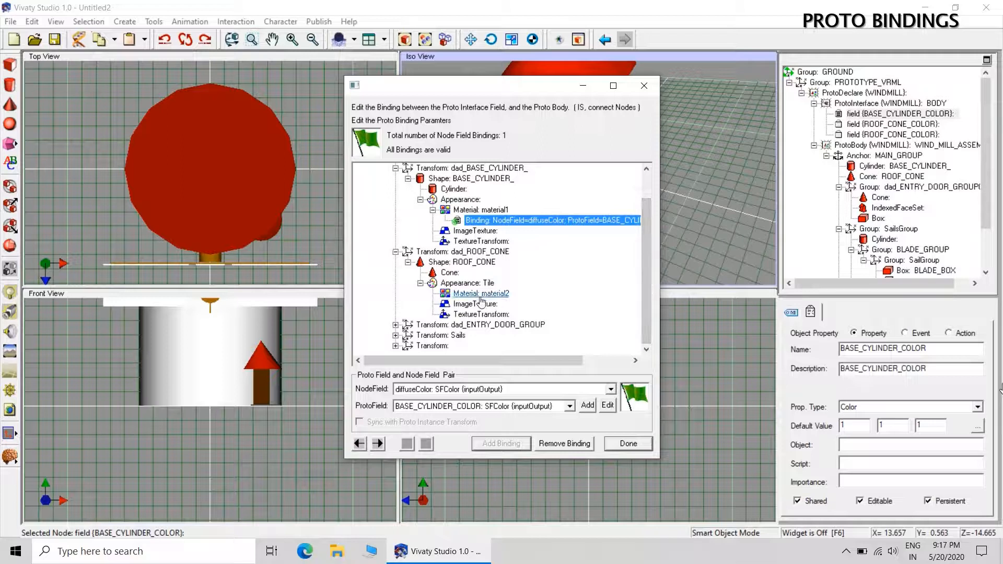
left_click(504, 445)
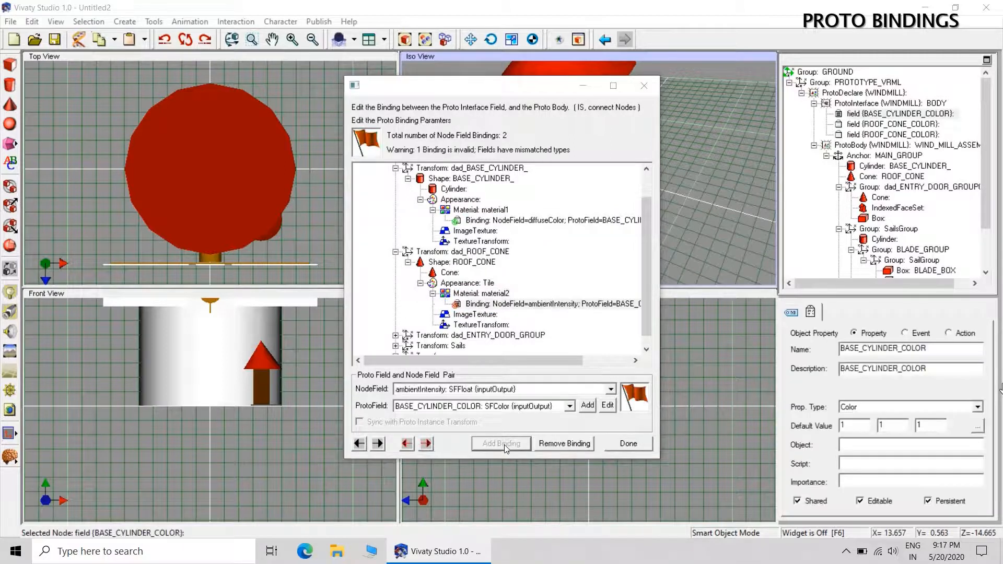
left_click(611, 389)
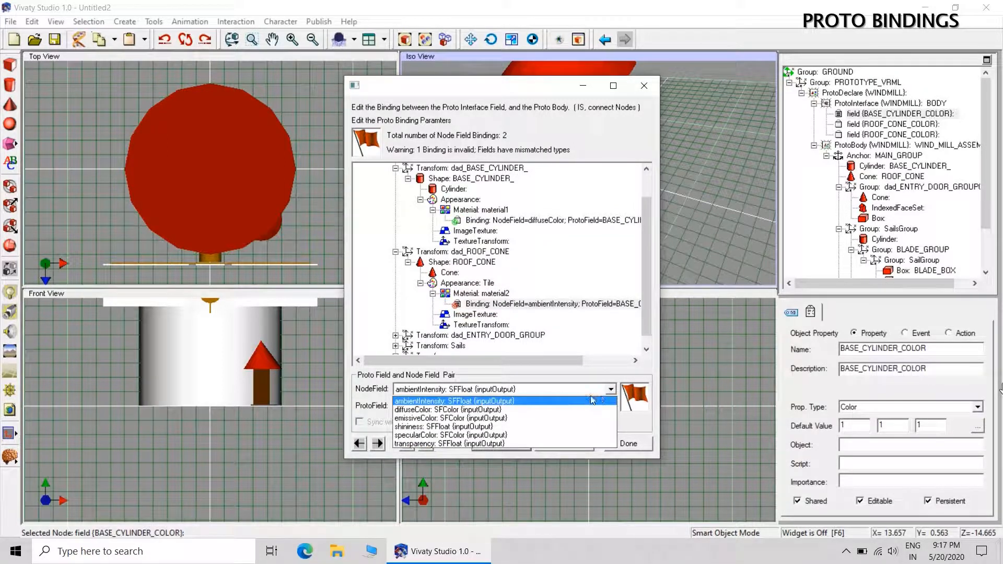
scroll(580, 407, "up", 2)
left_click(570, 410)
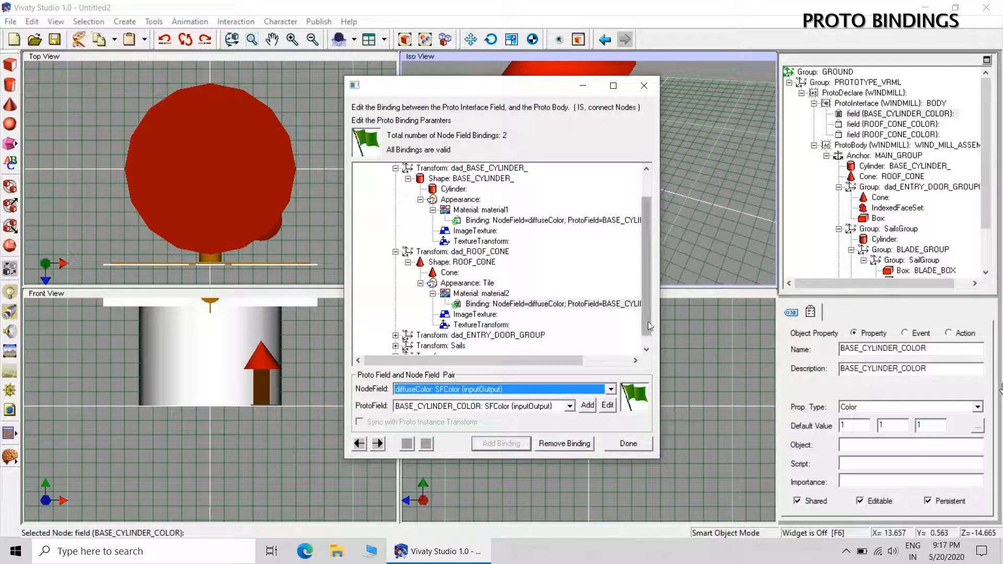
Expand dad_ENTRY_DOOR_GROUP in the ProtoBody tree down to the shapes under its three transforms.
scroll(647, 304, "down", 1)
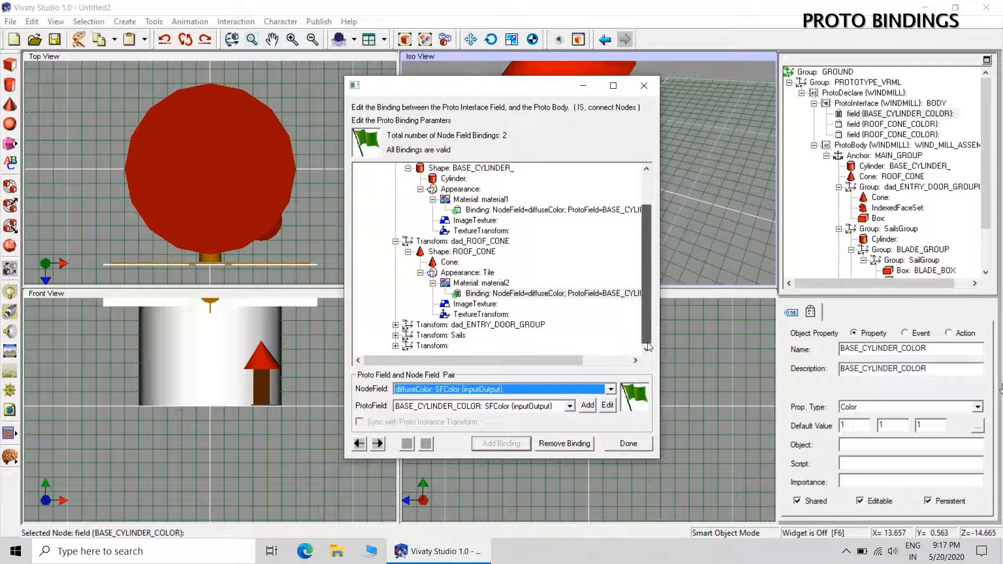
left_click(395, 324)
scroll(646, 281, "down", 1)
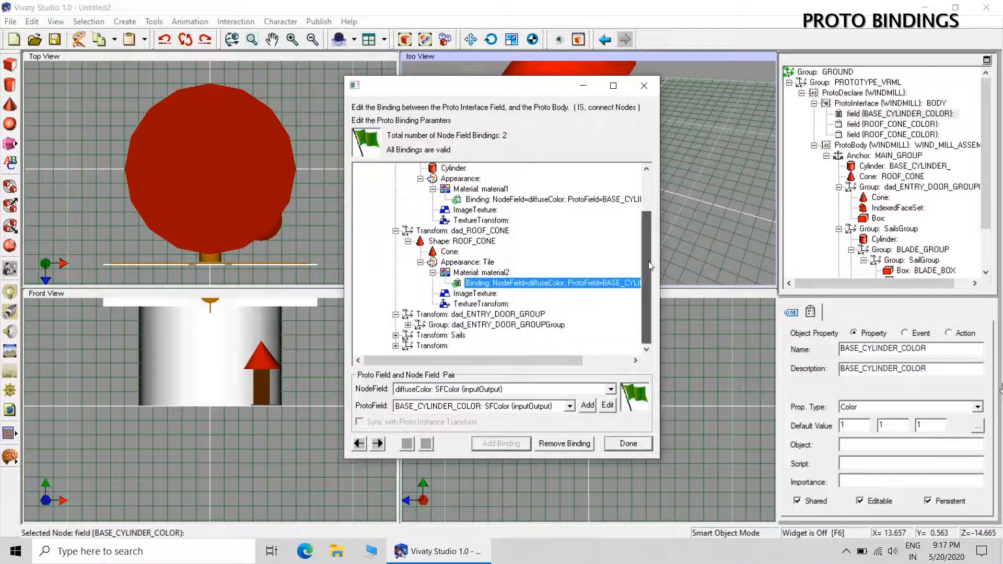
left_click(408, 325)
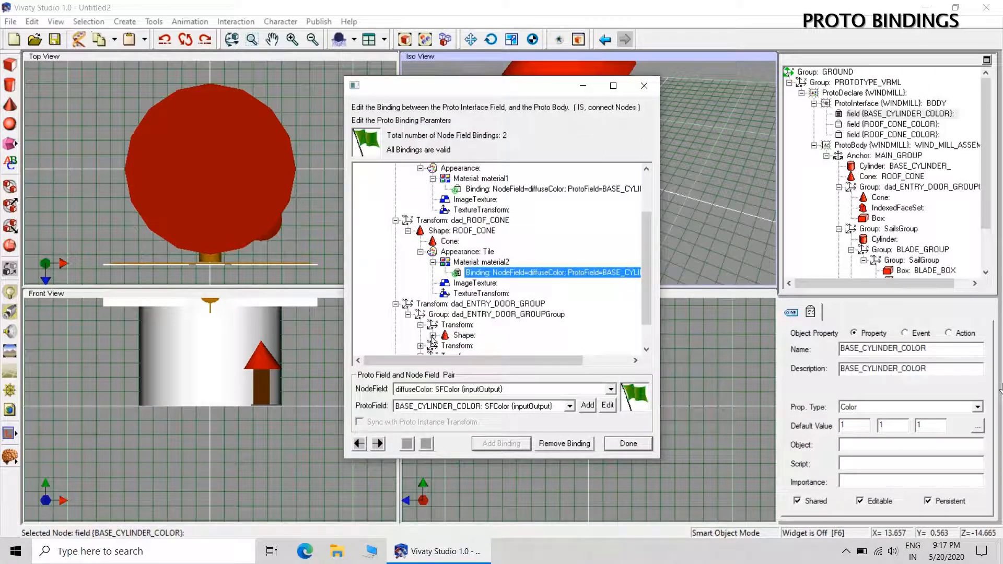
scroll(648, 268, "down", 1)
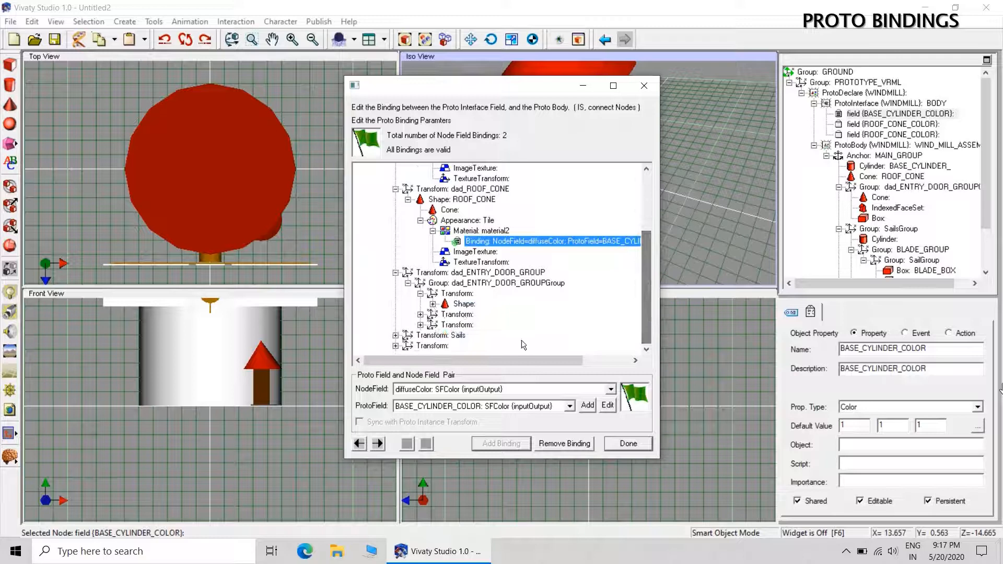
left_click(420, 314)
left_click(420, 335)
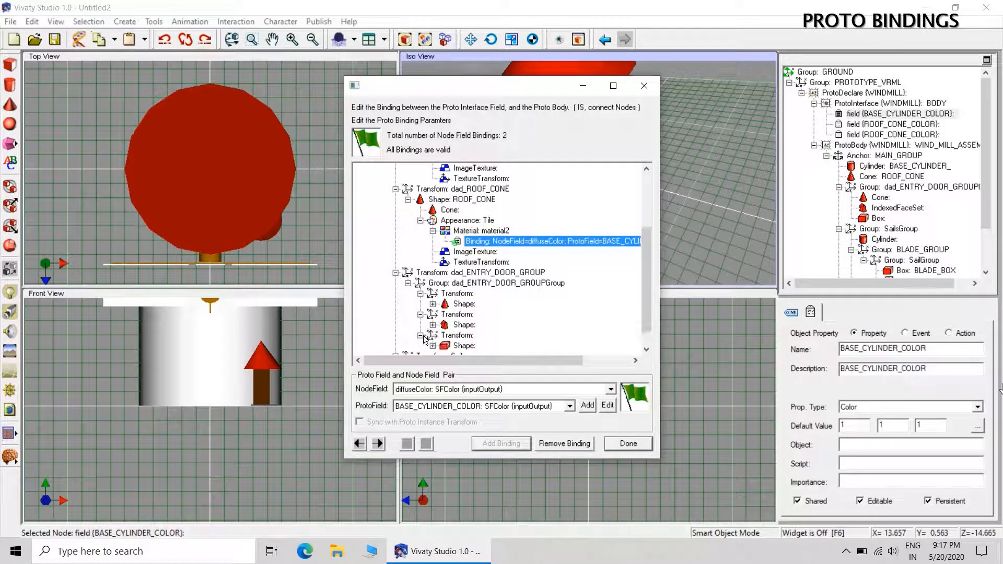
Expand the Sails transform down to the cylinder shape in SailsGroup, along with the unnamed transform that follows Sails.
scroll(647, 272, "down", 1)
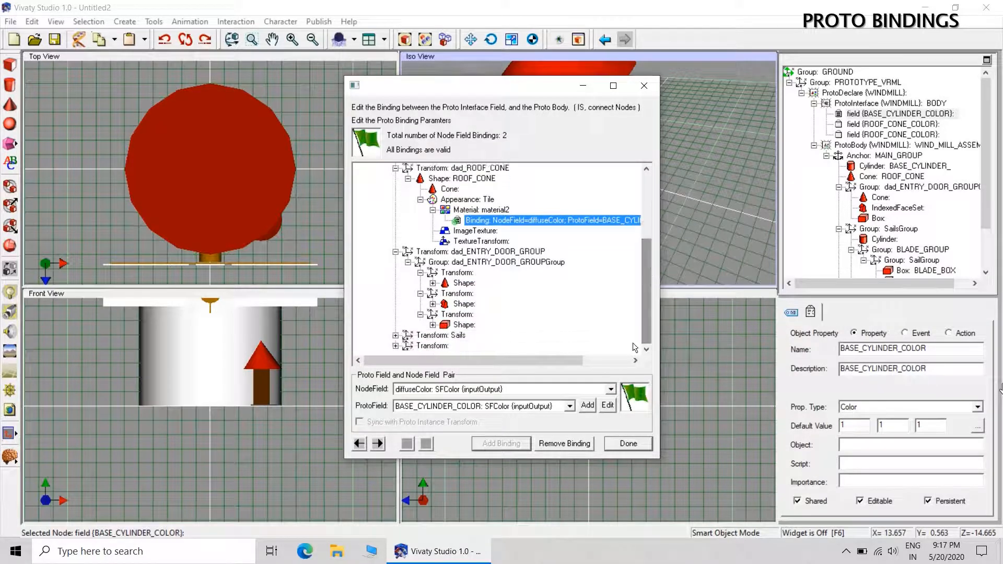
left_click(396, 335)
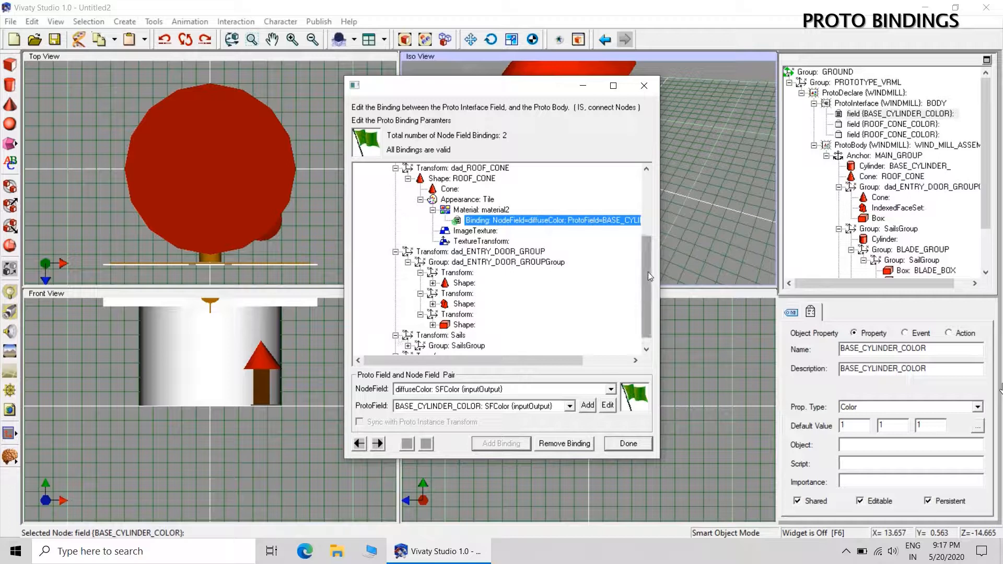
scroll(648, 272, "down", 1)
left_click(408, 335)
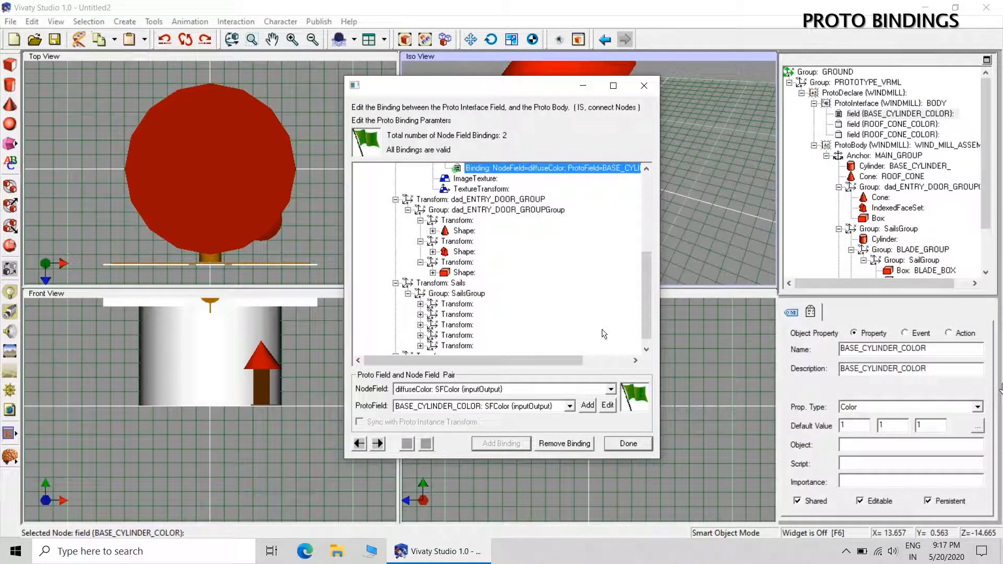
scroll(648, 283, "down", 1)
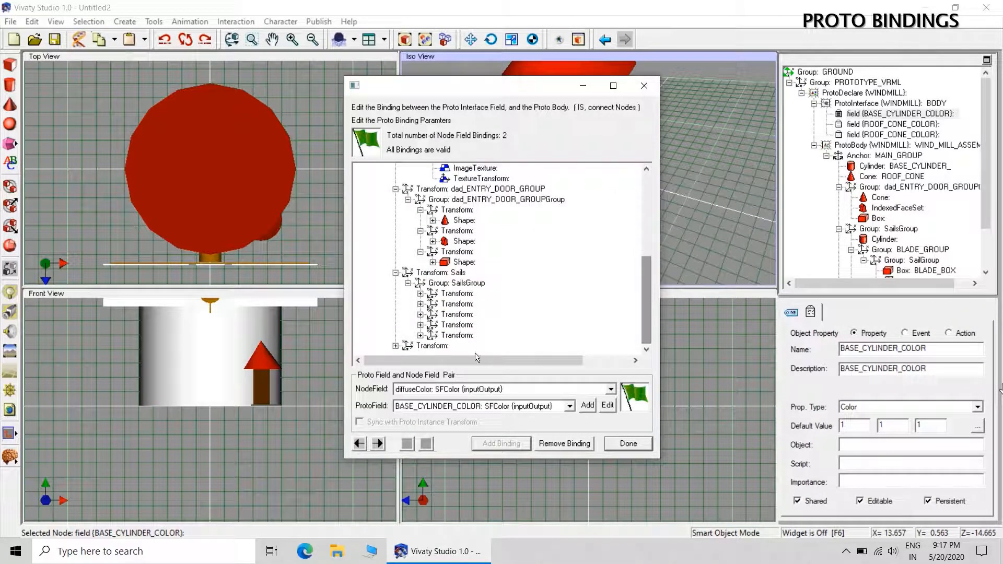
left_click(396, 347)
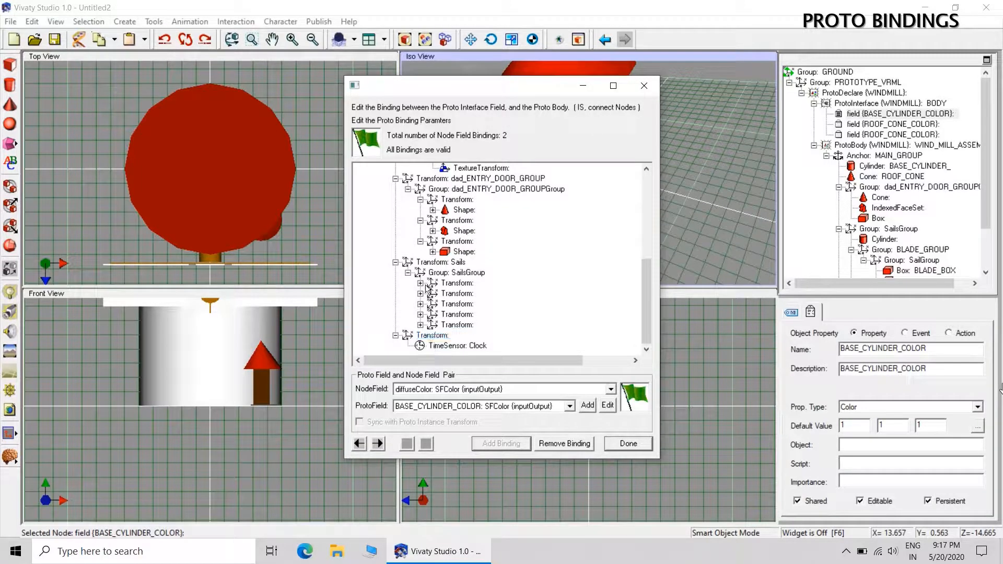
left_click(421, 283)
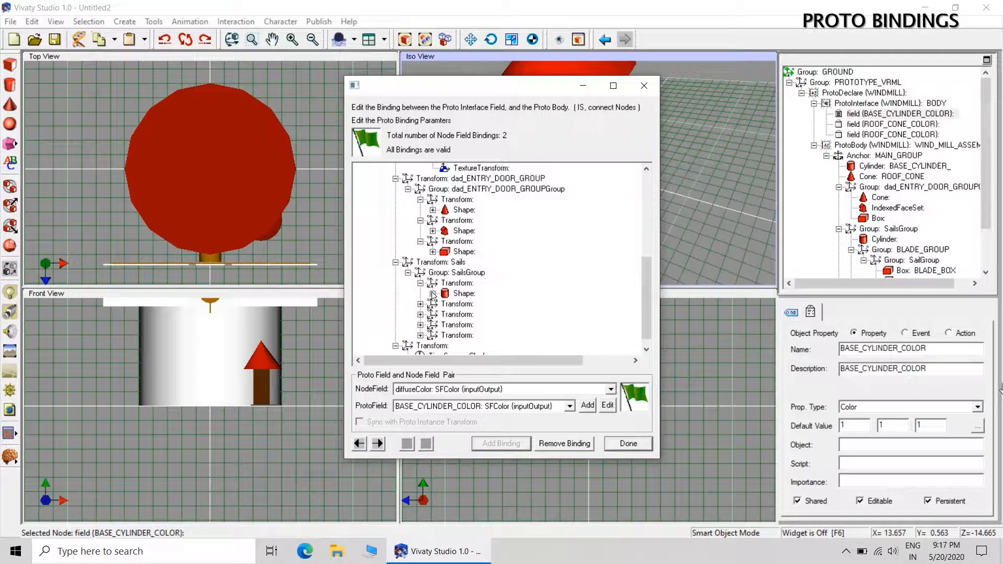
left_click(433, 294)
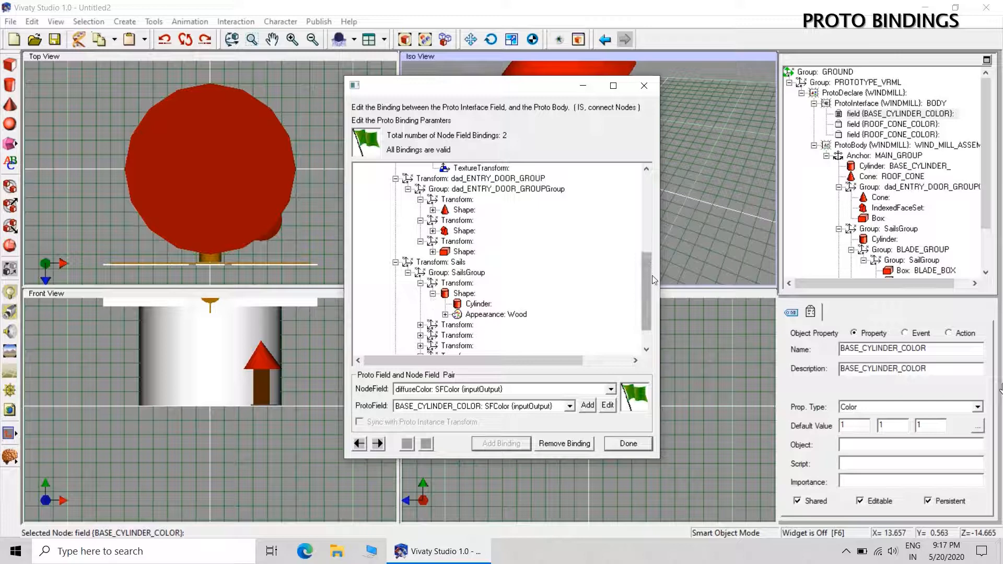
Expand BLADE_GROUP through Sail, SailGroup and dad_BLADE_BOX down to the BLADE_BOX shape's appearance nodes.
scroll(647, 290, "down", 1)
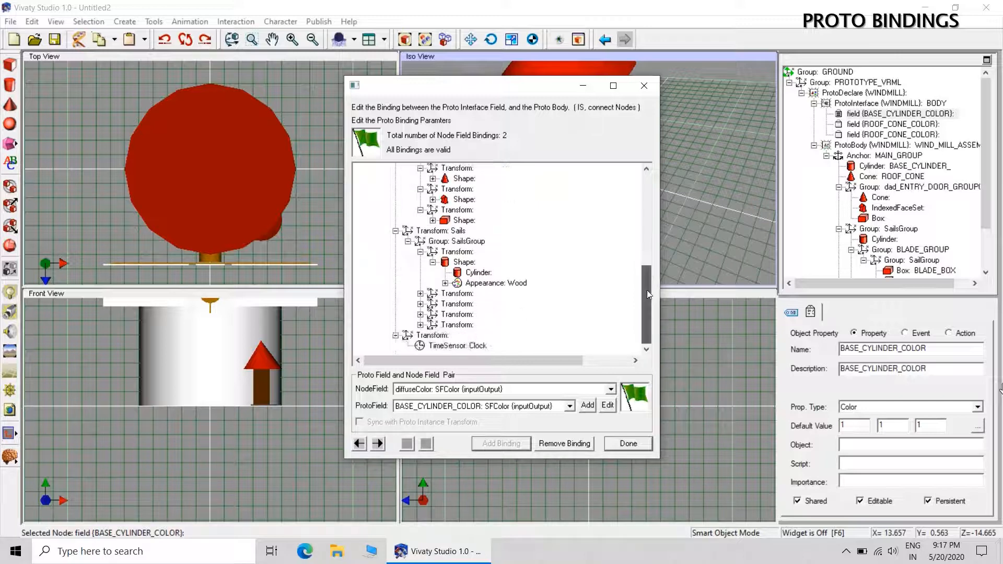
left_click(421, 294)
left_click(433, 304)
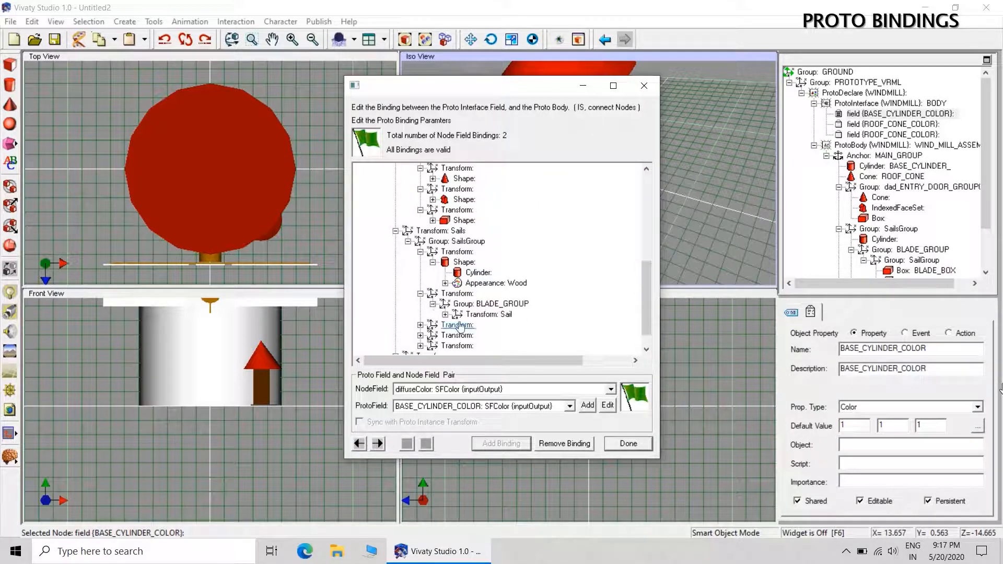
left_click(445, 315)
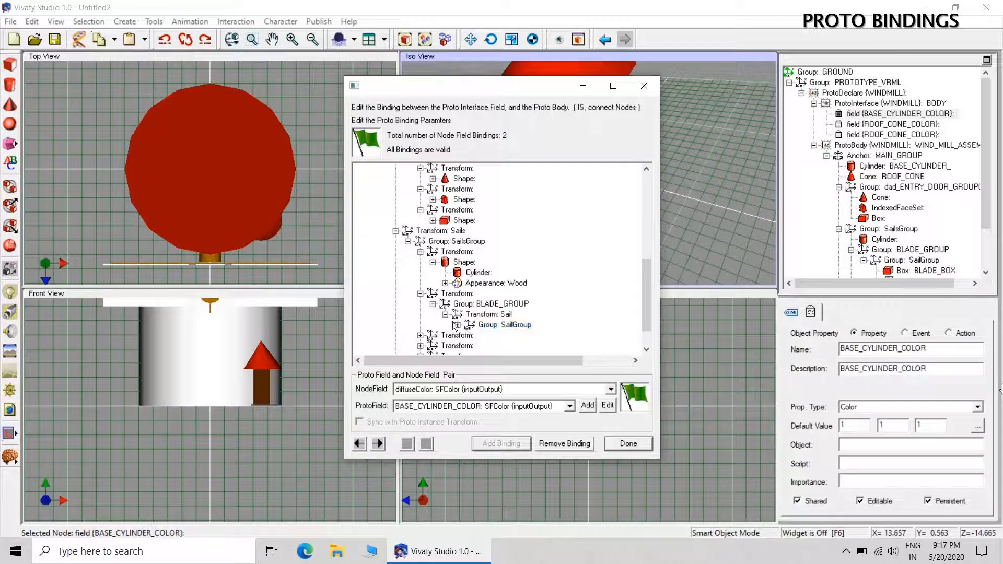
left_click(456, 325)
left_click_drag(647, 280, 647, 302)
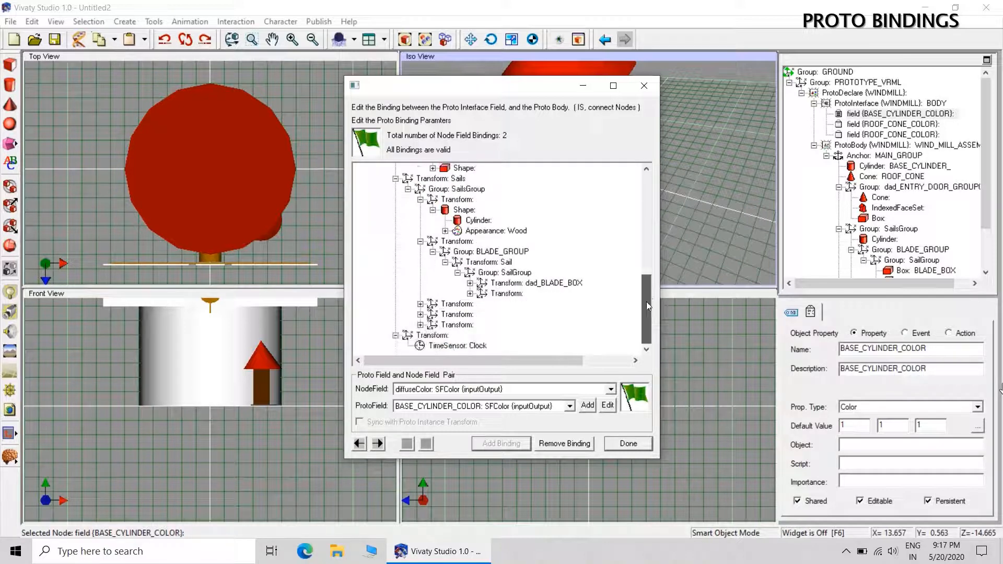
left_click(470, 284)
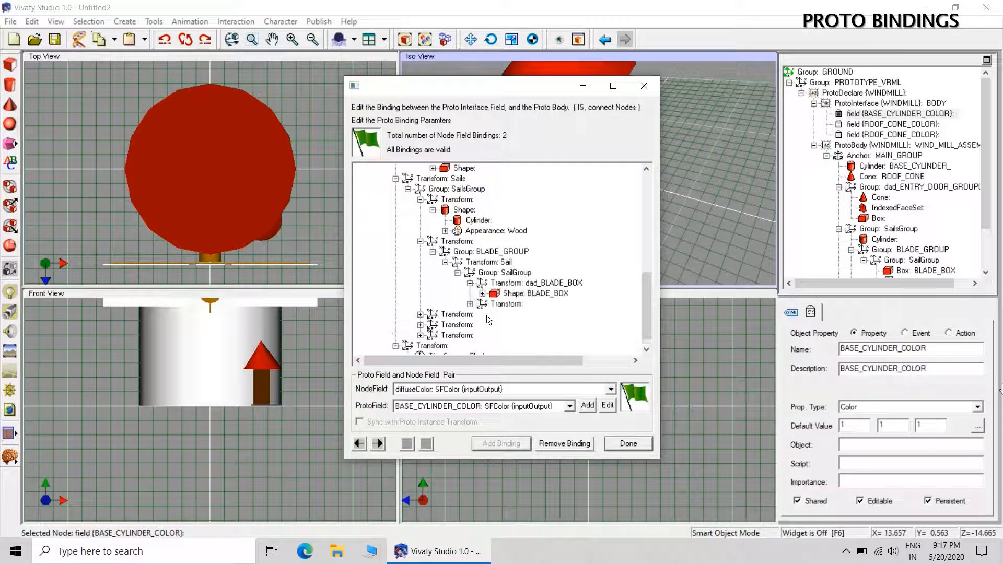
left_click(483, 293)
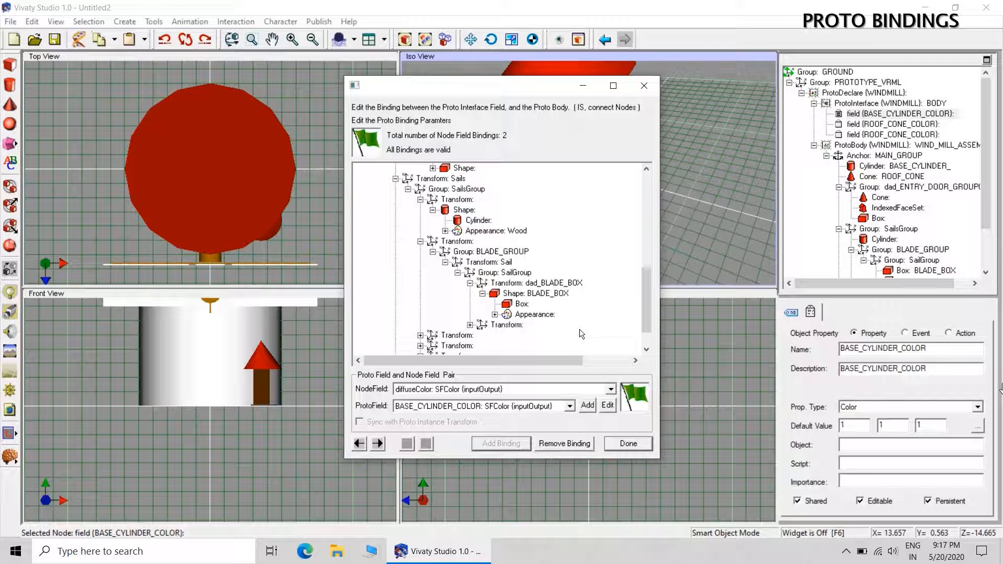
left_click(495, 315)
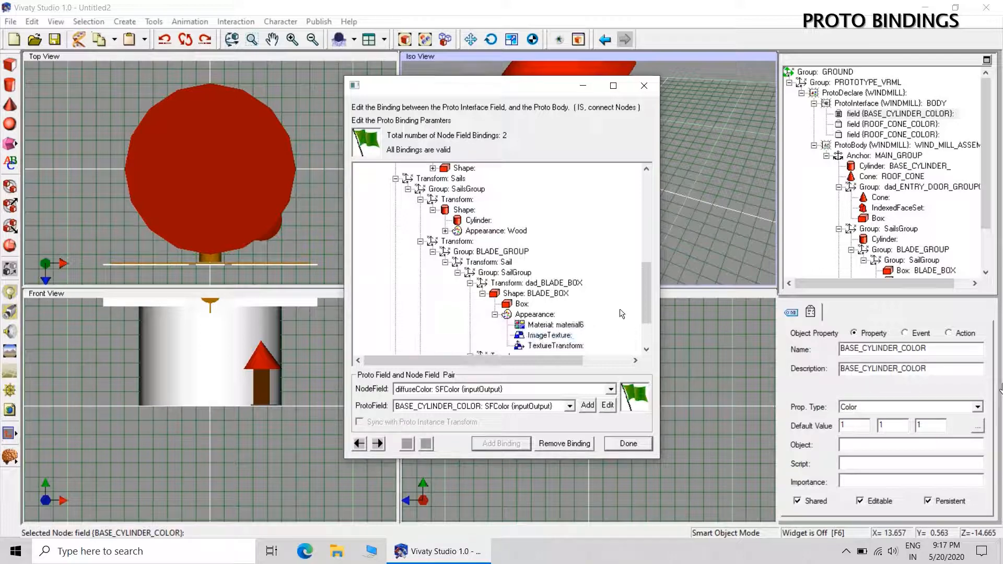
Add a binding on material6 of the BLADE_BOX shape and set its node field to diffuseColor.
scroll(645, 316, "down", 2)
left_click(572, 265)
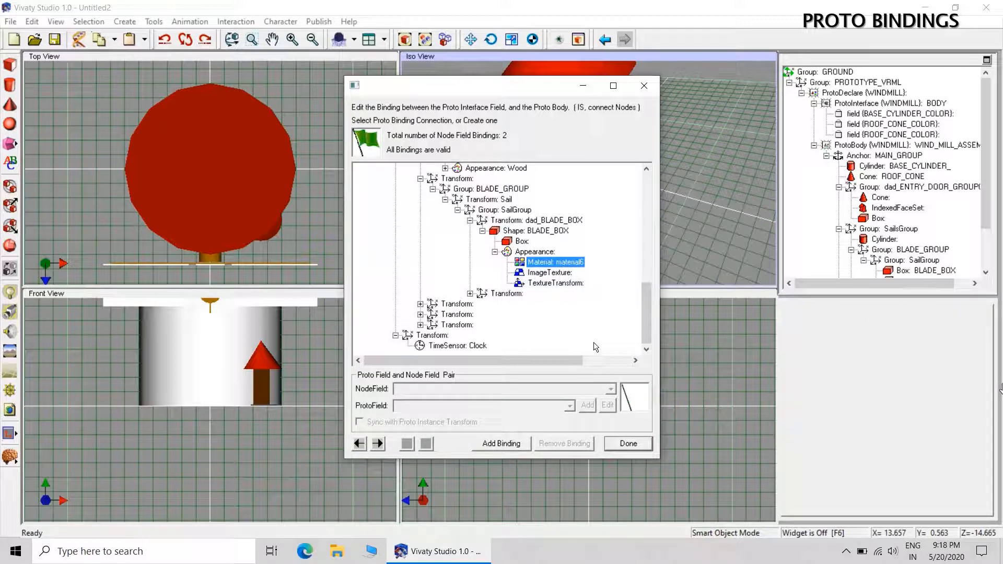
left_click(501, 444)
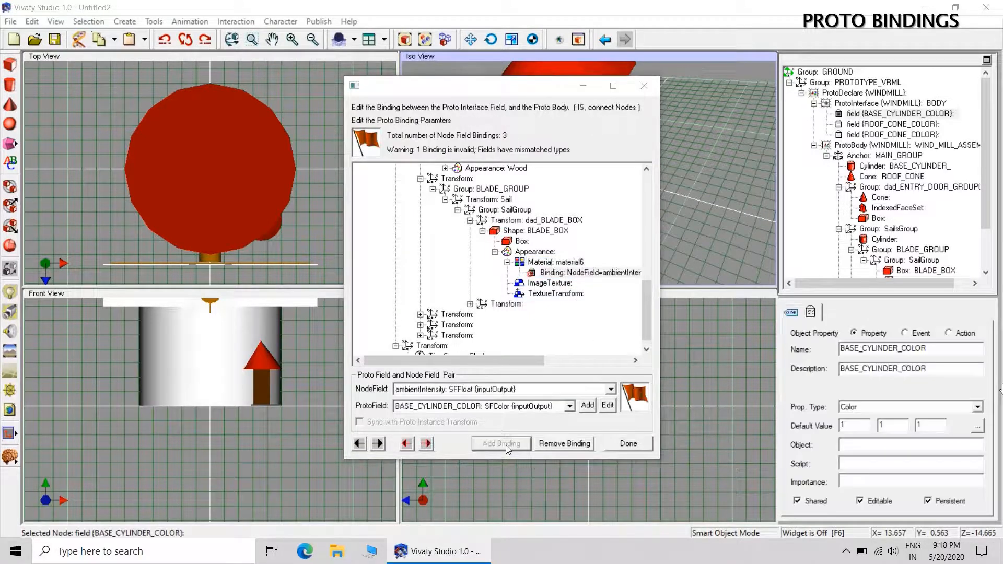
left_click(612, 393)
left_click(560, 409)
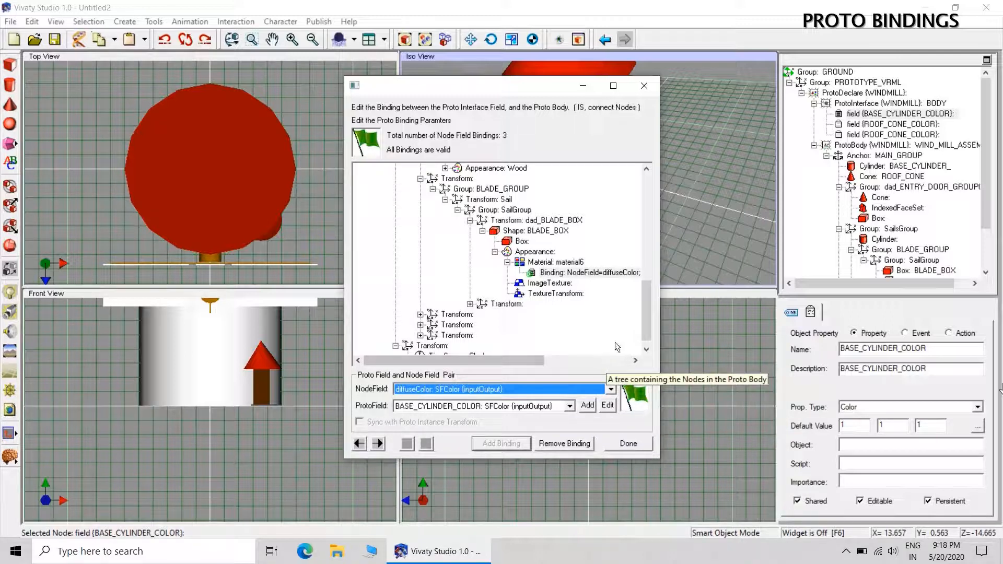
left_click_drag(646, 293, 644, 305)
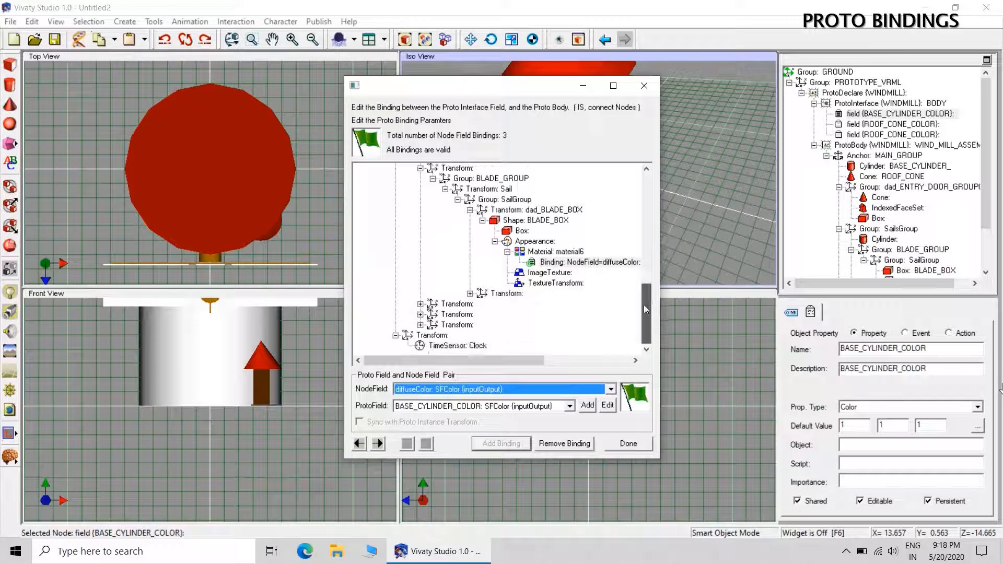
left_click(569, 406)
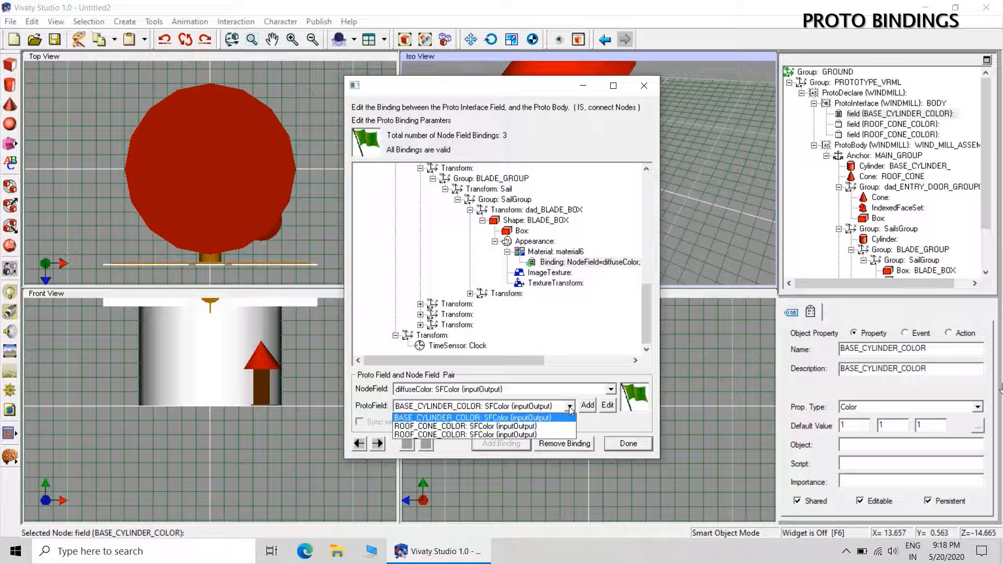
left_click(584, 349)
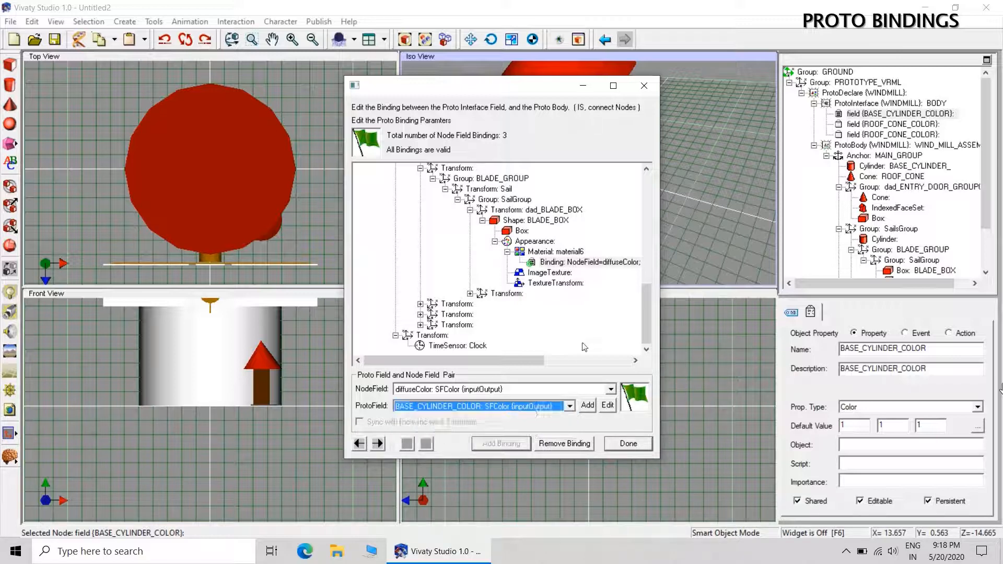
left_click(570, 406)
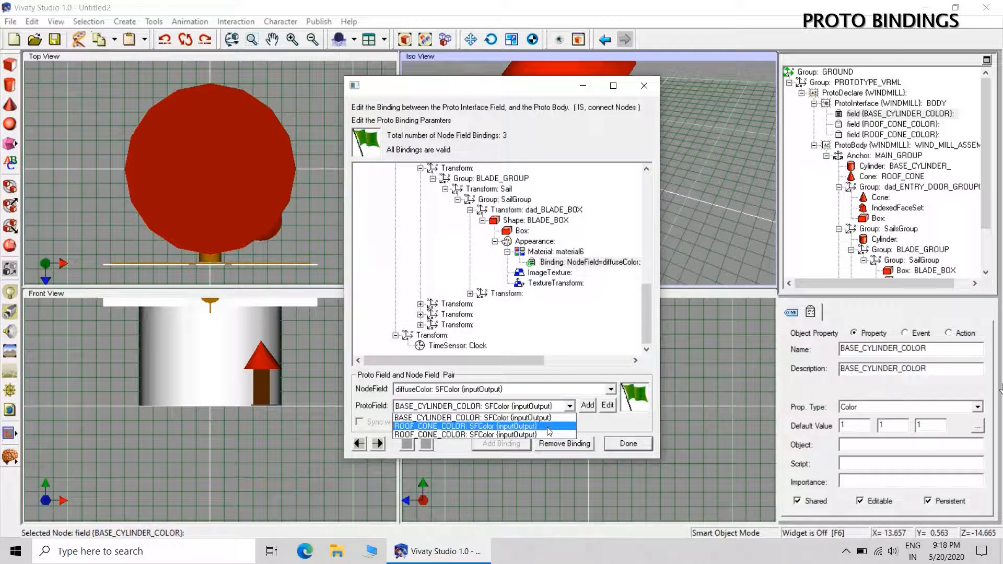
left_click(580, 337)
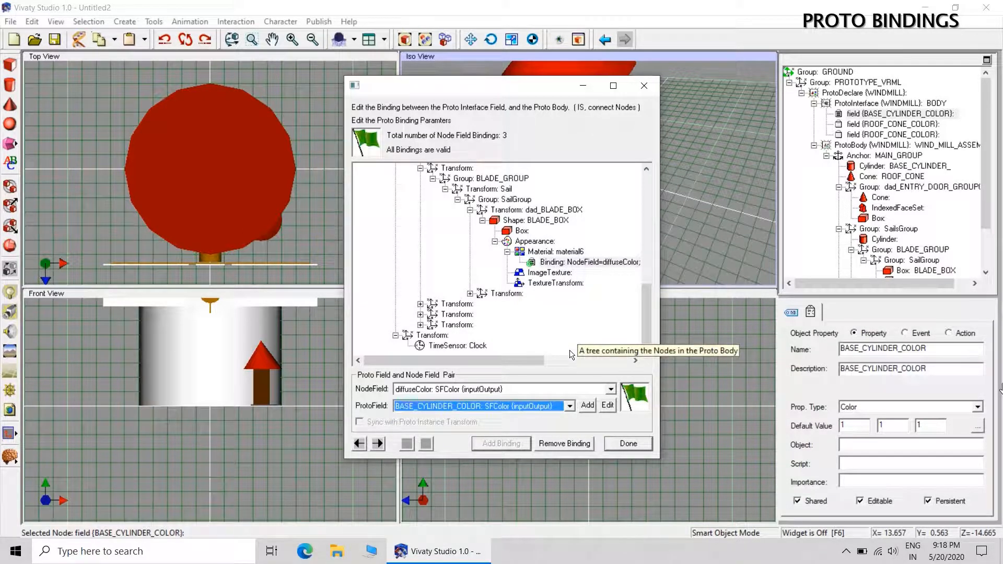
left_click(610, 389)
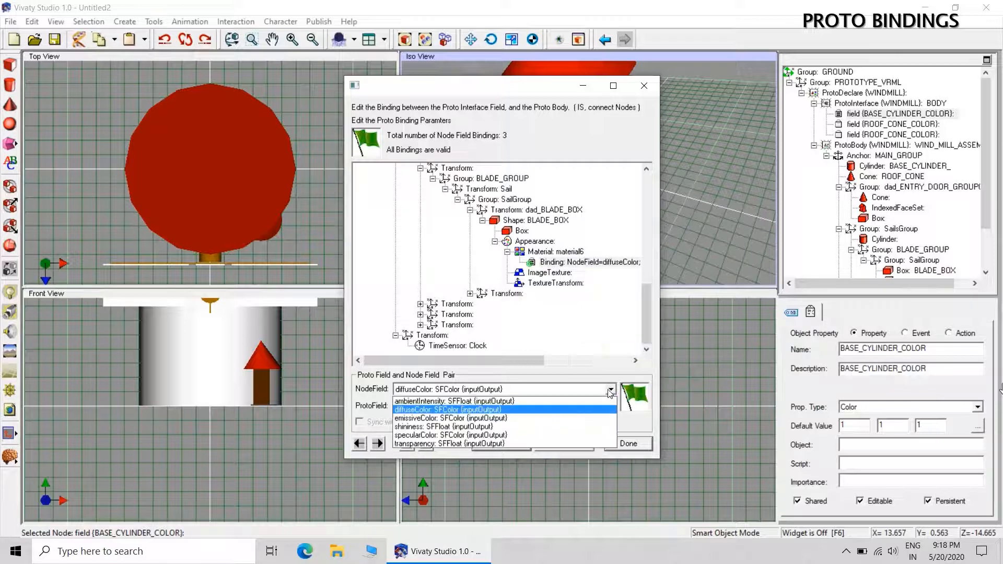
left_click(609, 392)
Set the proto field of the BLADE_BOX material6 binding to the second of the two ROOF_CONE_COLOR fields.
left_click(569, 407)
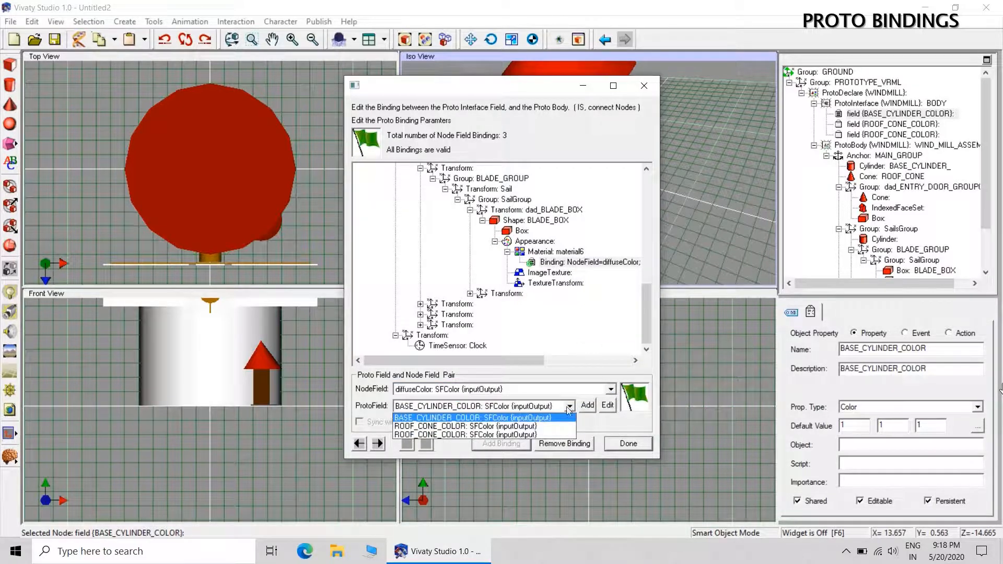
left_click(562, 428)
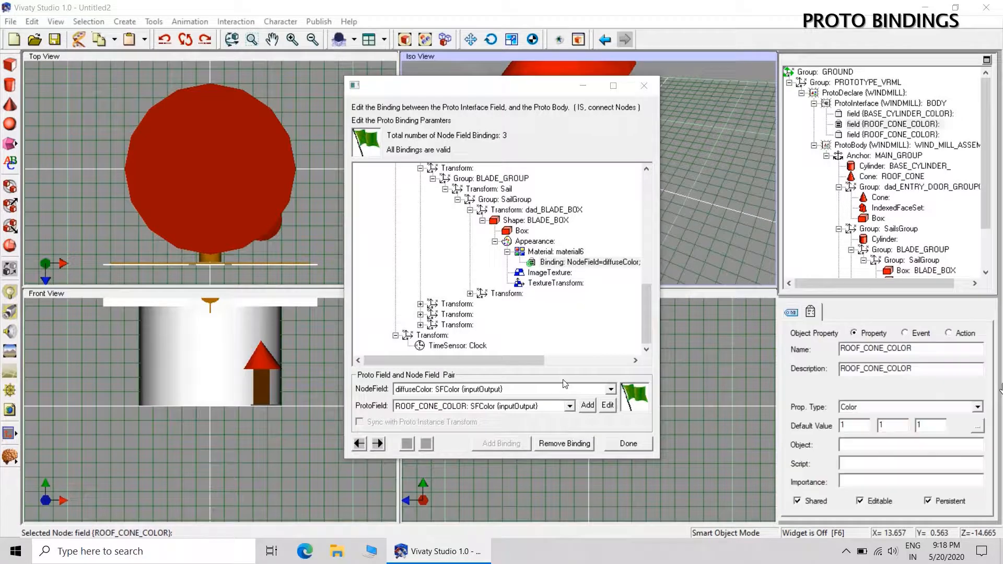
left_click(447, 273)
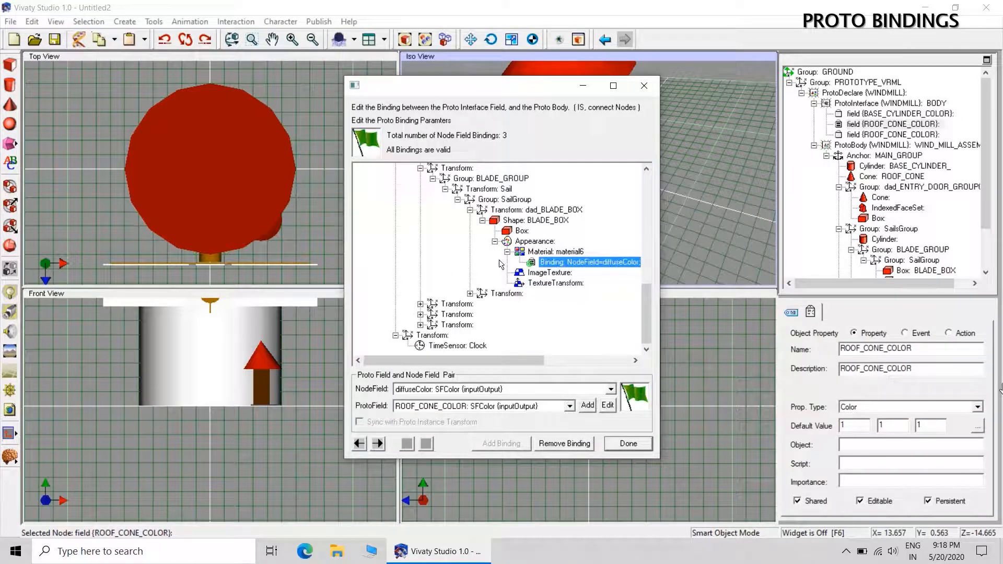
left_click(569, 409)
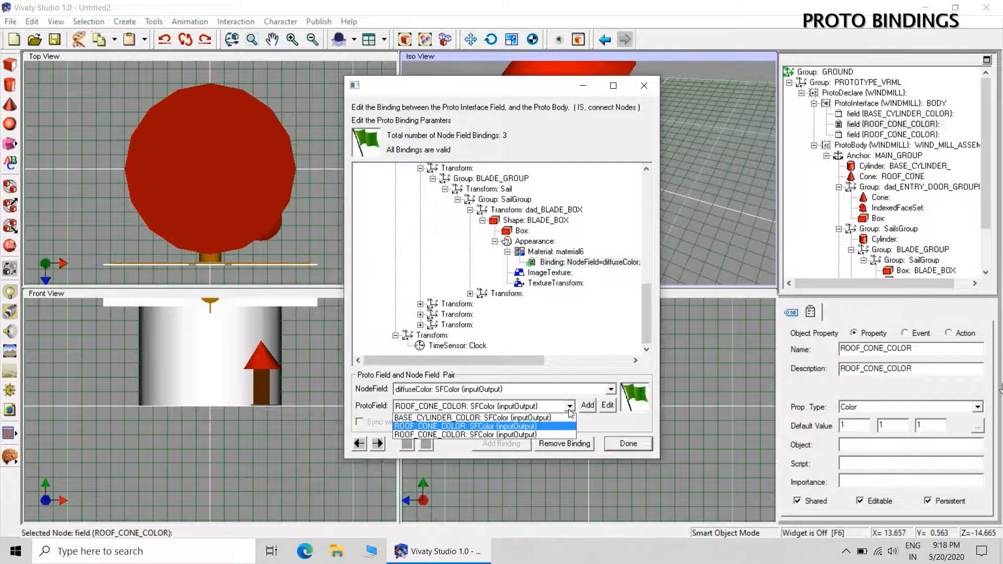
left_click(541, 434)
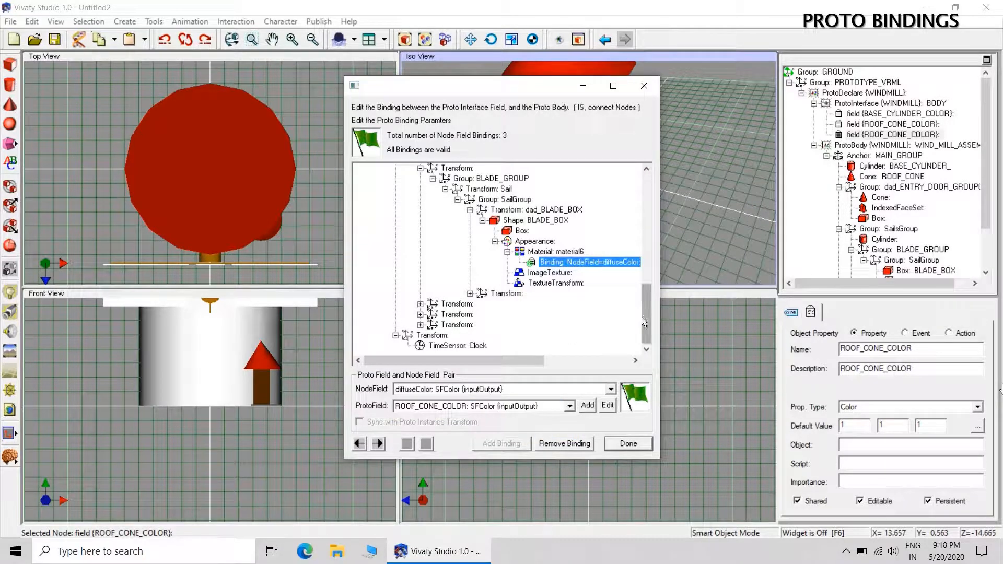
Set the proto field of the ROOF_CONE material2 diffuseColor binding to the first of the two ROOF_CONE_COLOR fields.
left_click_drag(647, 302, 661, 218)
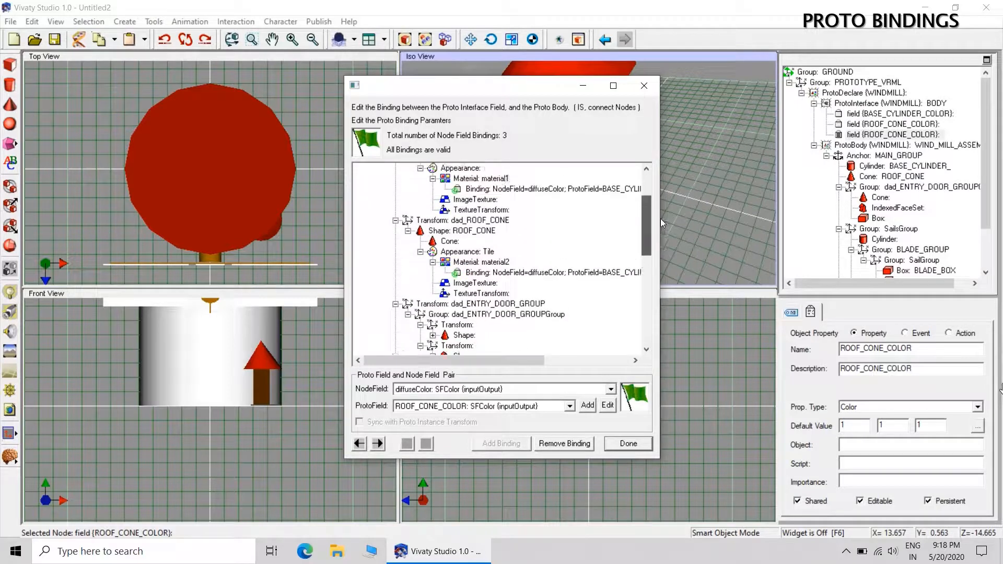
left_click(543, 273)
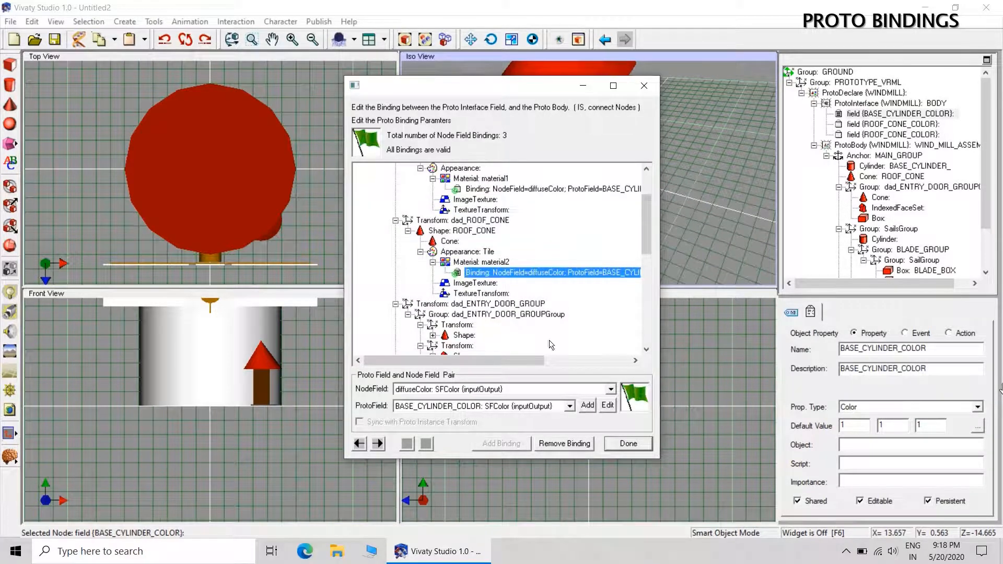
left_click(571, 408)
left_click(571, 407)
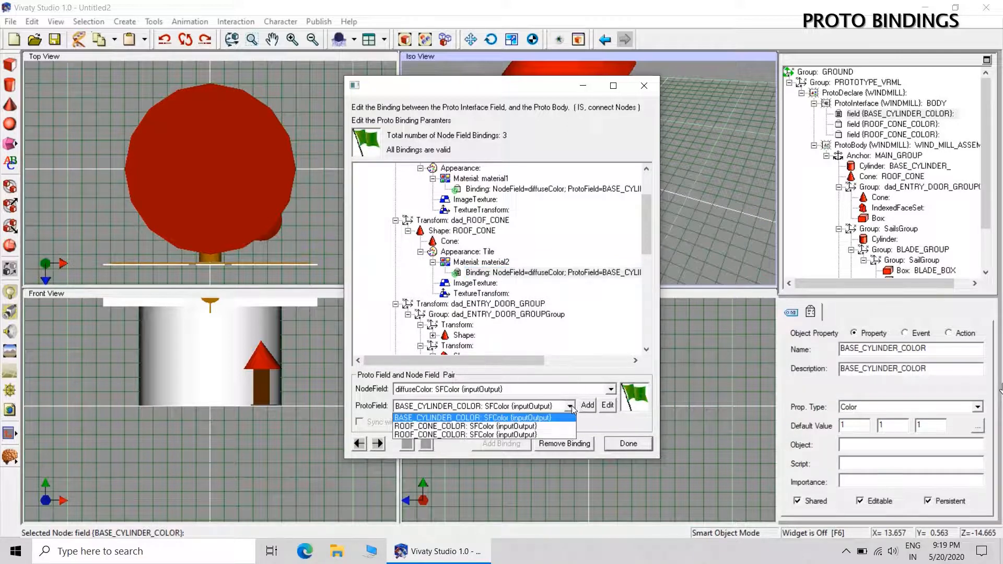
left_click(546, 431)
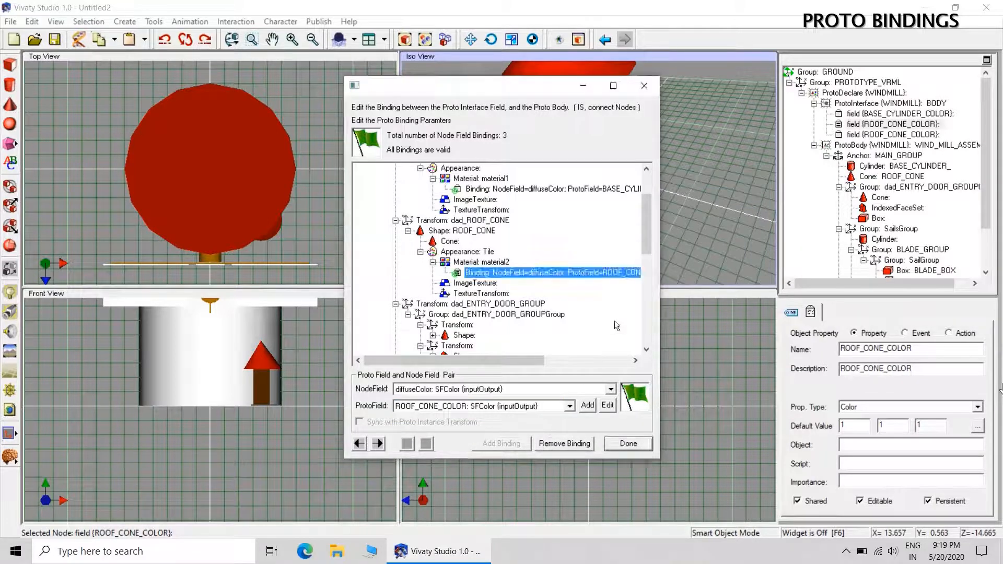
left_click_drag(644, 235, 641, 306)
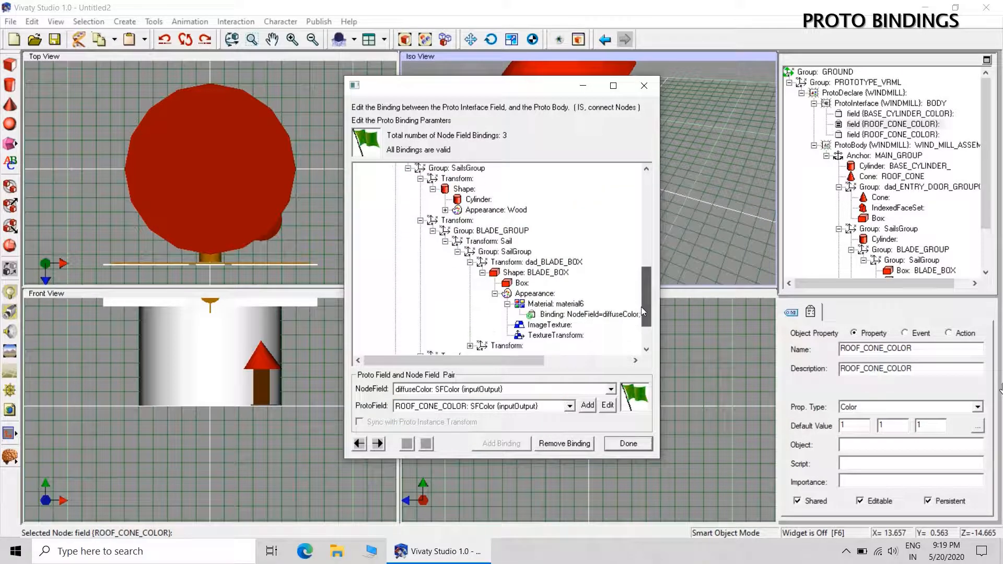
left_click(593, 315)
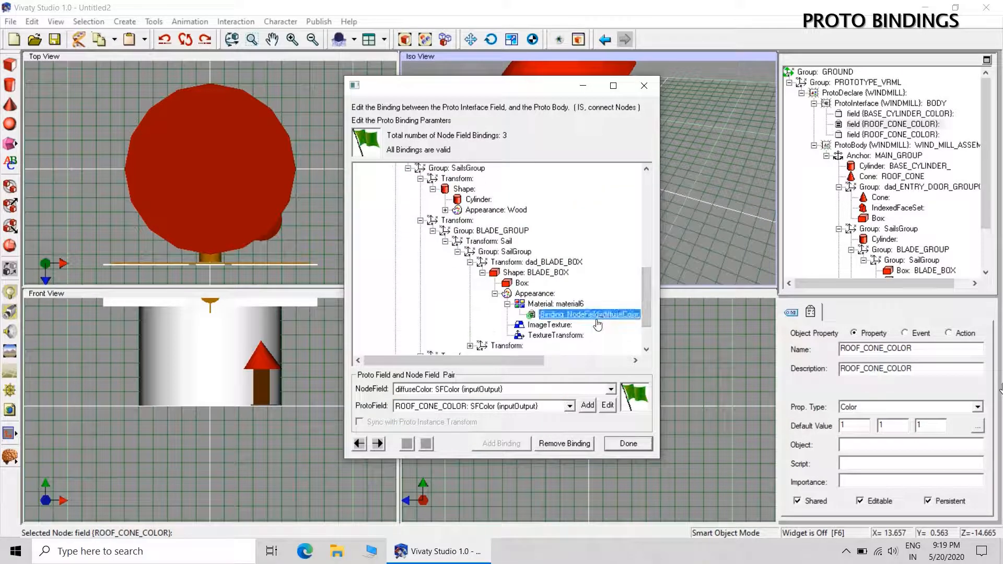
left_click(607, 406)
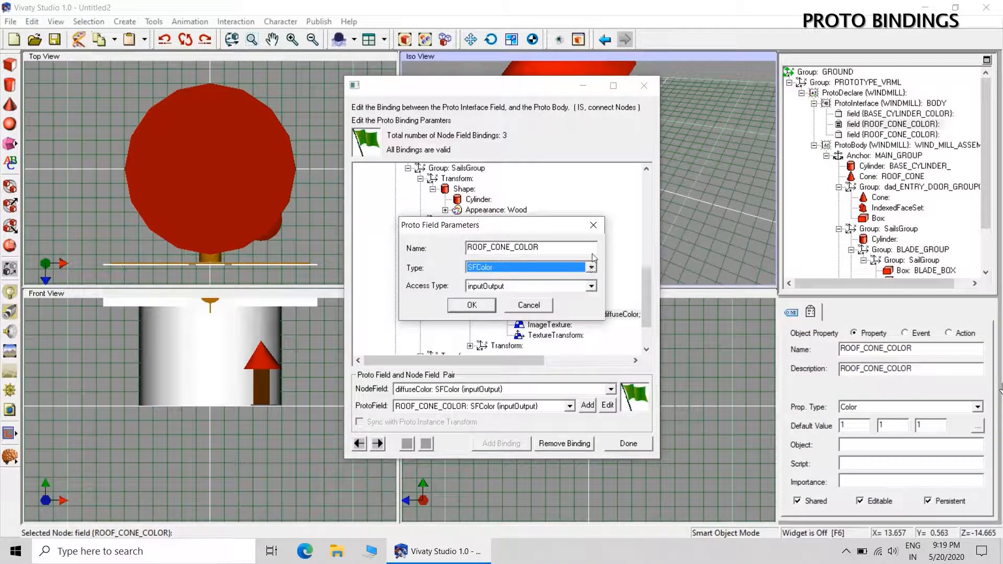
left_click(594, 225)
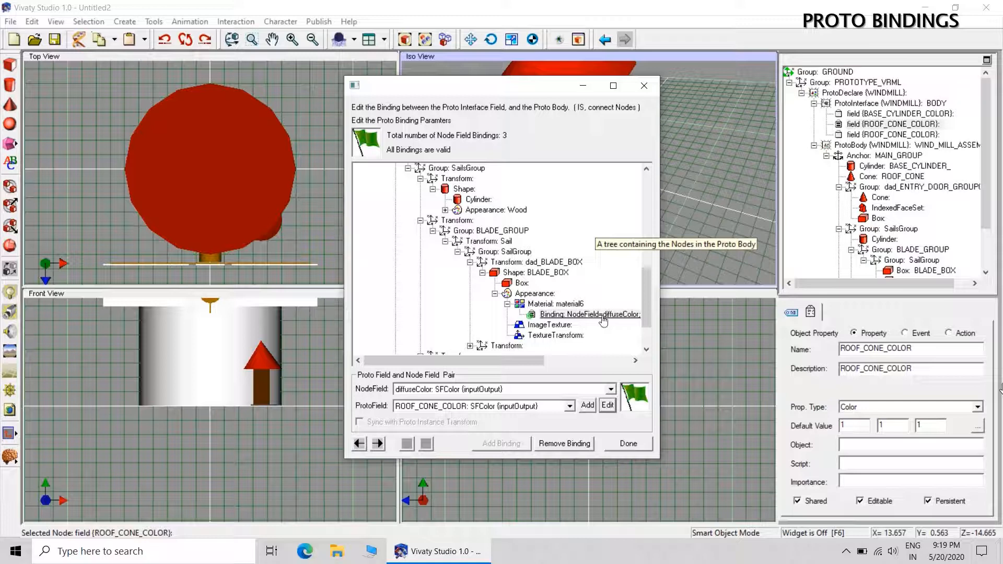
left_click(611, 390)
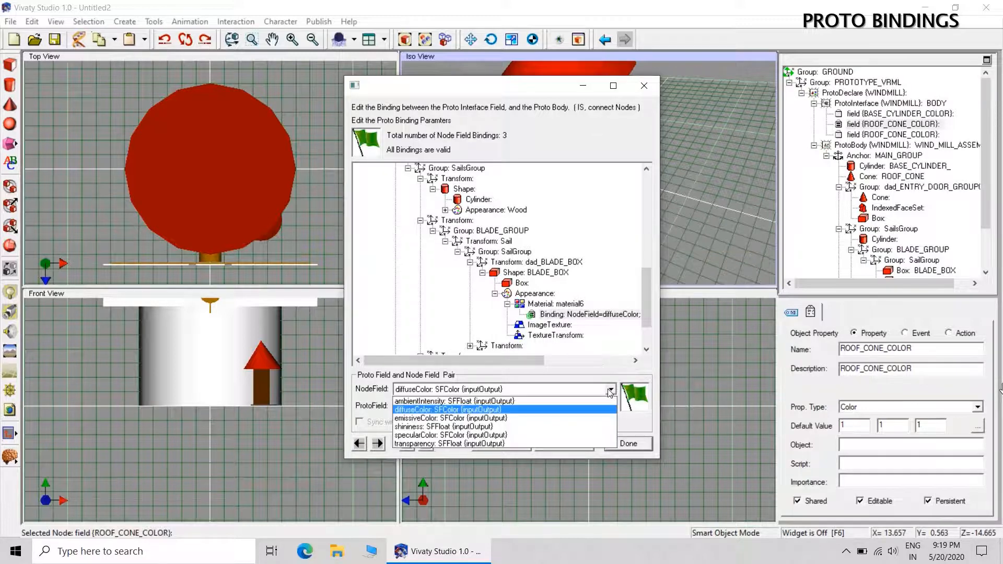
left_click(611, 389)
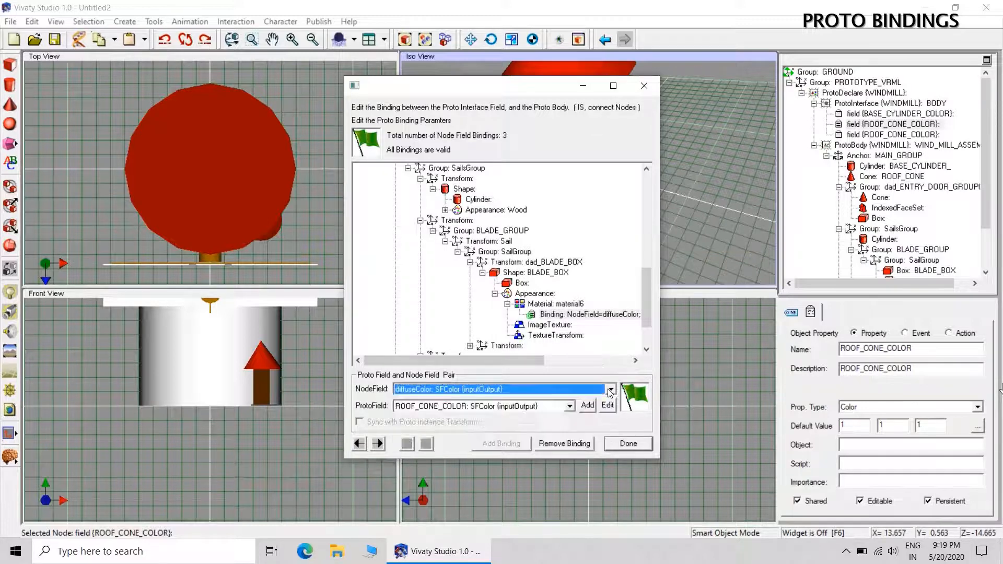
Rename the proto field bound to the BLADE_BOX material6 diffuseColor to BOX_BLADE_COLOR.
left_click(596, 317)
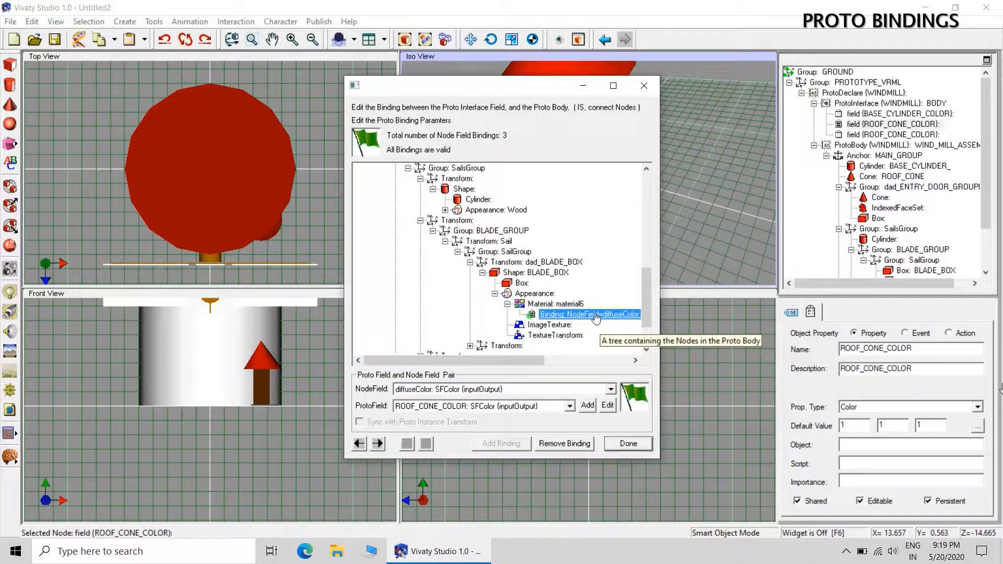
left_click(608, 406)
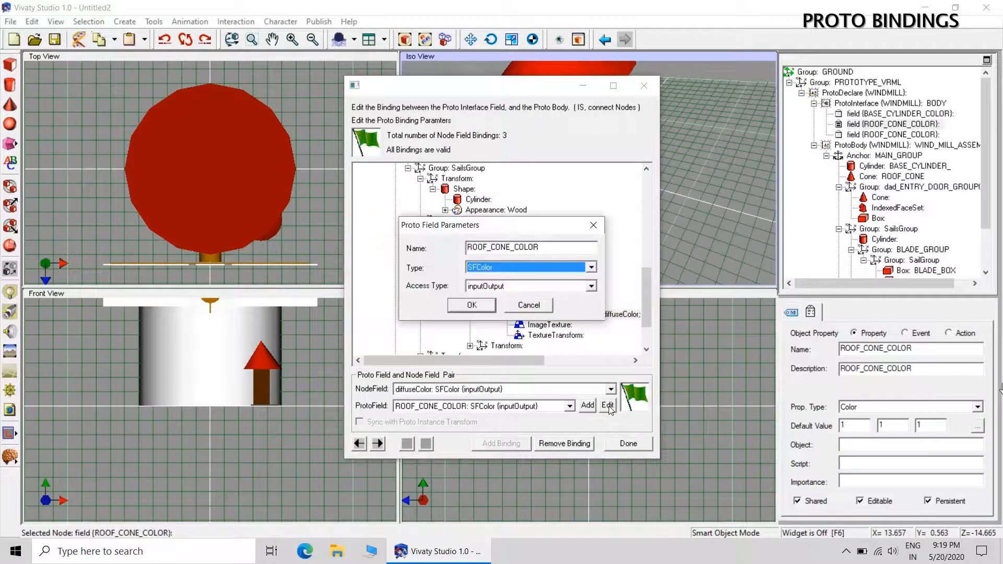
left_click(551, 245)
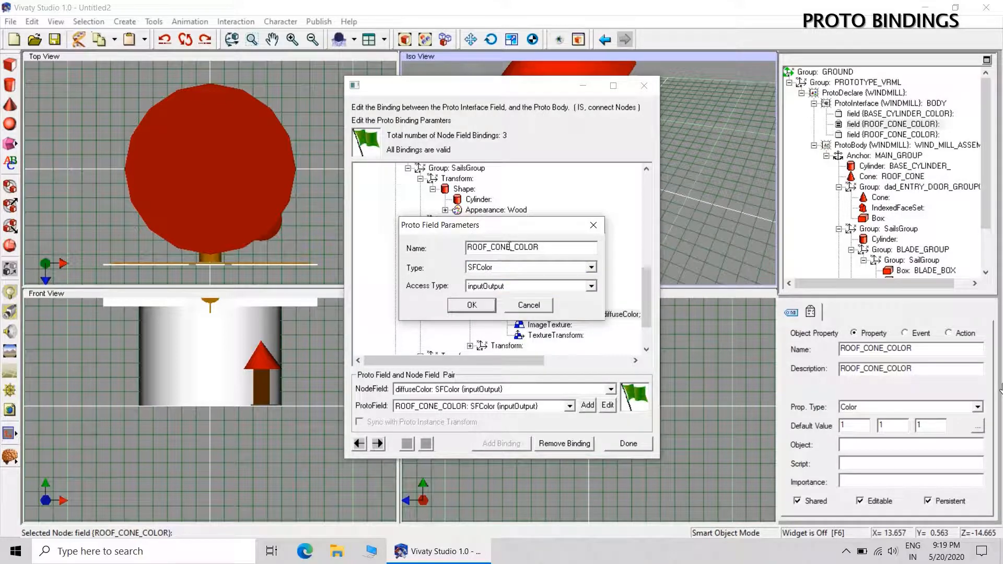
left_click_drag(525, 234, 403, 234)
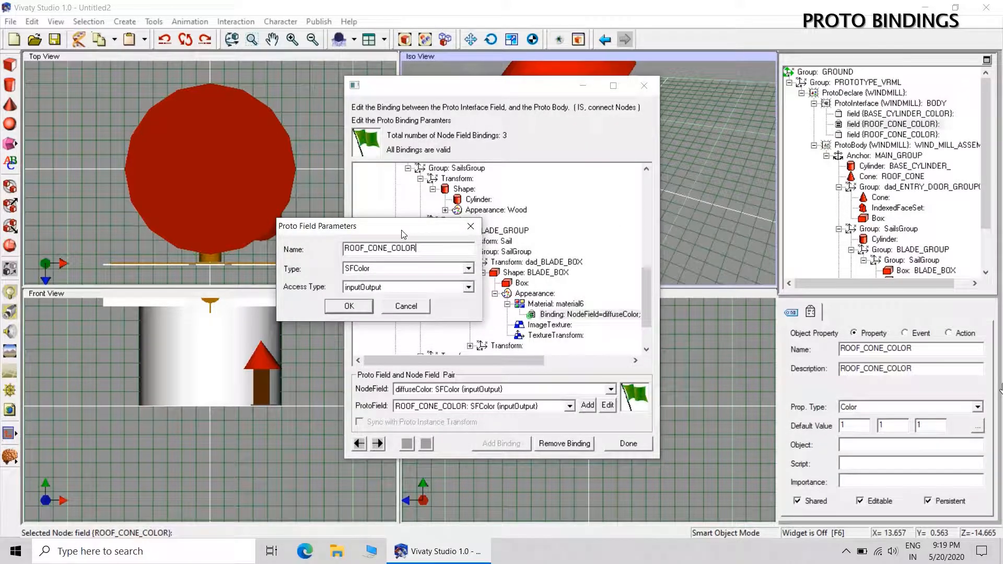
left_click_drag(404, 235, 380, 247)
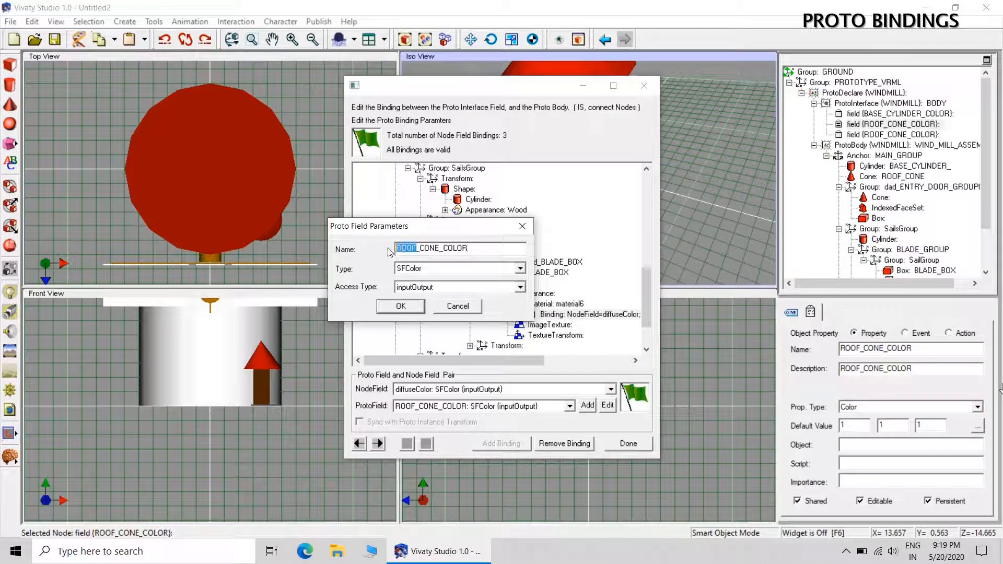
type("BOX")
left_click_drag(433, 244, 419, 244)
type("BLADE")
left_click(408, 305)
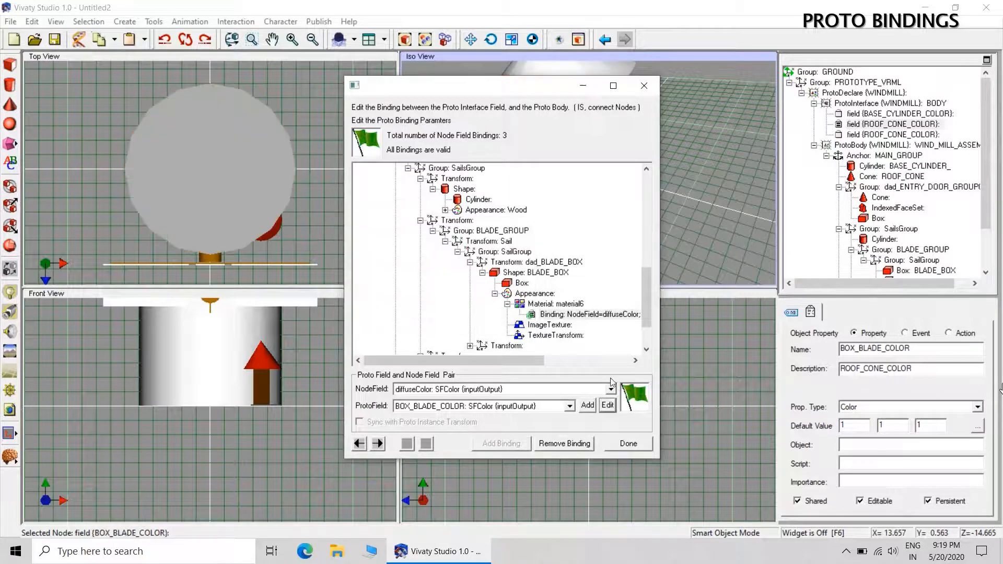
Check which proto fields are assigned to the BLADE_BOX material6 and BASE_CYLINDER_ material1 bindings.
left_click(569, 409)
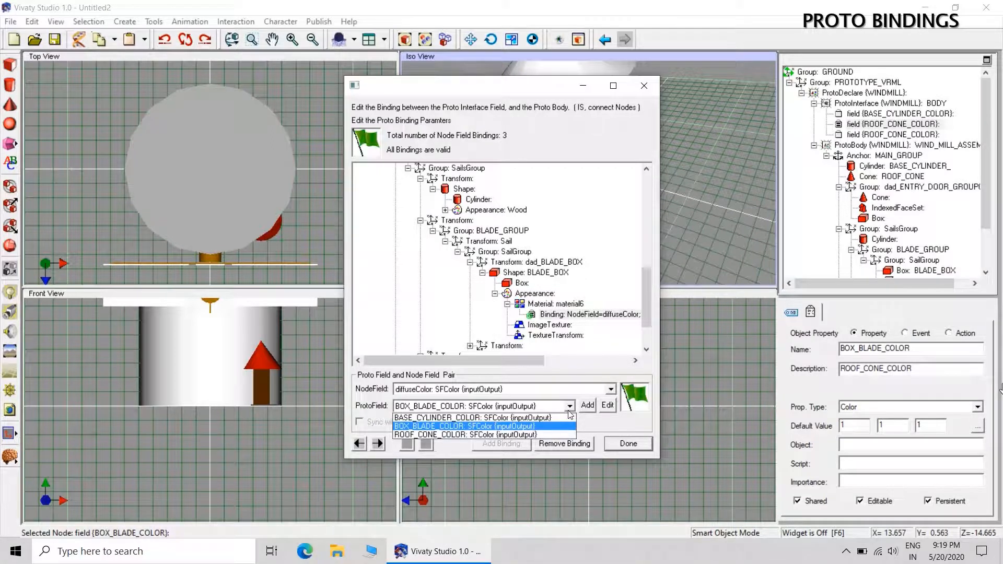
left_click(569, 411)
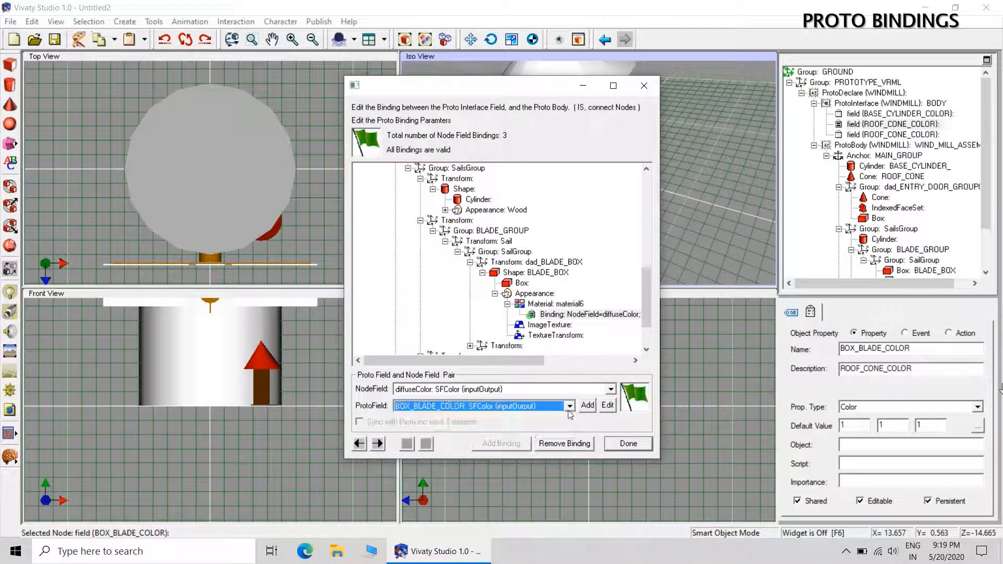
scroll(646, 300, "down", 2)
left_click(625, 346)
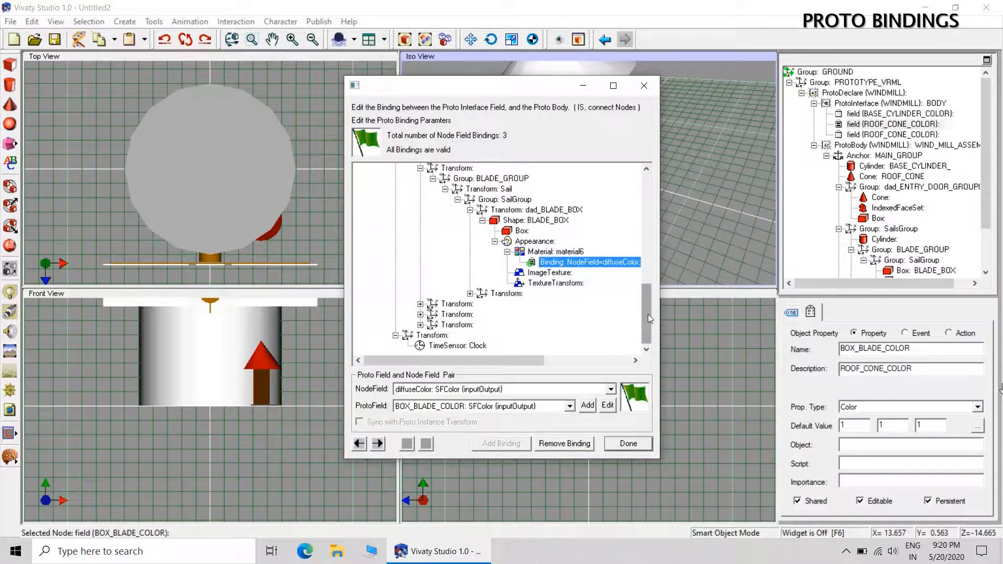
left_click_drag(648, 314, 653, 199)
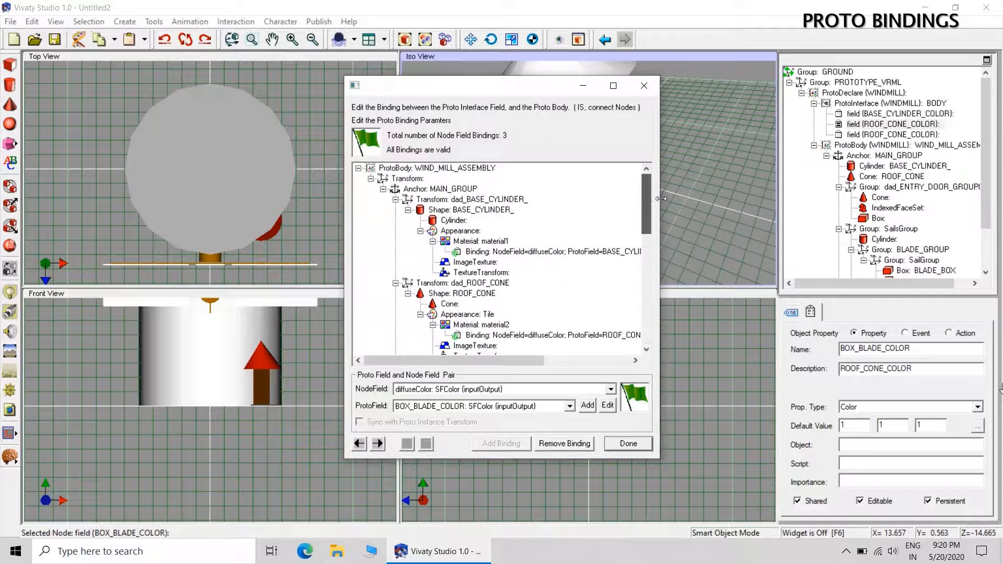
left_click(575, 260)
left_click(570, 408)
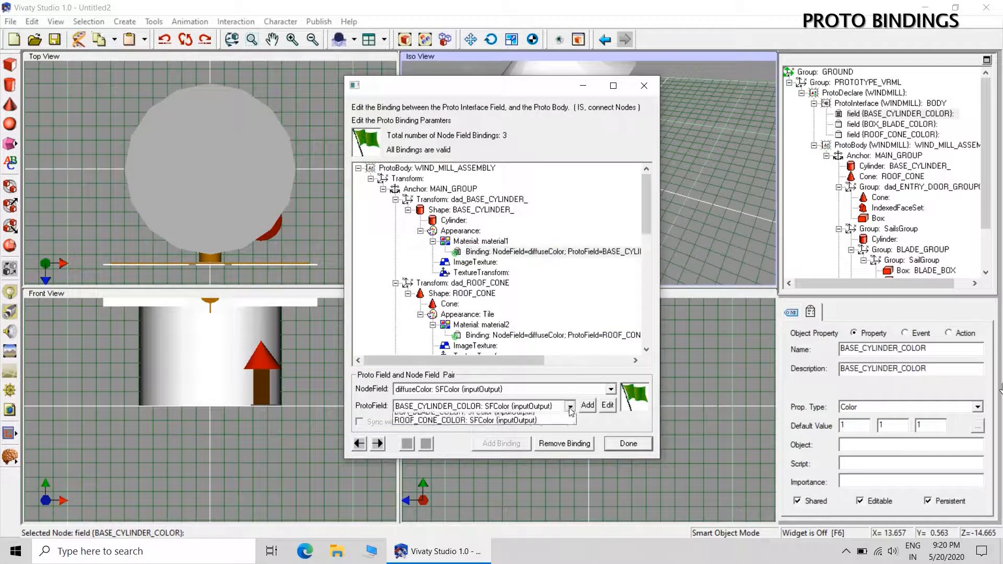
left_click(570, 408)
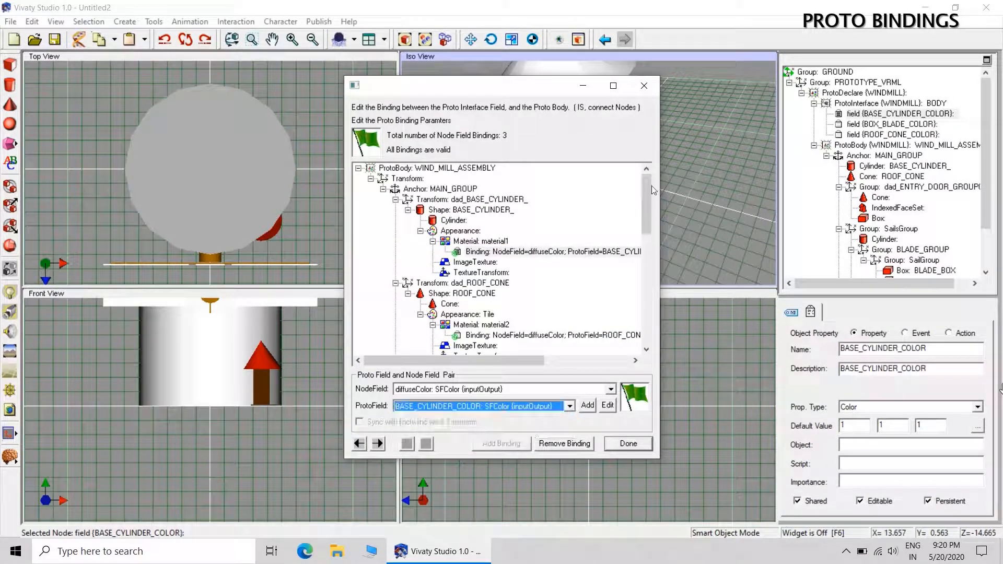
Check the proto field assigned to the ROOF_CONE material2 binding and recheck the BLADE_BOX material6 binding.
left_click_drag(646, 183, 645, 199)
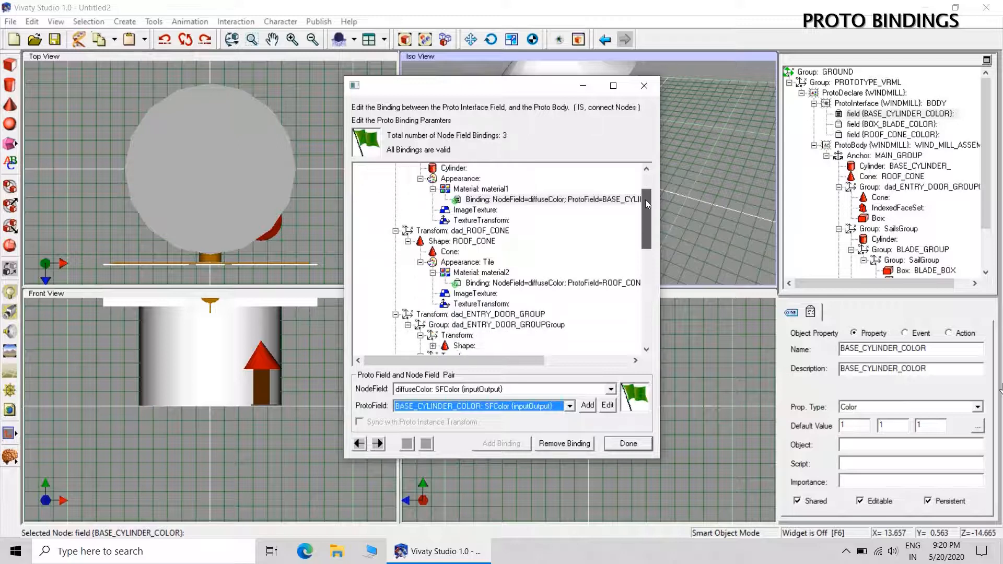
left_click(572, 285)
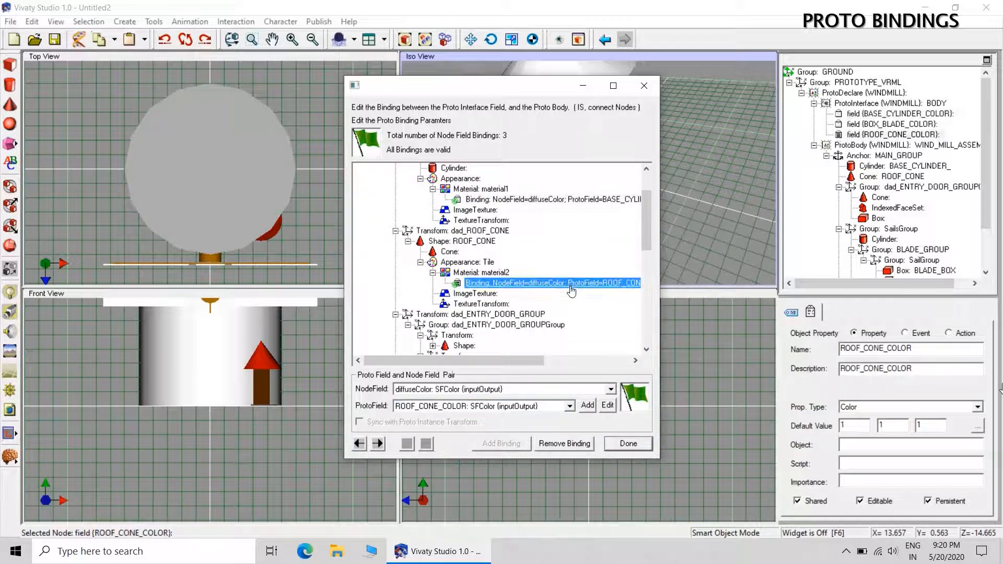
left_click(569, 407)
left_click(572, 408)
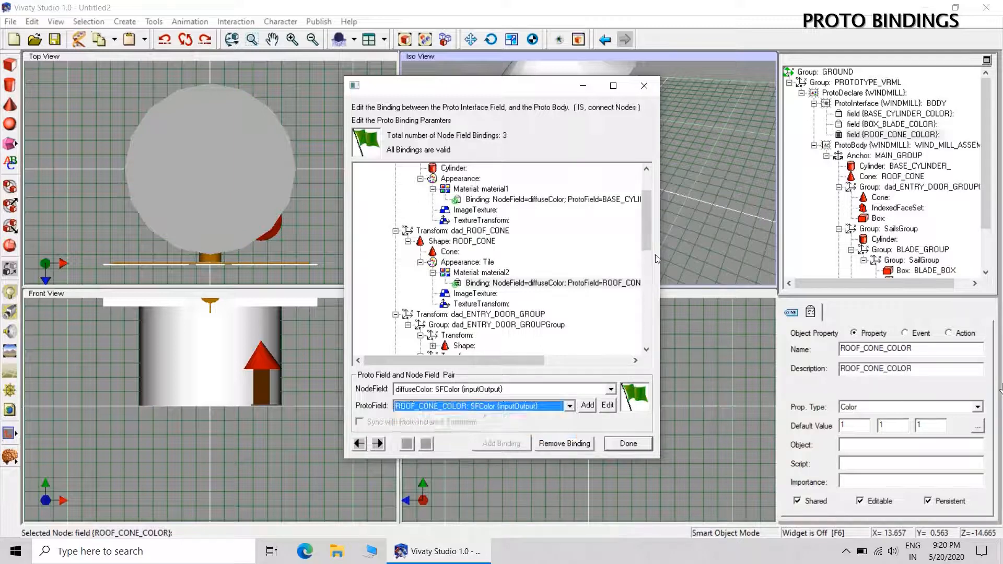
left_click_drag(648, 233, 644, 269)
scroll(645, 269, "down", 3)
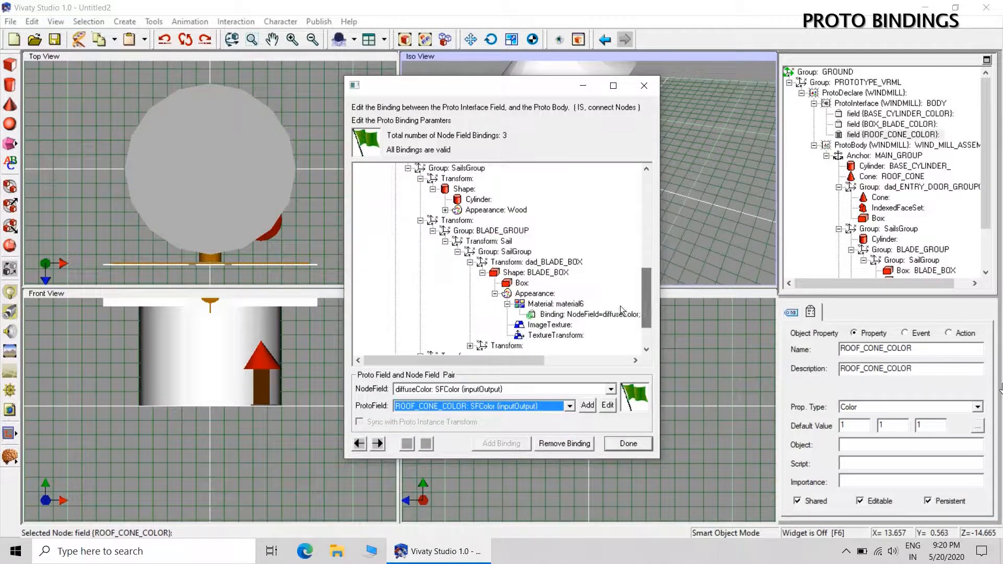
left_click(583, 316)
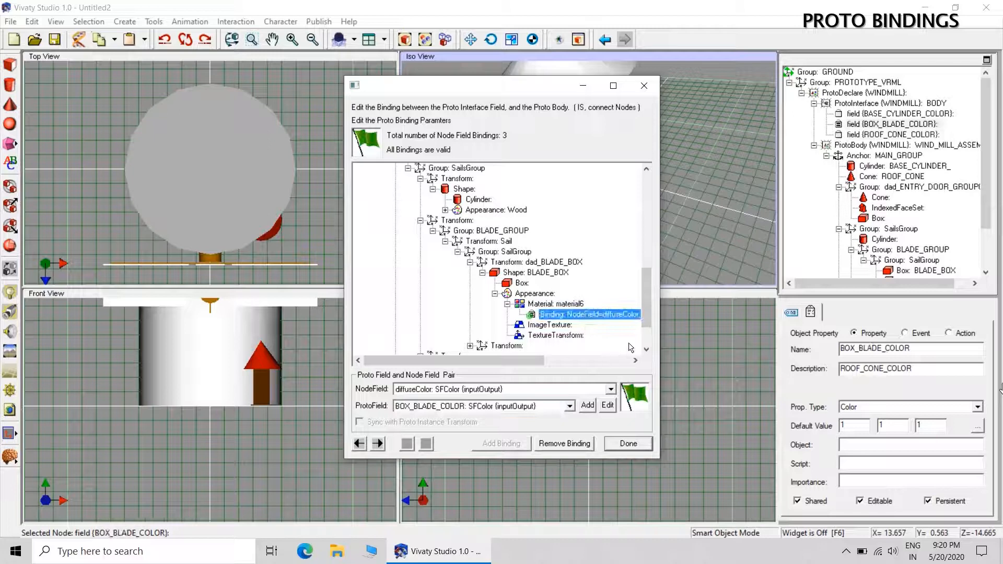
scroll(647, 284, "down", 2)
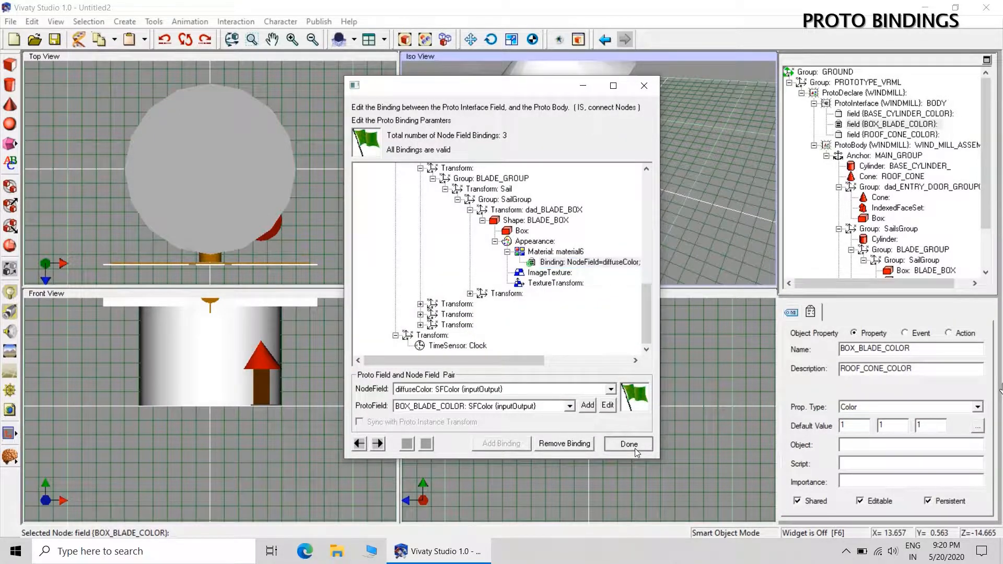
Finish editing the WINDMILL proto bindings and clear the selection in the Iso View.
left_click(629, 444)
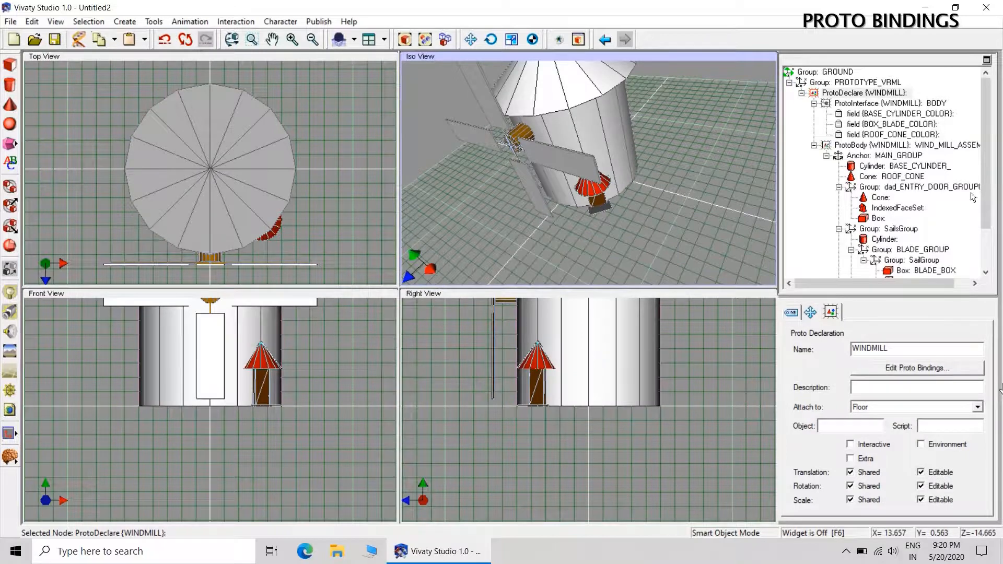
scroll(987, 162, "down", 1)
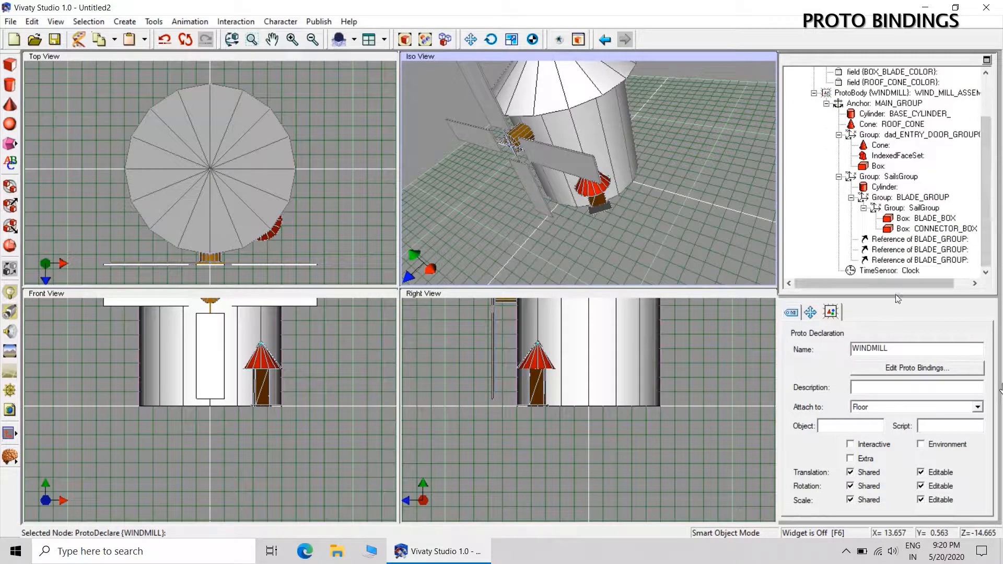
scroll(987, 191, "up", 2)
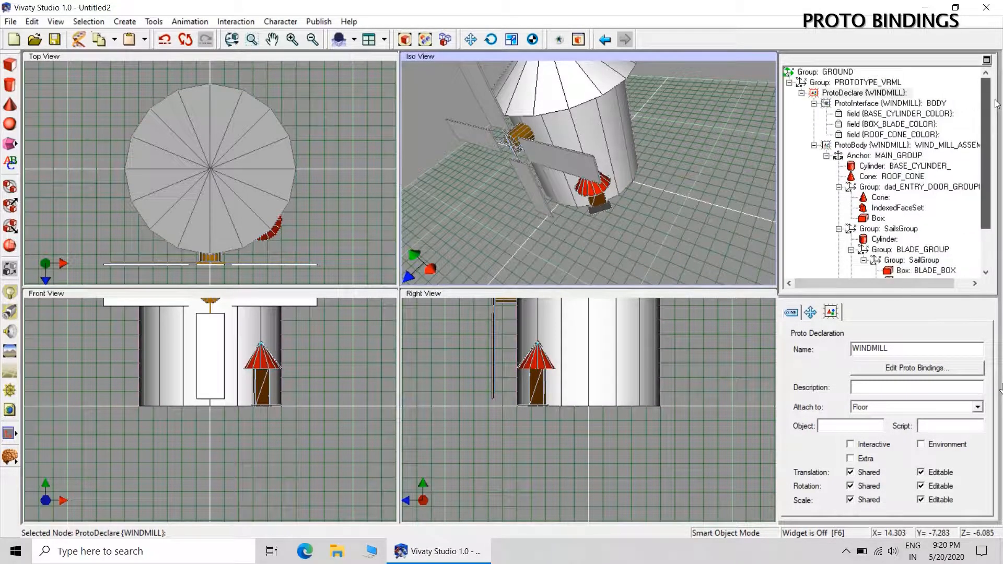
left_click(667, 243)
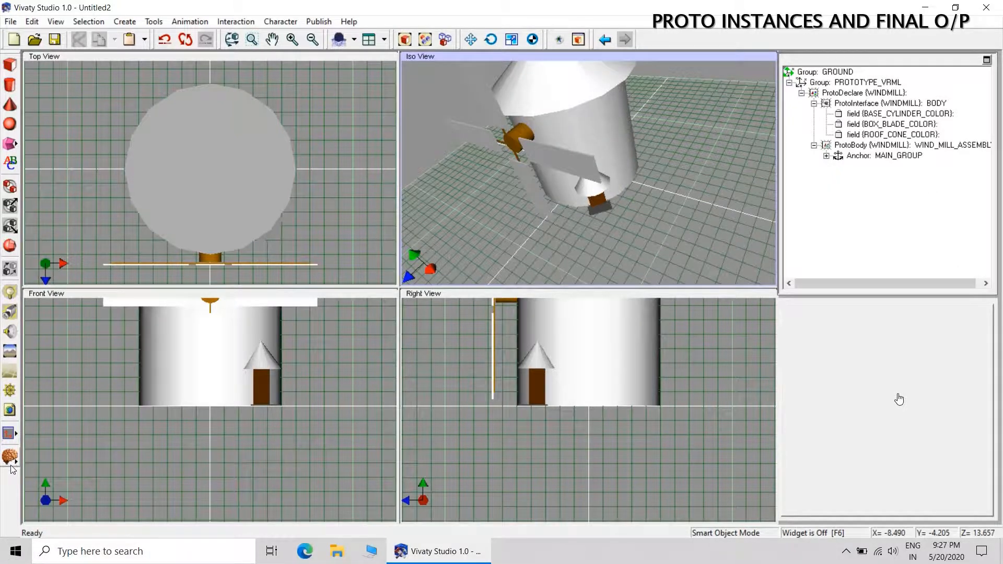
Create a ProtoInstance node and place it on the grid in the Iso View beside the windmill.
left_click(10, 461)
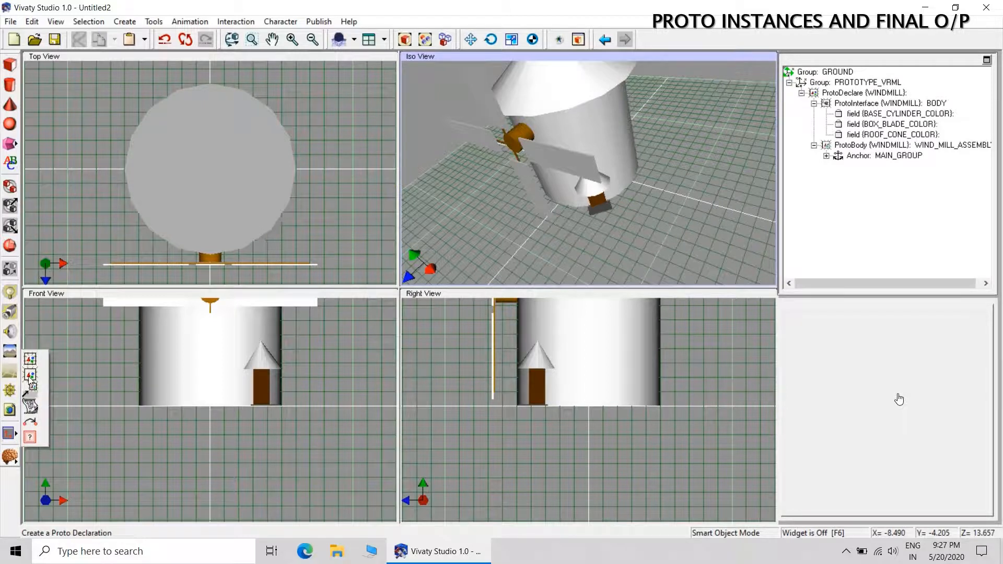
left_click(29, 363)
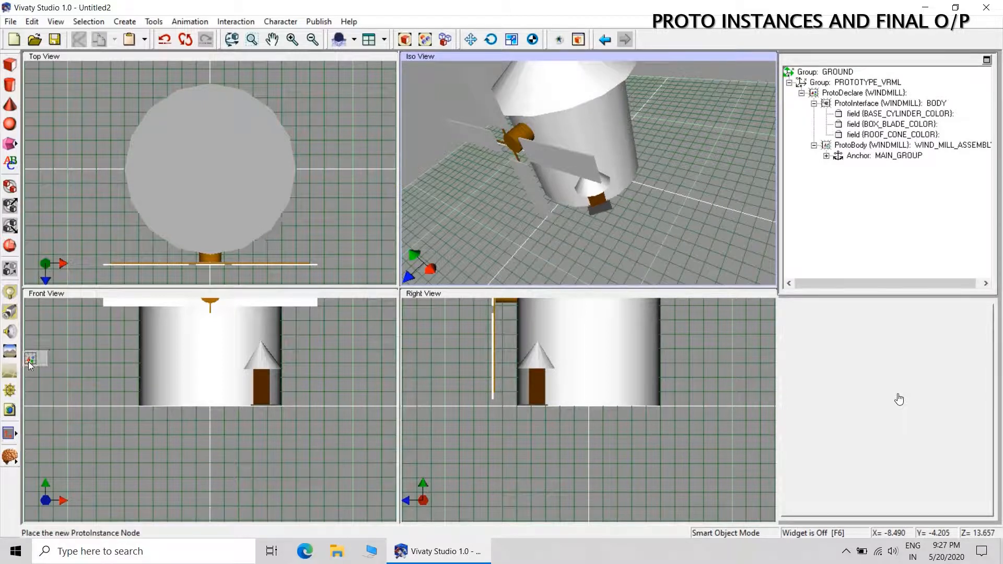
left_click(694, 234)
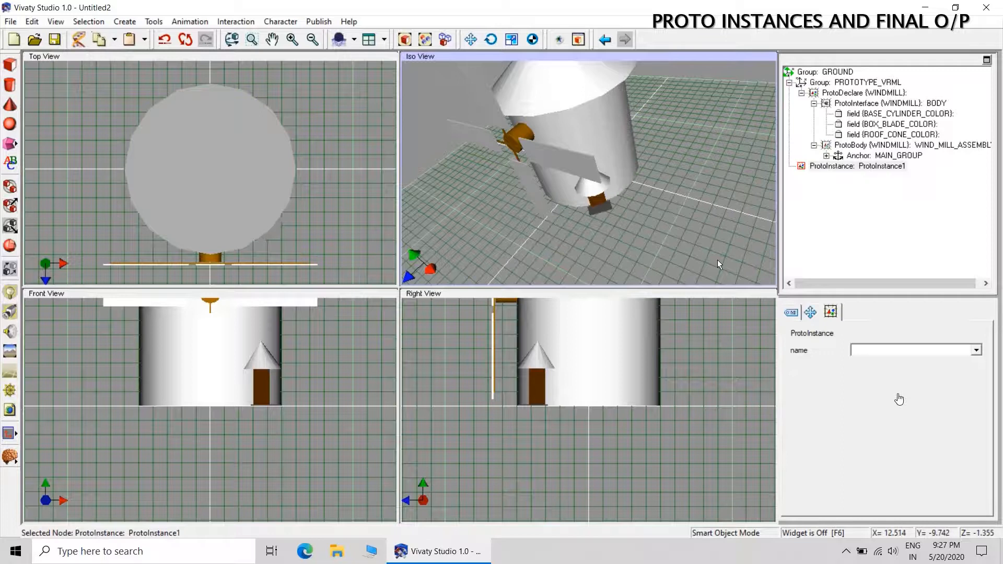
Move the ProtoInstance node into the PROTOTYPE_VRML group and set its proto name to WINDMILL.
left_click_drag(830, 168, 841, 82)
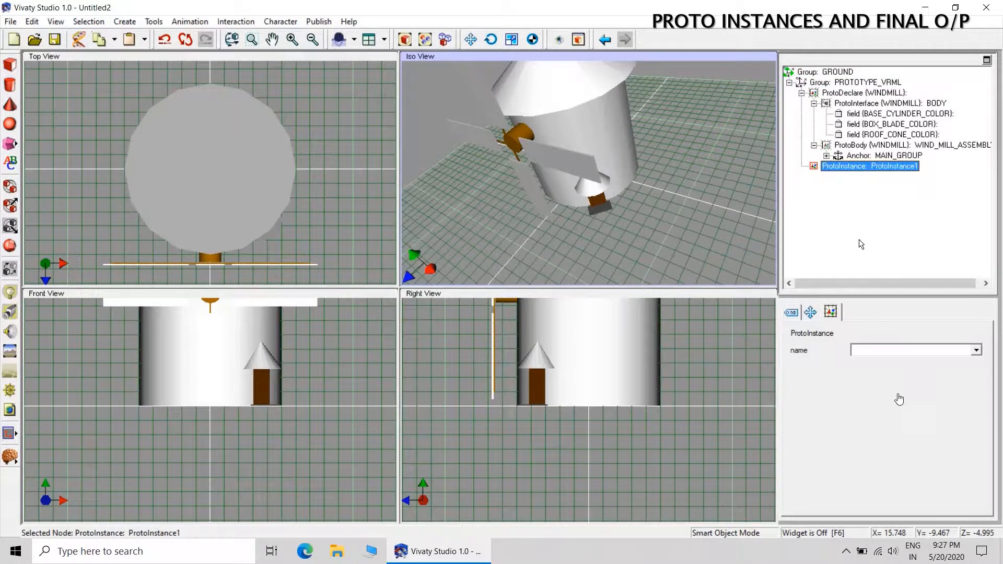
left_click(909, 353)
left_click(894, 360)
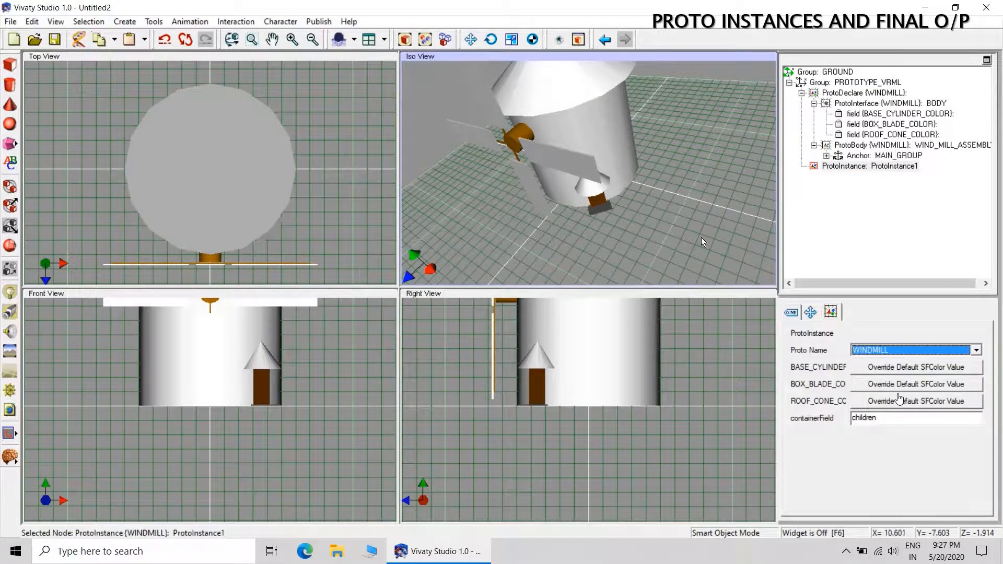
Zero the WINDMILL instance's translation, set its X translation to 20, and fit the instance in the Iso View.
left_click(810, 313)
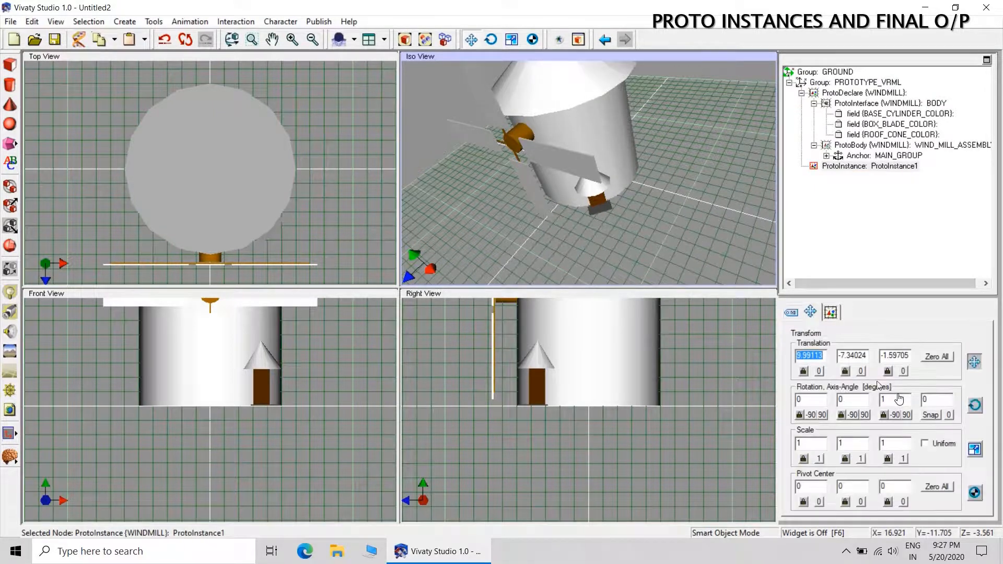
left_click(938, 359)
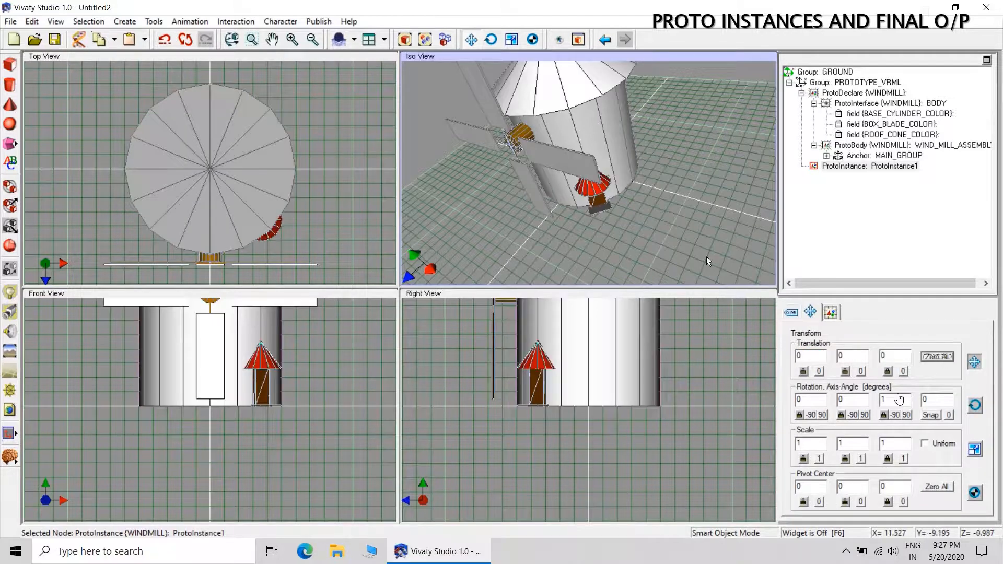
double_click(819, 358)
type("20")
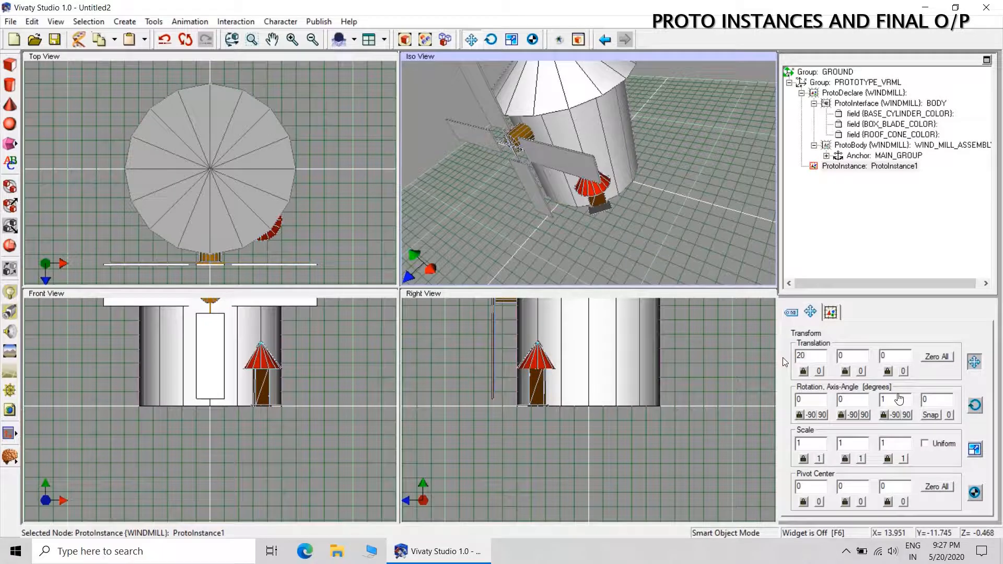
key("Return")
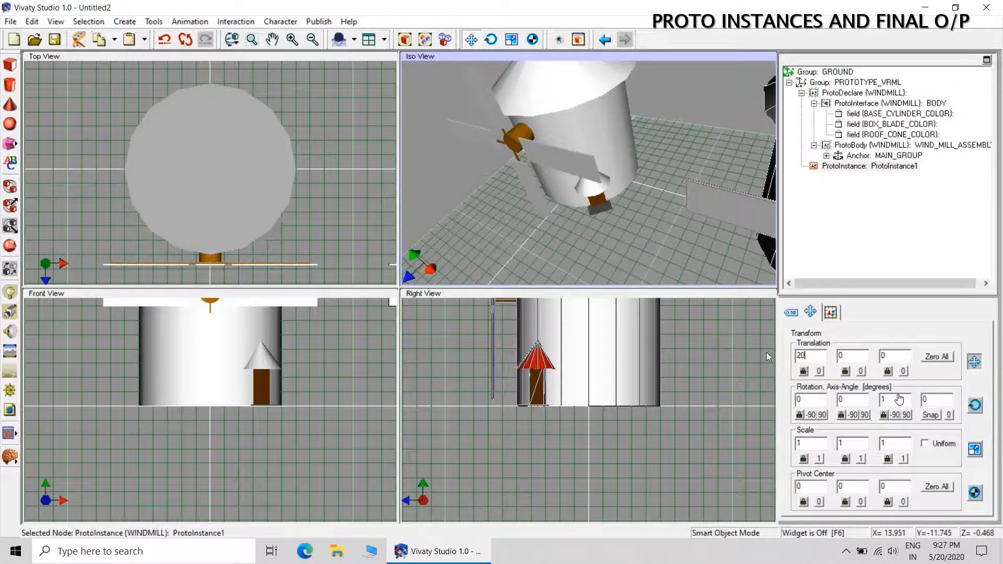
left_click(671, 252)
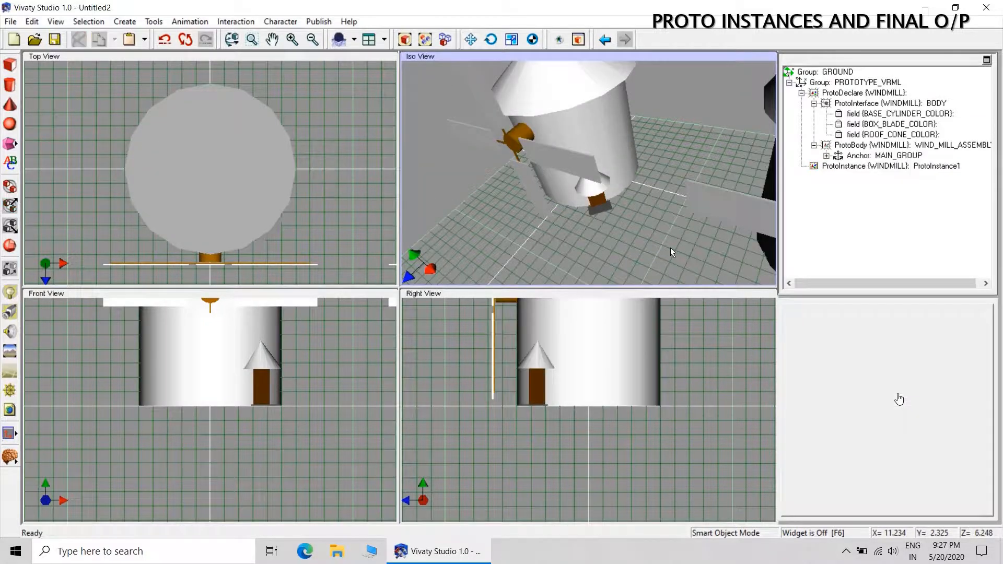
left_click(836, 167)
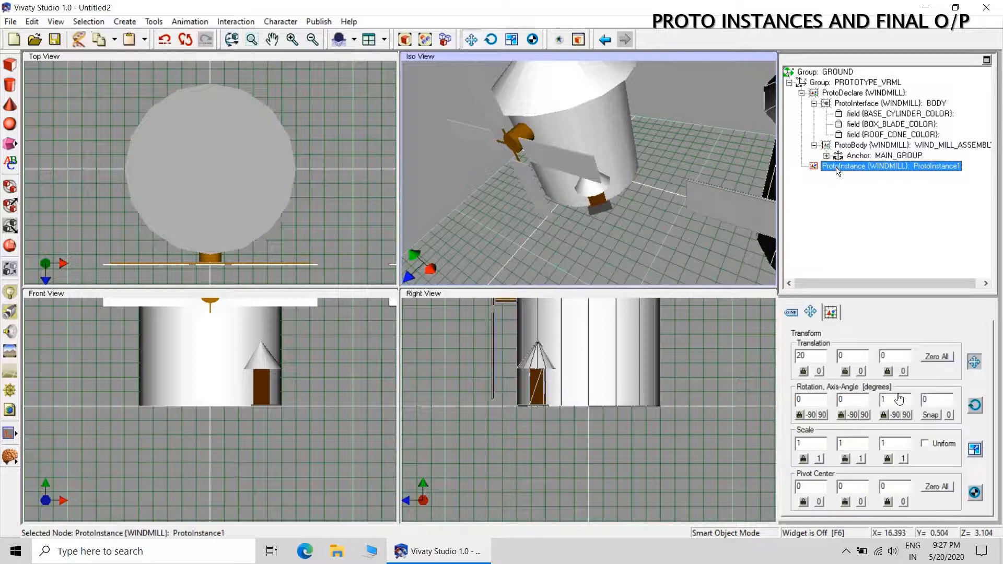
left_click(443, 55)
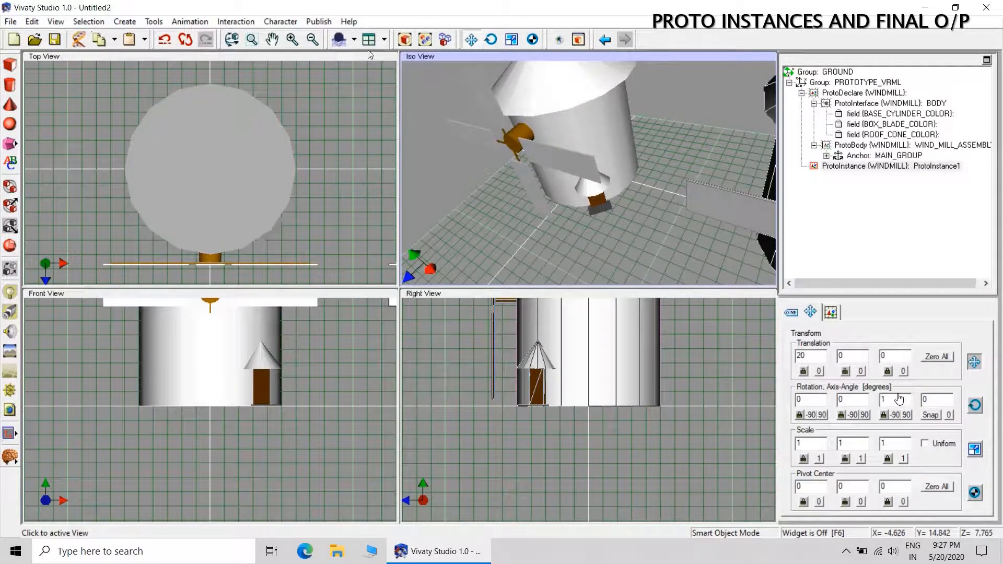
left_click(405, 39)
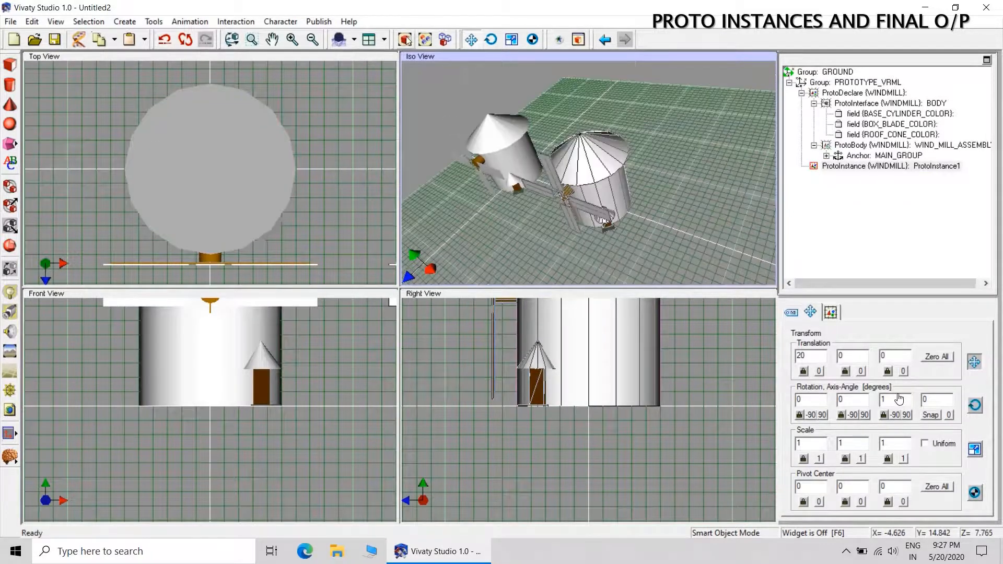
left_click(699, 140)
Override the WINDMILL instance's BASE_CYLINDER_COLOR with pink (red 255, green 0, blue 128).
left_click(842, 167)
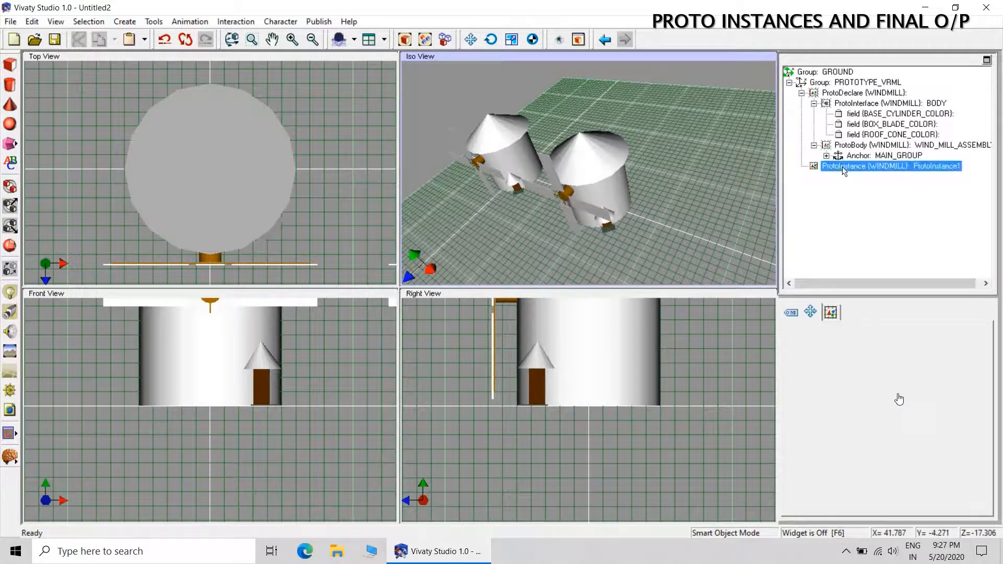
left_click(831, 311)
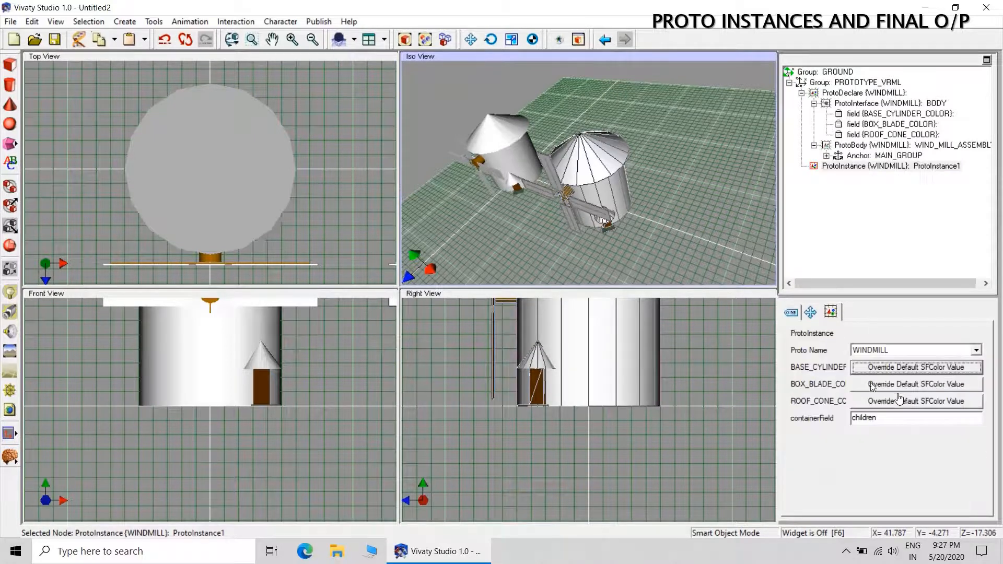
left_click(903, 371)
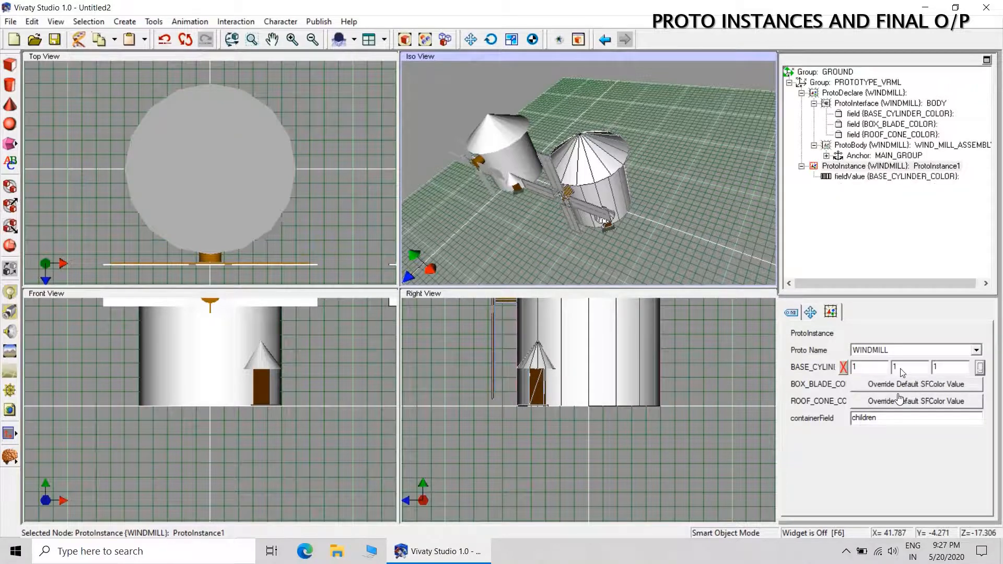
left_click(979, 368)
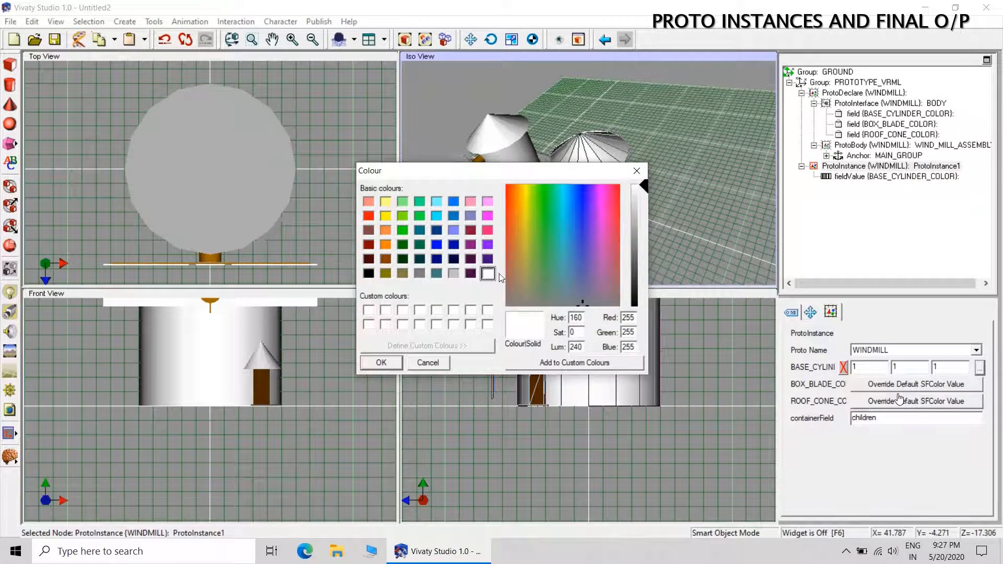
left_click(487, 230)
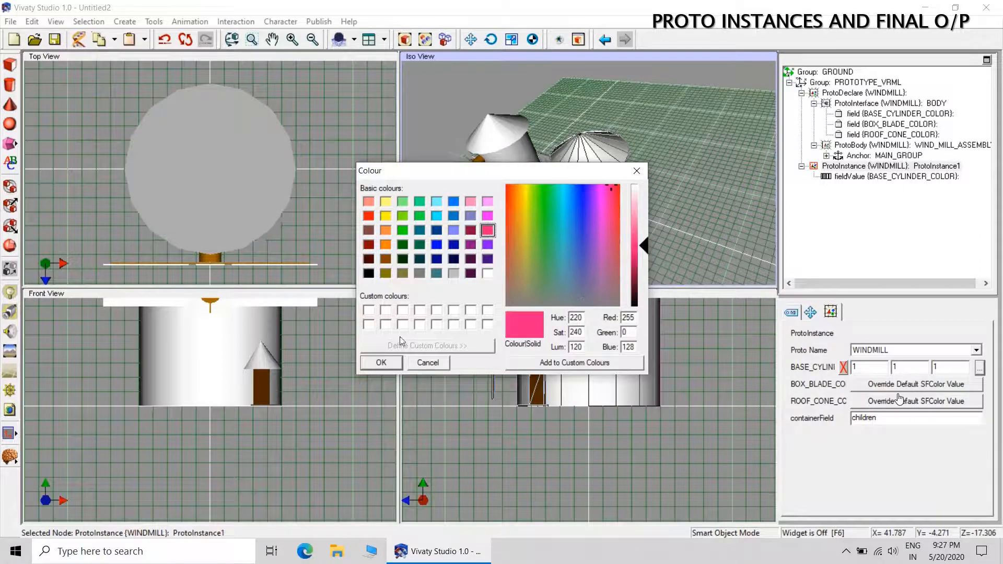
left_click(381, 363)
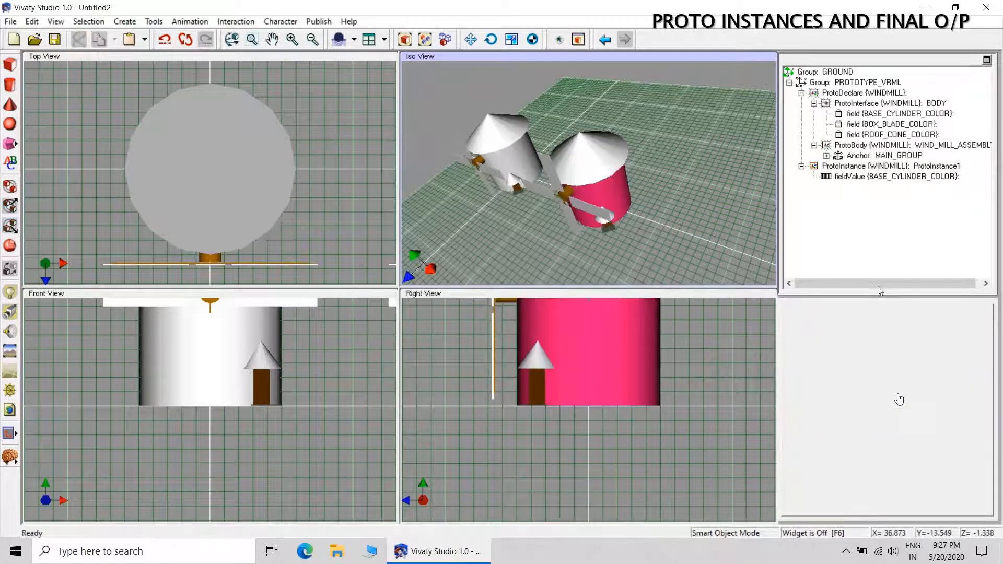
Override the WINDMILL instance's BOX_BLADE_COLOR with lime green (red 128, green 255, blue 0).
left_click(859, 177)
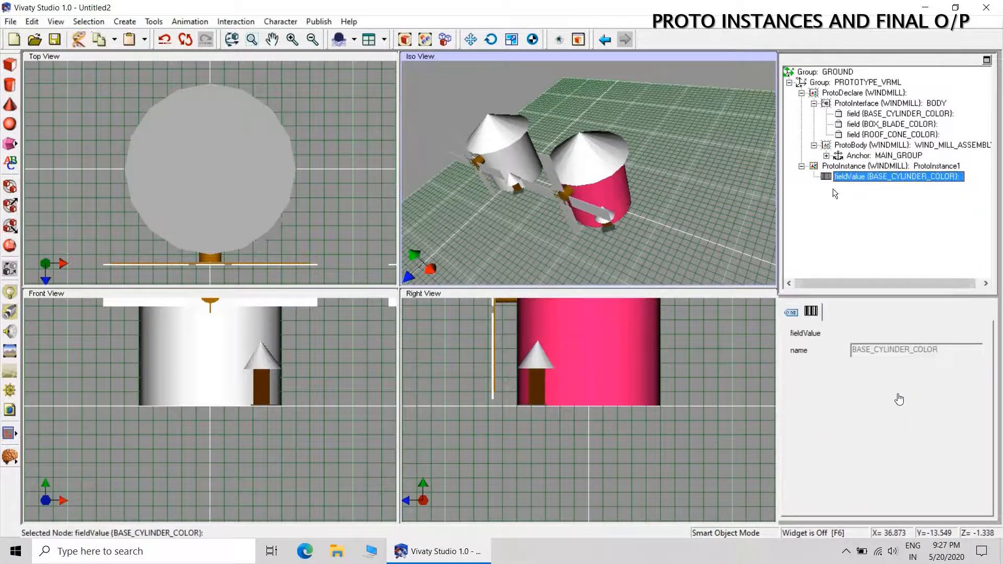
left_click(846, 166)
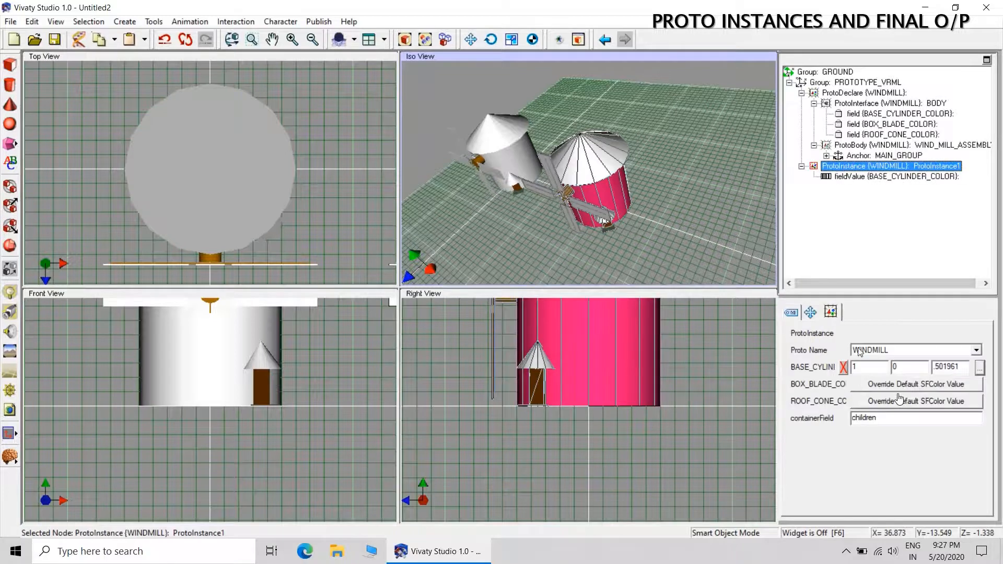
left_click(897, 385)
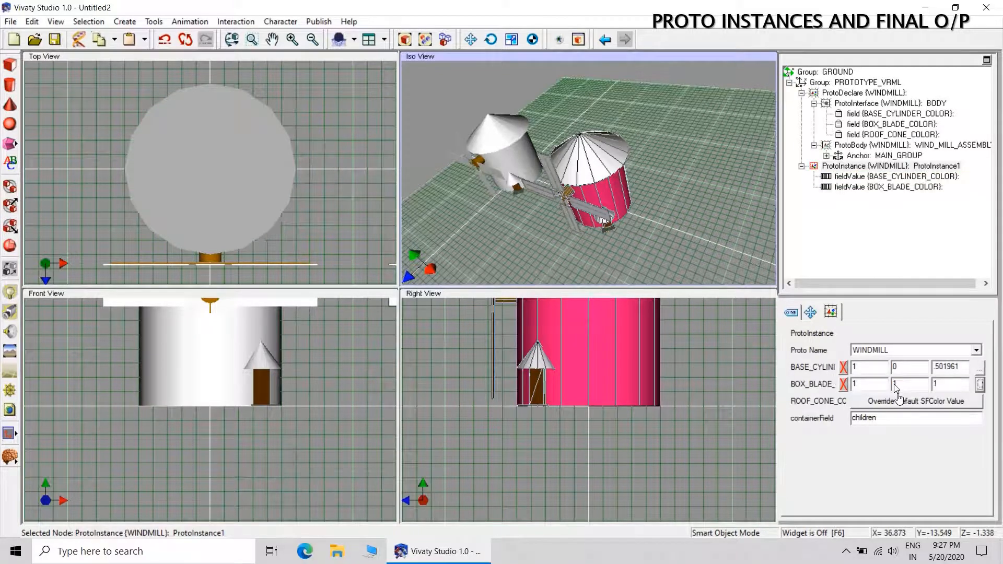
left_click(980, 385)
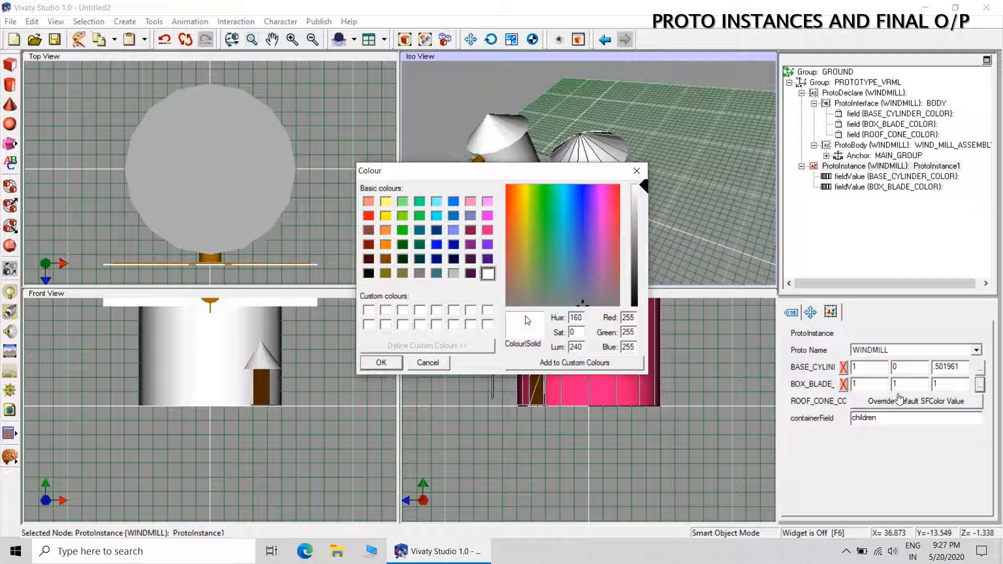
left_click(403, 216)
left_click(399, 360)
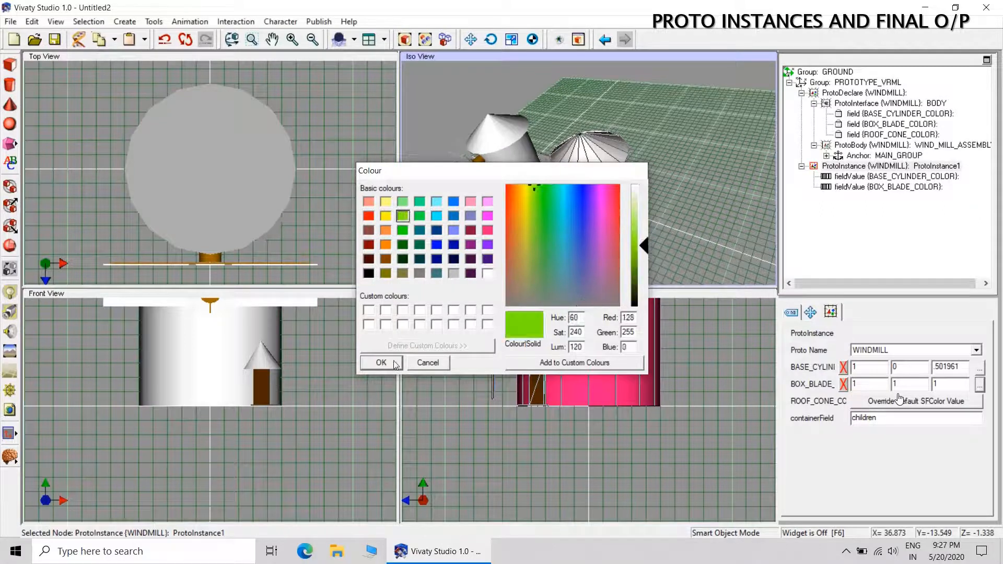
left_click(653, 243)
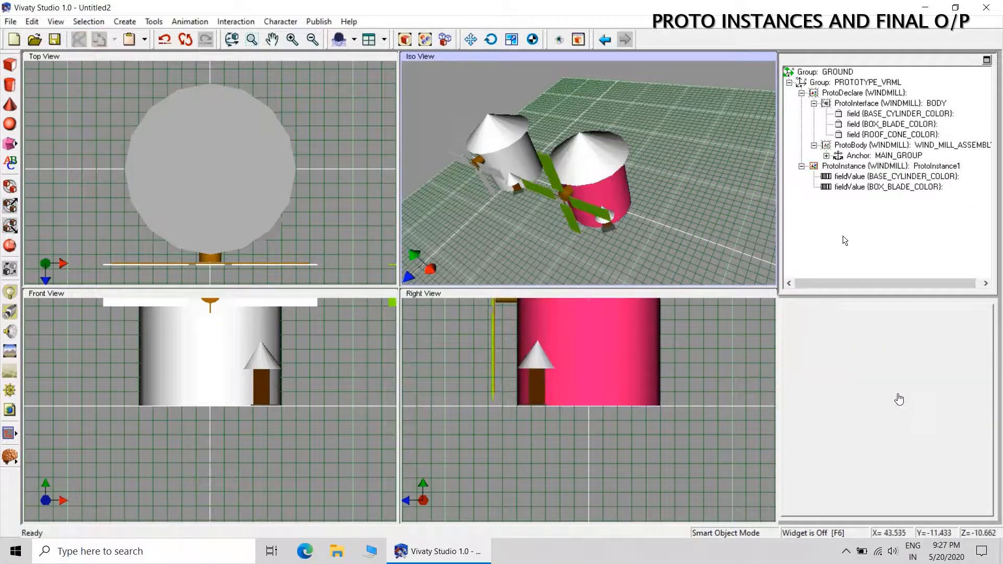
Override the WINDMILL instance's ROOF_CONE_COLOR with light yellow (red 255, green 255, blue 128) and clear the selection.
left_click(860, 168)
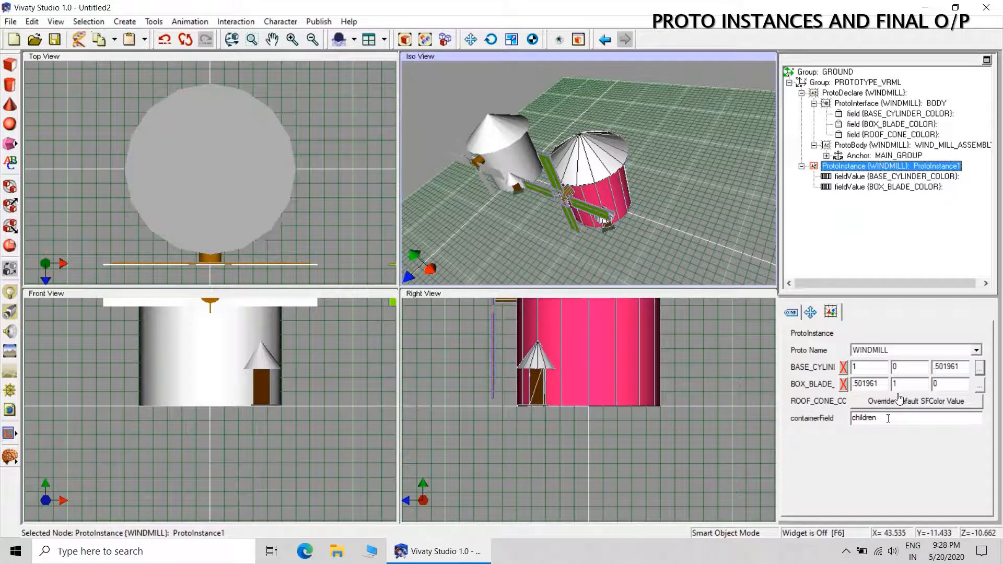
left_click(899, 401)
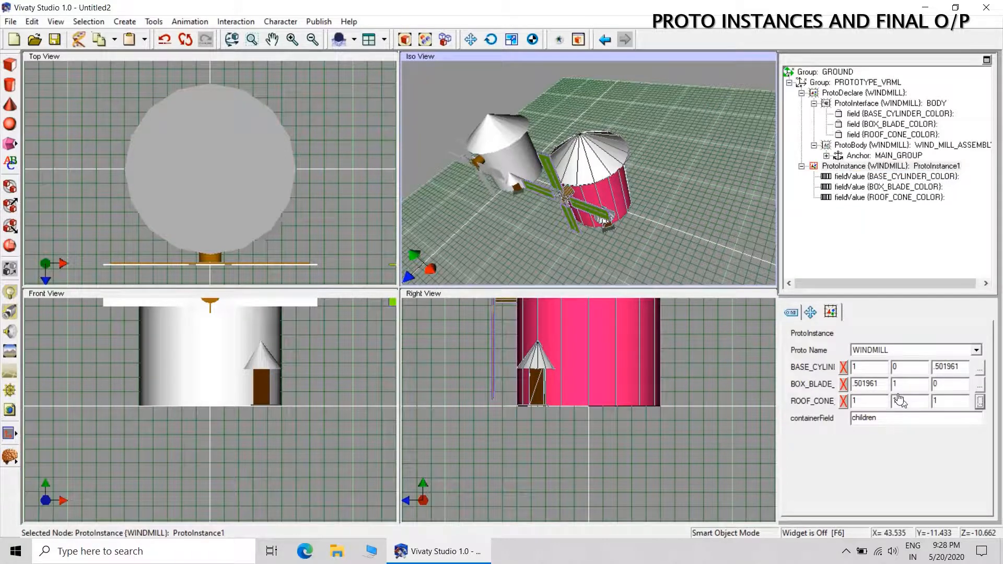
left_click(980, 402)
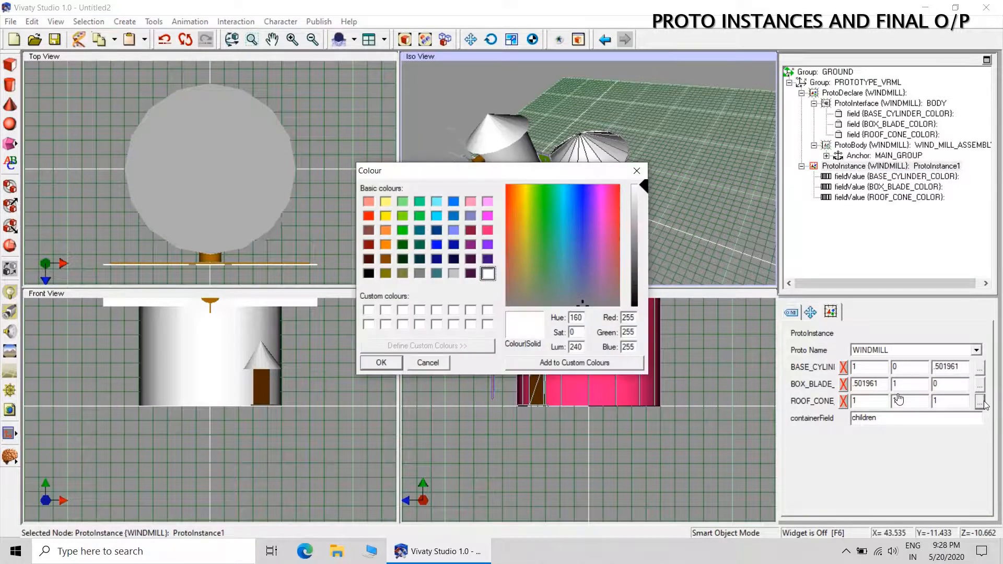
left_click(386, 202)
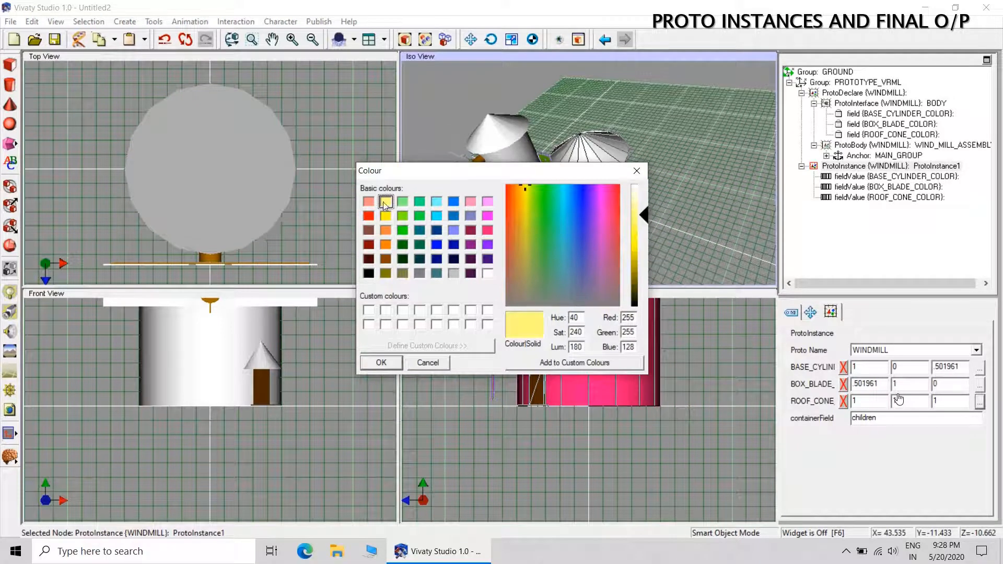
left_click(380, 367)
left_click(663, 249)
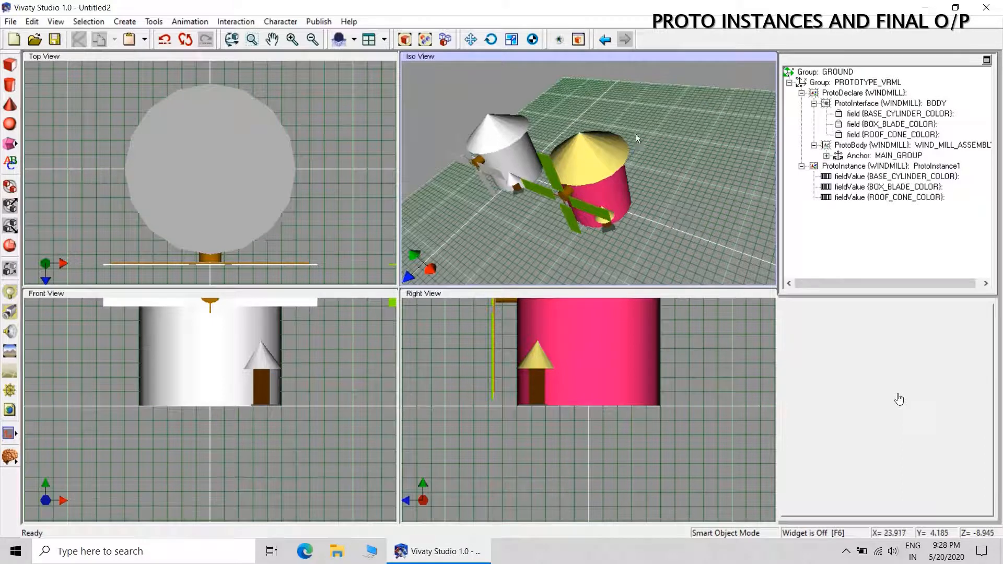
Preview the scene in Vivaty Studio Previewer and alternate between Examine and Walk navigation to find the windmills.
left_click(559, 40)
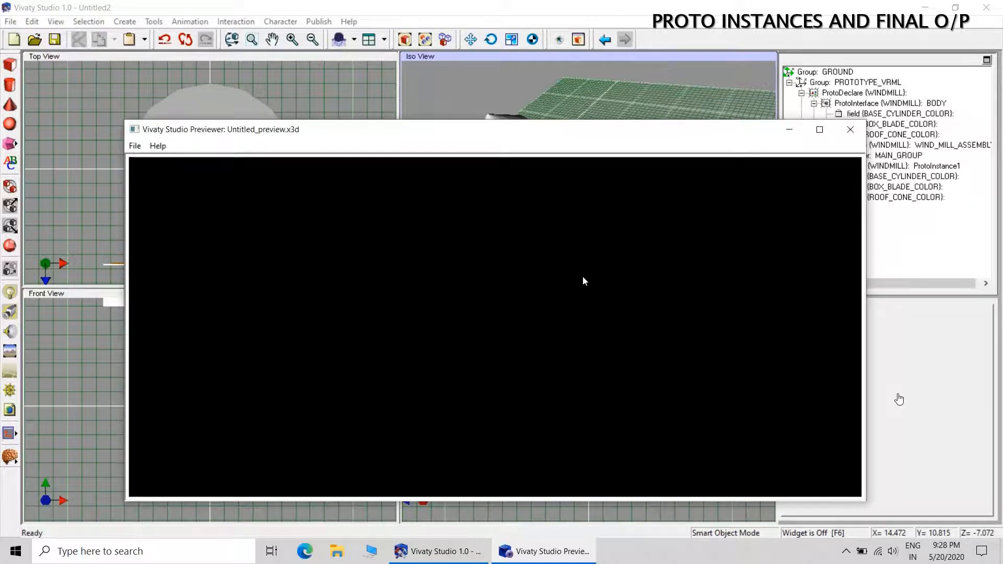
right_click(545, 288)
left_click(581, 325)
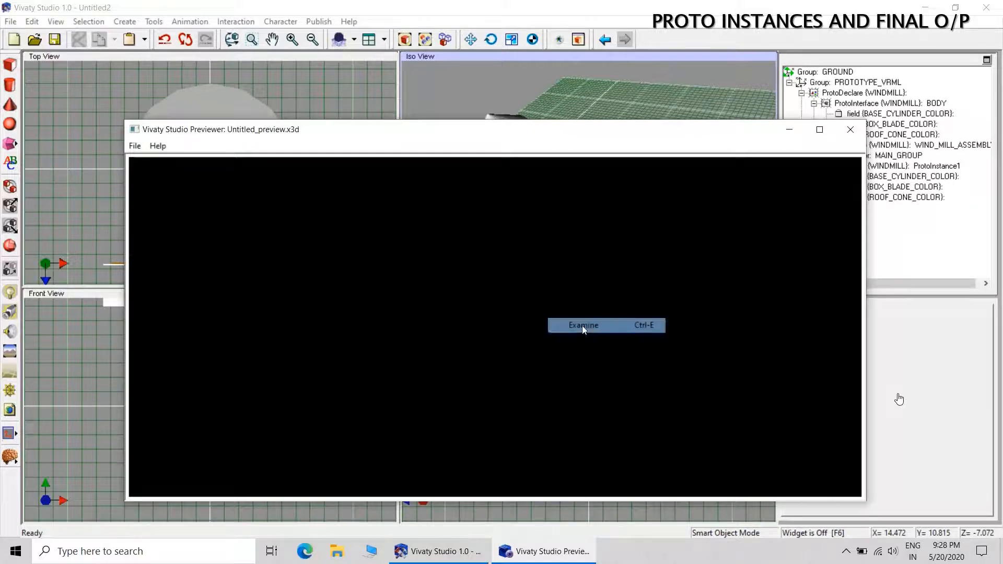
right_click(564, 290)
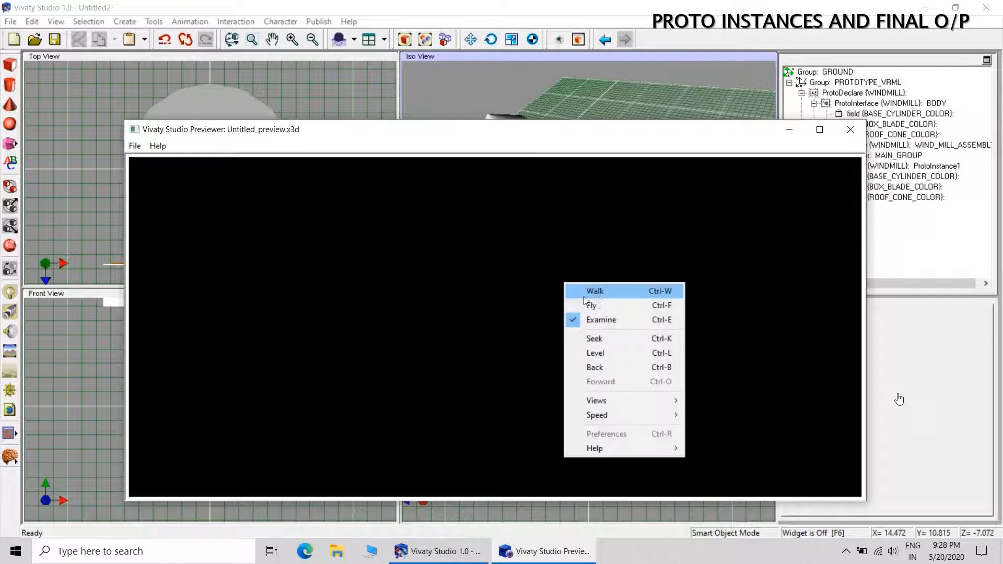
left_click(596, 292)
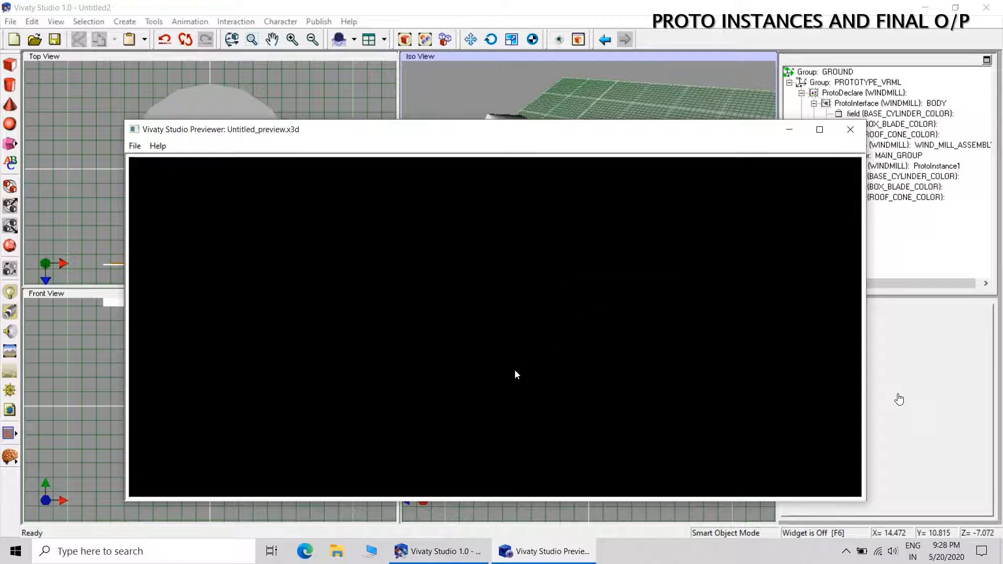
right_click(570, 281)
left_click(606, 315)
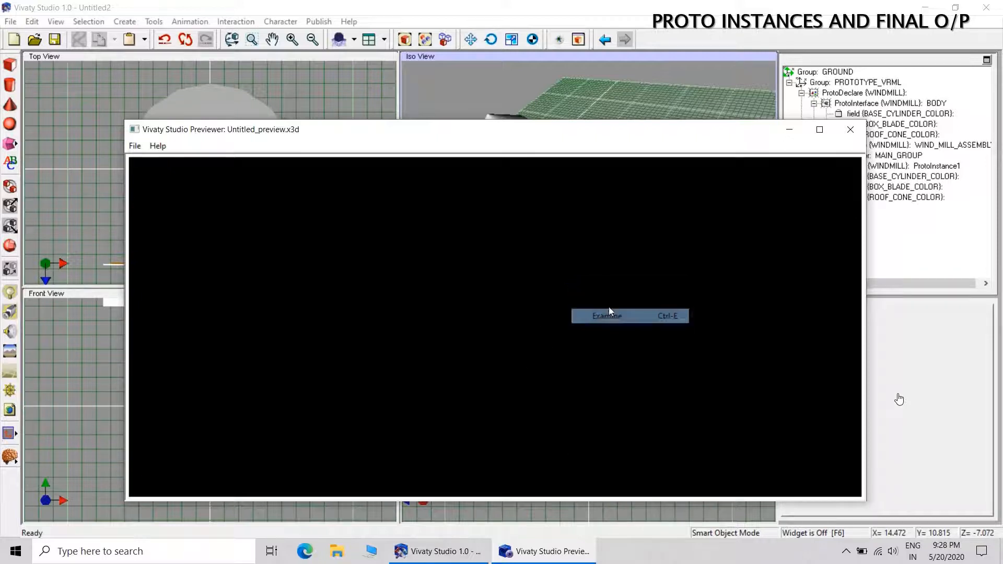
Inspect the coloured windmill and its rotating blades in the previewer using Walk and Examine navigation, then close the preview.
right_click(638, 299)
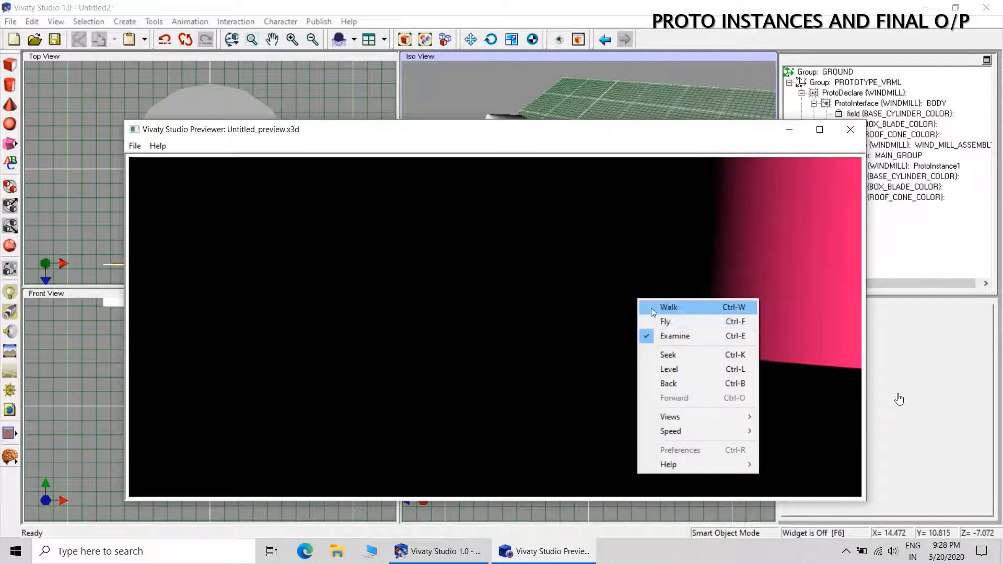
left_click(674, 307)
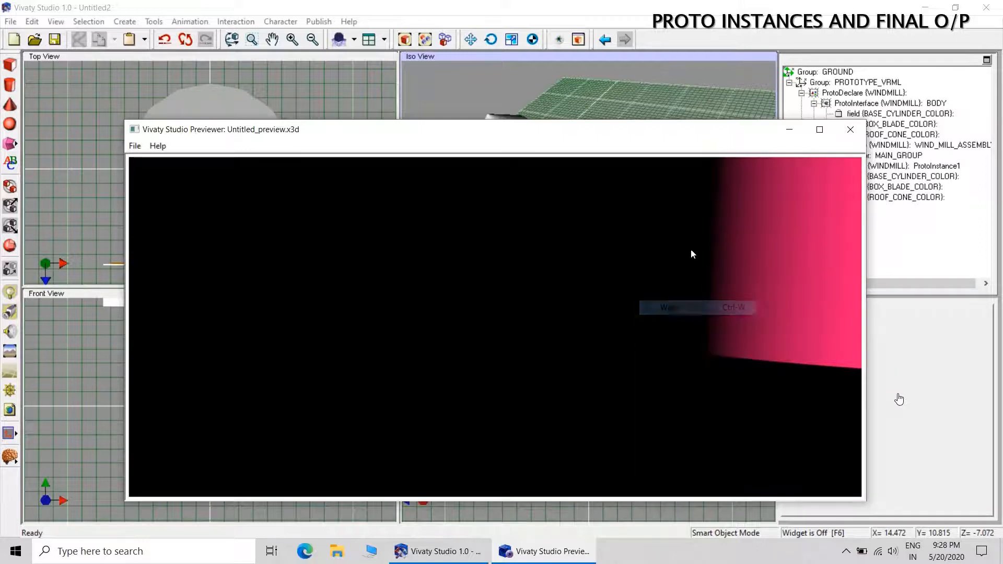
left_click_drag(690, 249, 684, 418)
left_click_drag(613, 215, 619, 369)
right_click(622, 197)
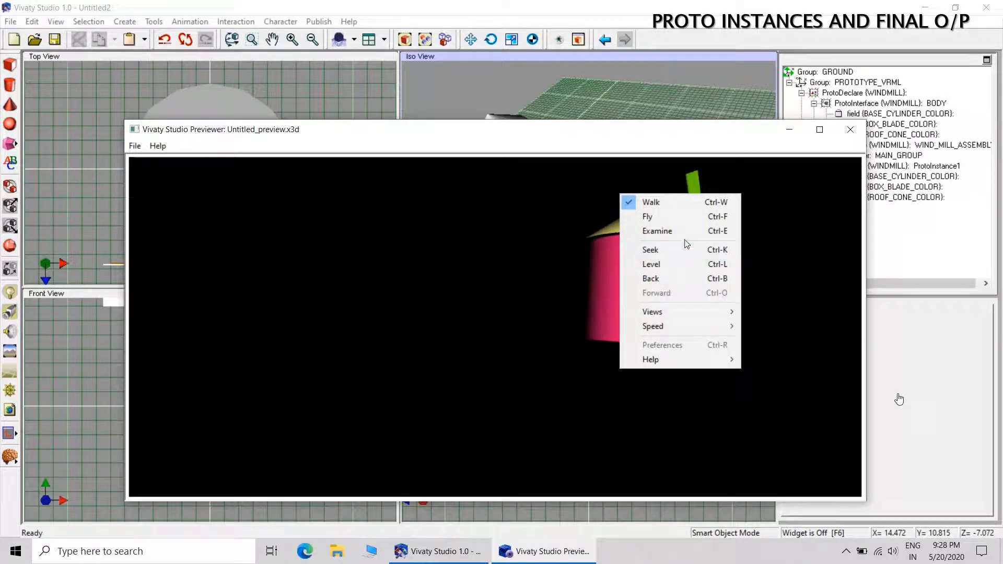
left_click(650, 228)
left_click_drag(669, 303, 782, 236)
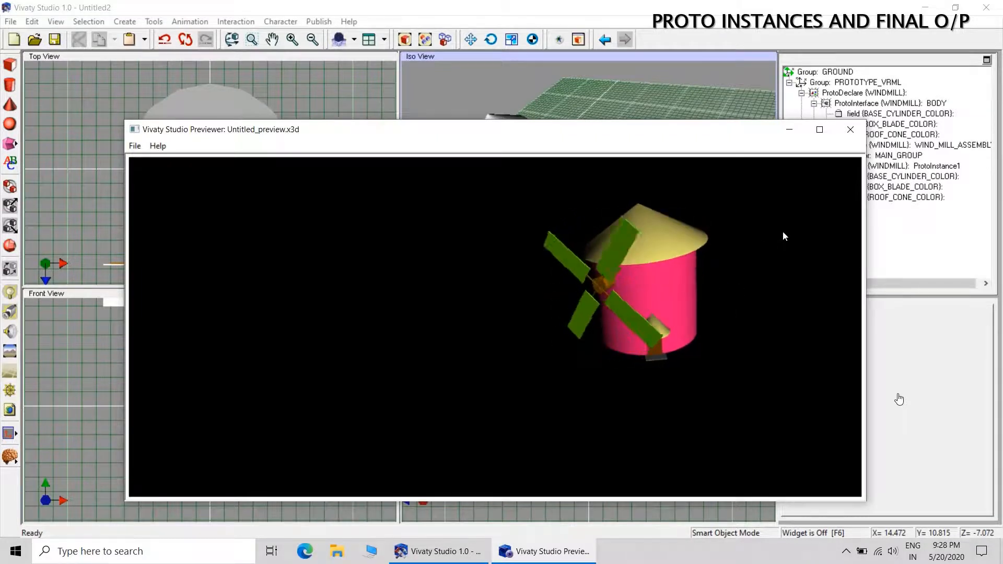
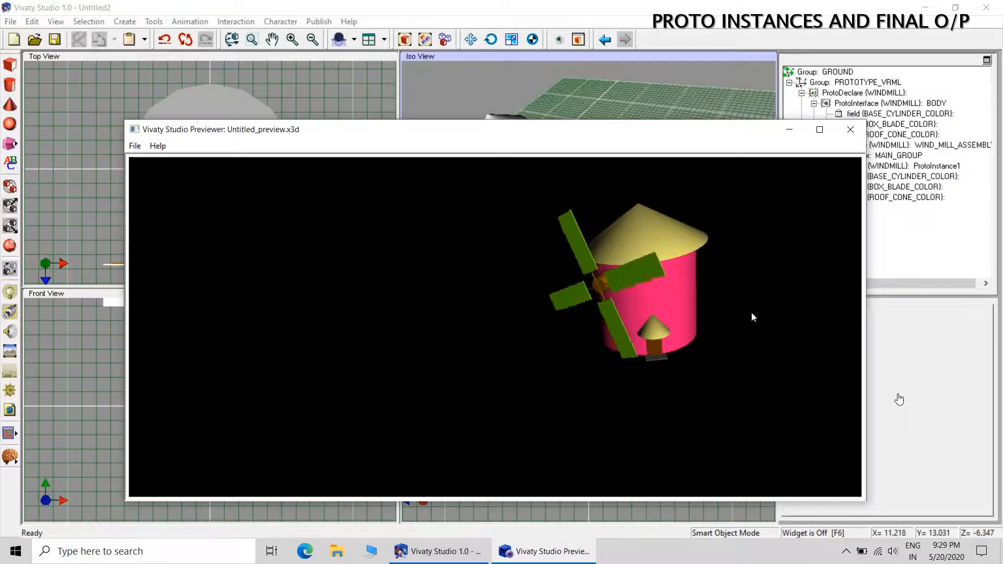
left_click_drag(751, 312, 673, 400)
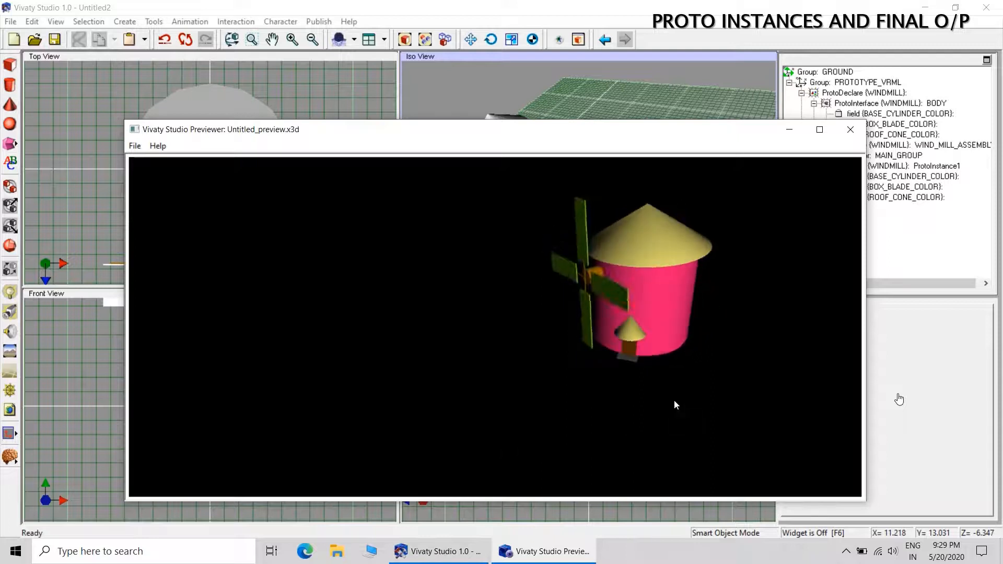
left_click(850, 129)
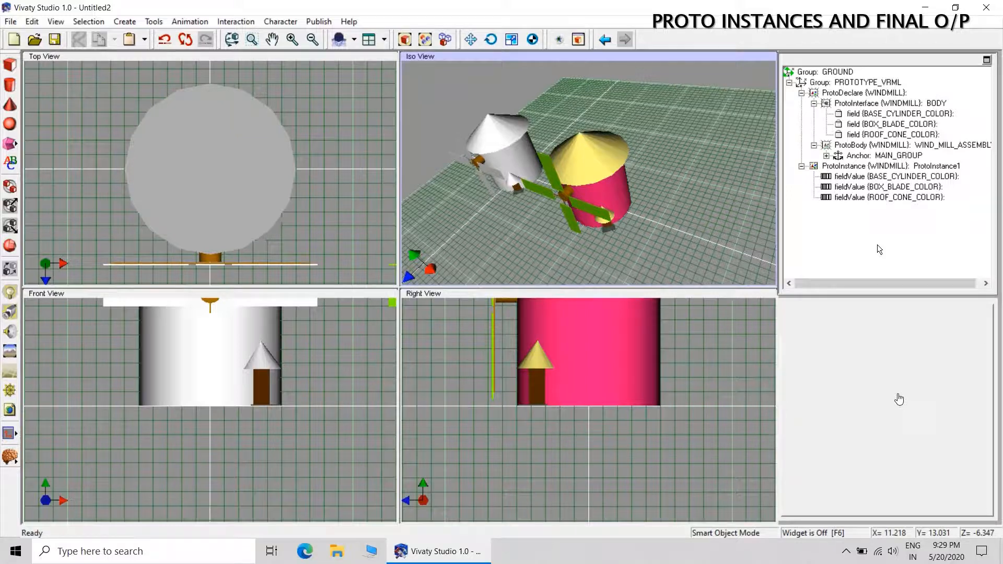
Add a second ProtoInstance to the PROTOTYPE_VRML group and set its proto name to WINDMILL.
left_click(13, 464)
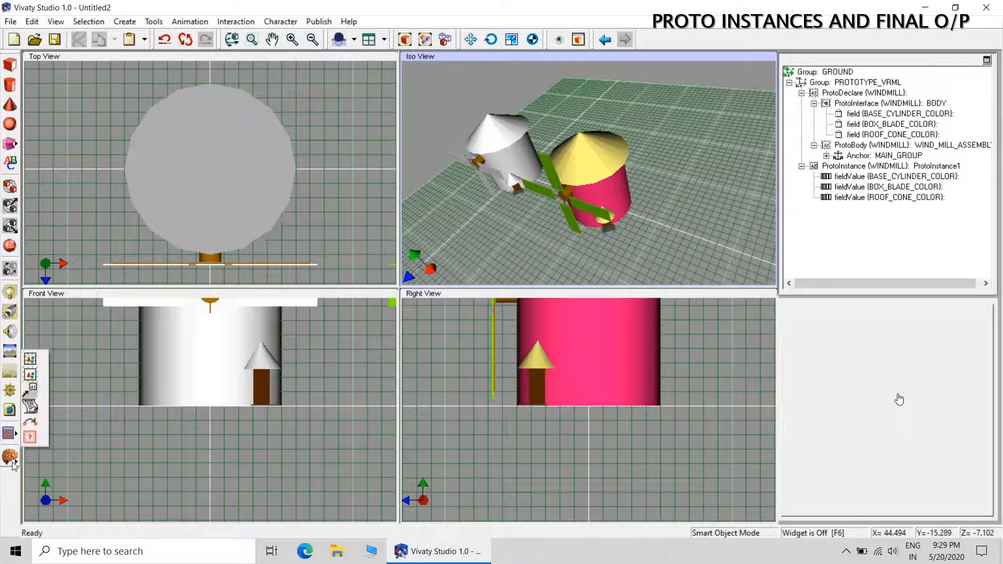
left_click(30, 360)
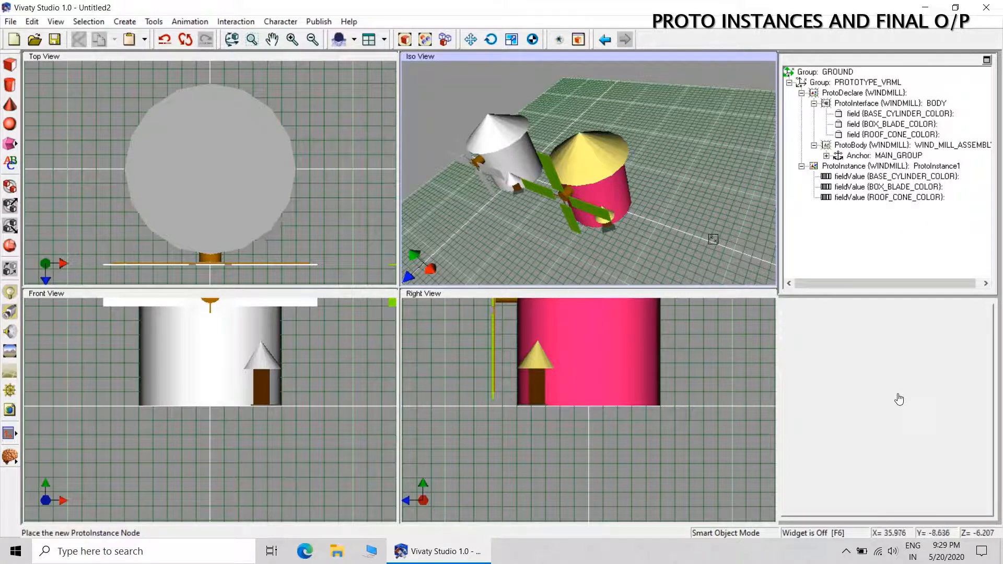
left_click(713, 239)
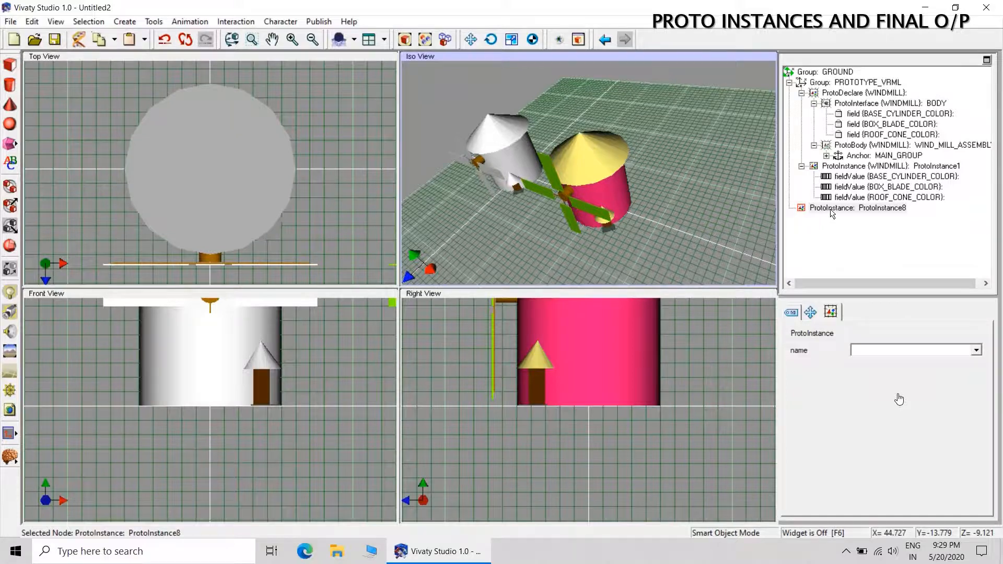
left_click_drag(830, 208, 815, 85)
left_click(914, 350)
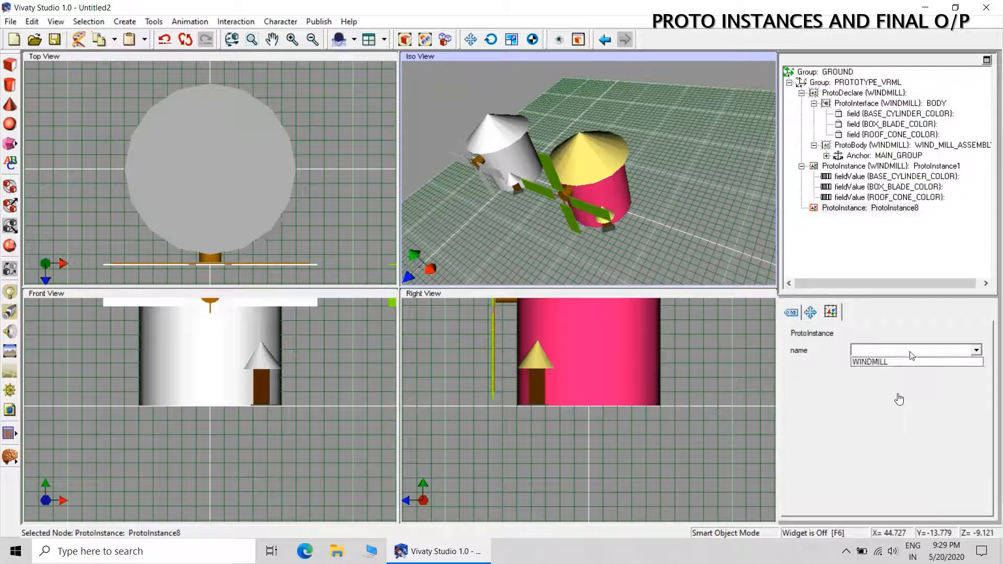
left_click(897, 360)
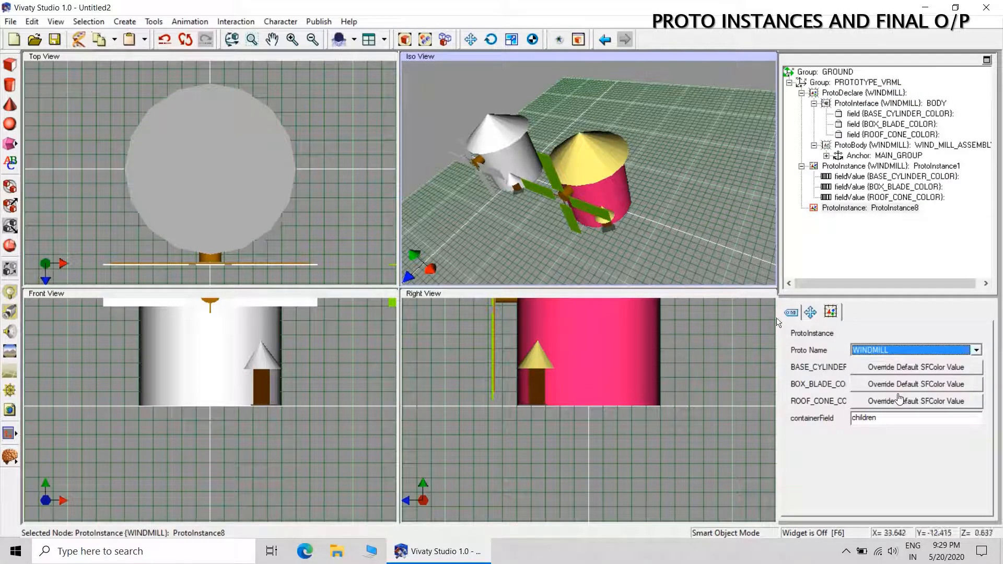
Zero the new WINDMILL instance's translation, set its X translation to 40, and clear the selection.
left_click(810, 312)
left_click(937, 357)
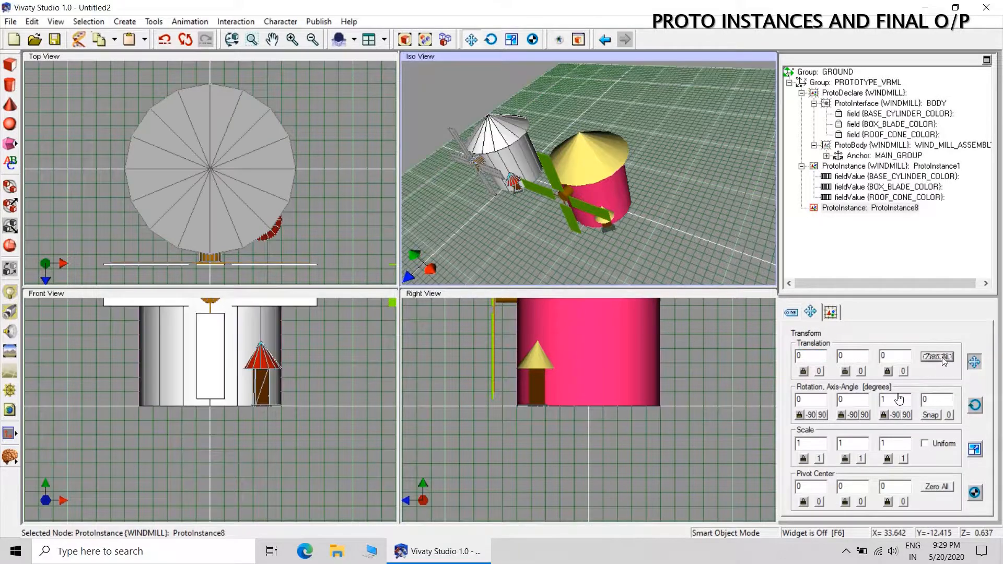
left_click(813, 355)
type("40")
key("Return")
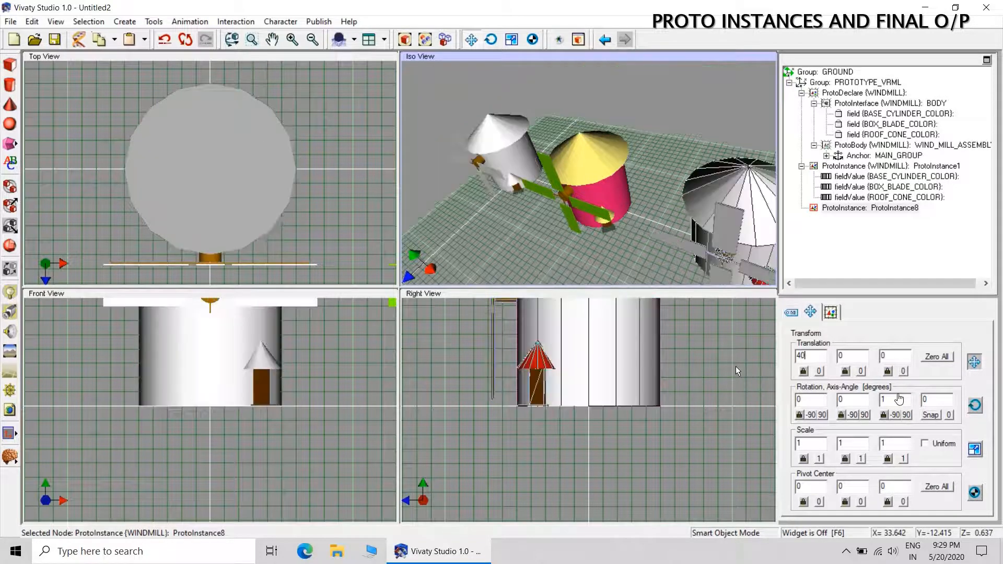
left_click(638, 261)
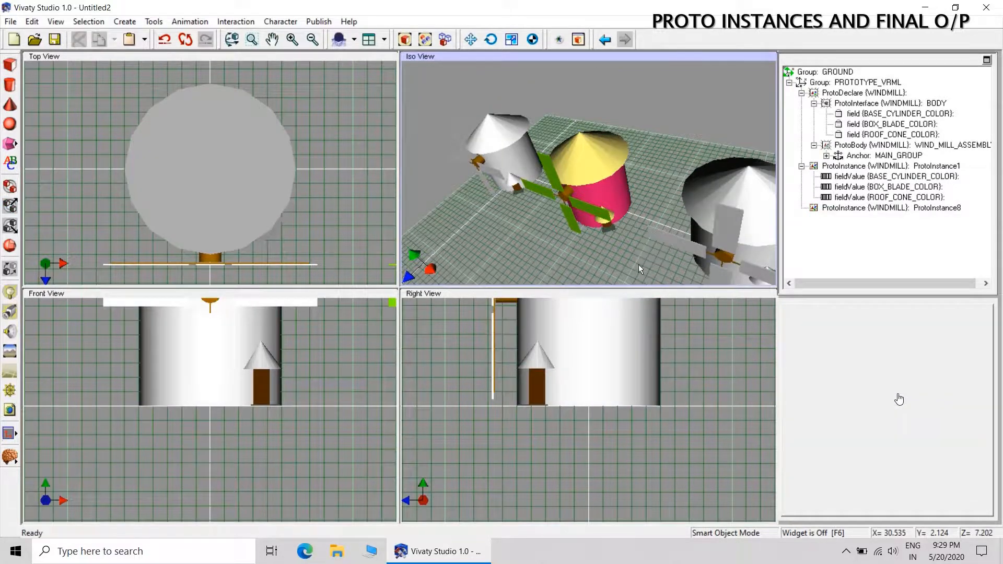
Reframe the Top, Iso, Front and Right views to examine the placement of the windmills.
left_click(284, 55)
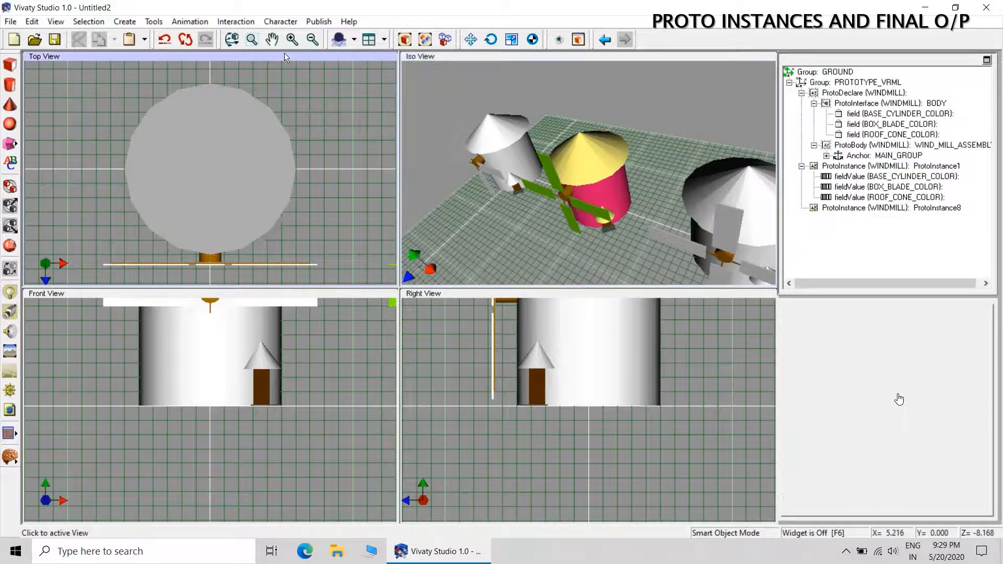
left_click(407, 43)
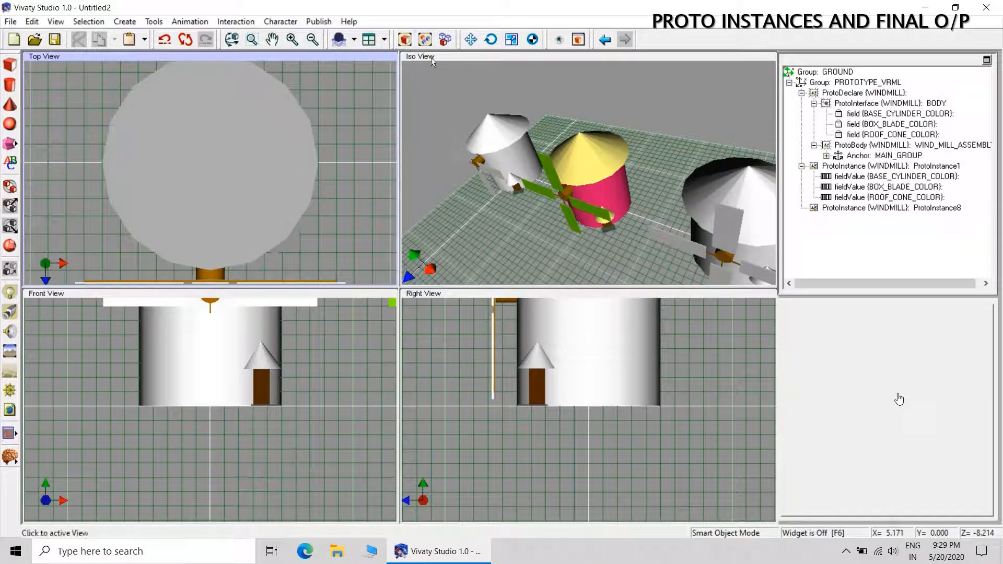
left_click(448, 57)
left_click(411, 38)
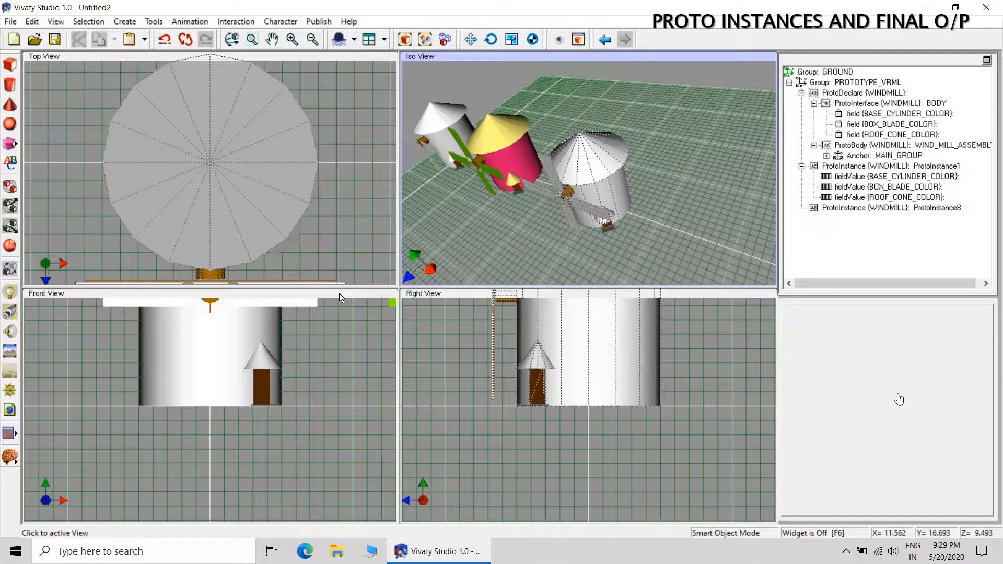
left_click(340, 293)
left_click(404, 40)
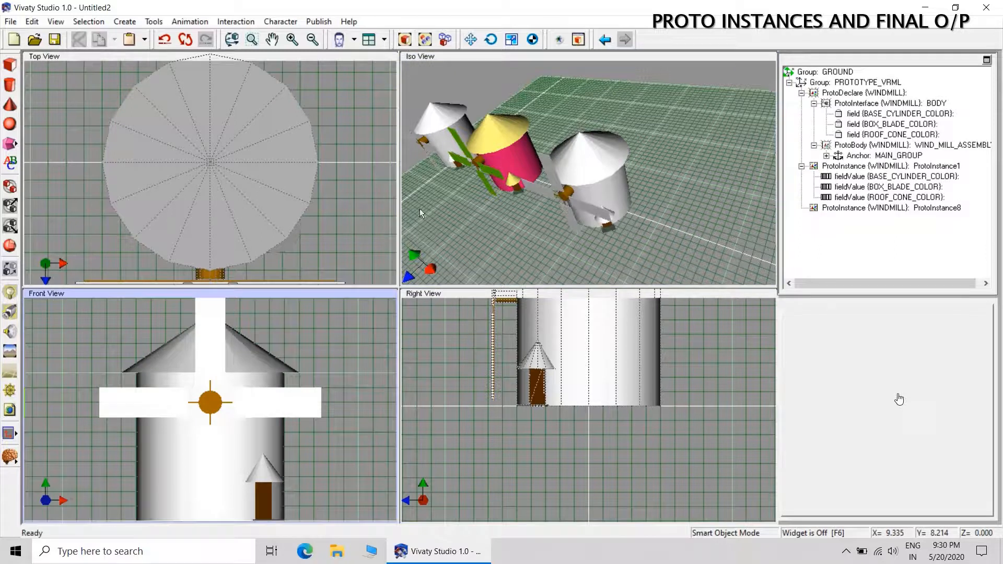
left_click(431, 293)
left_click(410, 39)
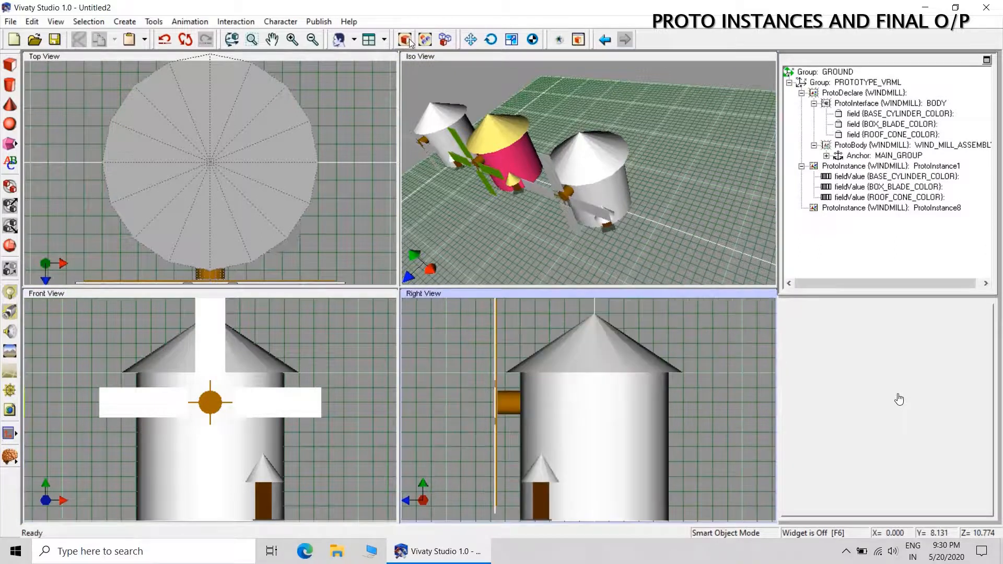
Override the second WINDMILL instance's BASE_CYLINDER_COLOR with green (0, 1, 0.501961) and clear the selection.
left_click(850, 208)
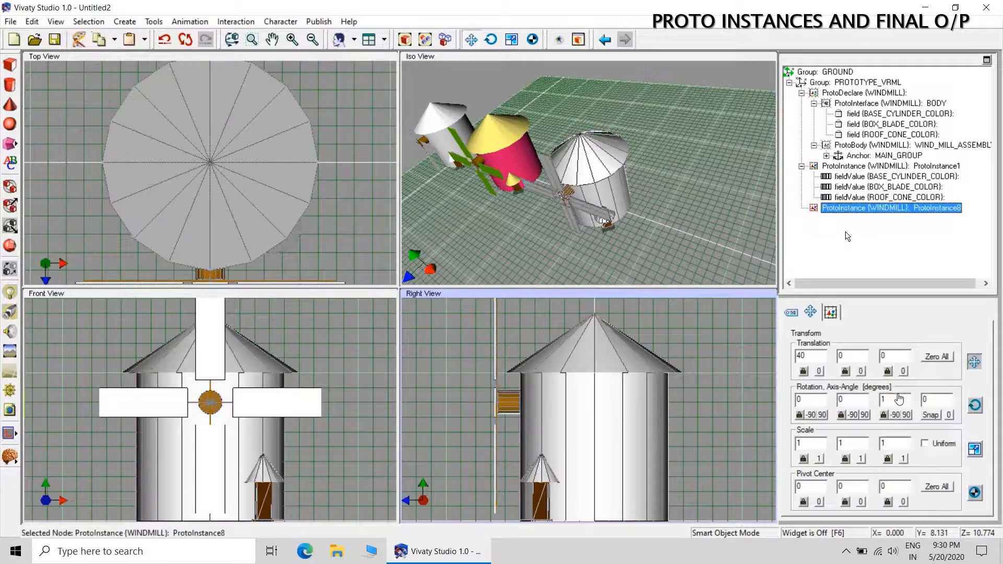
left_click(830, 312)
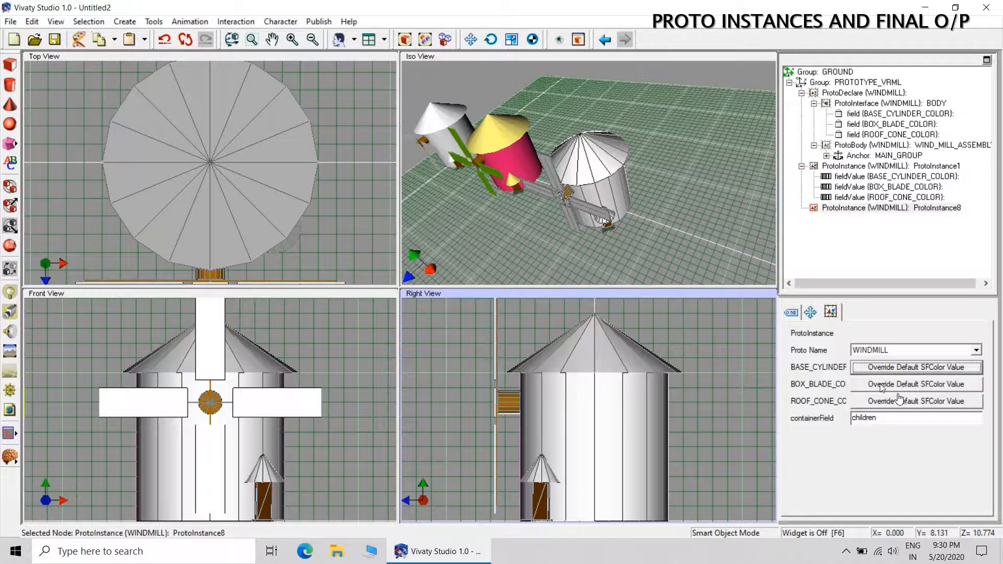
left_click(921, 369)
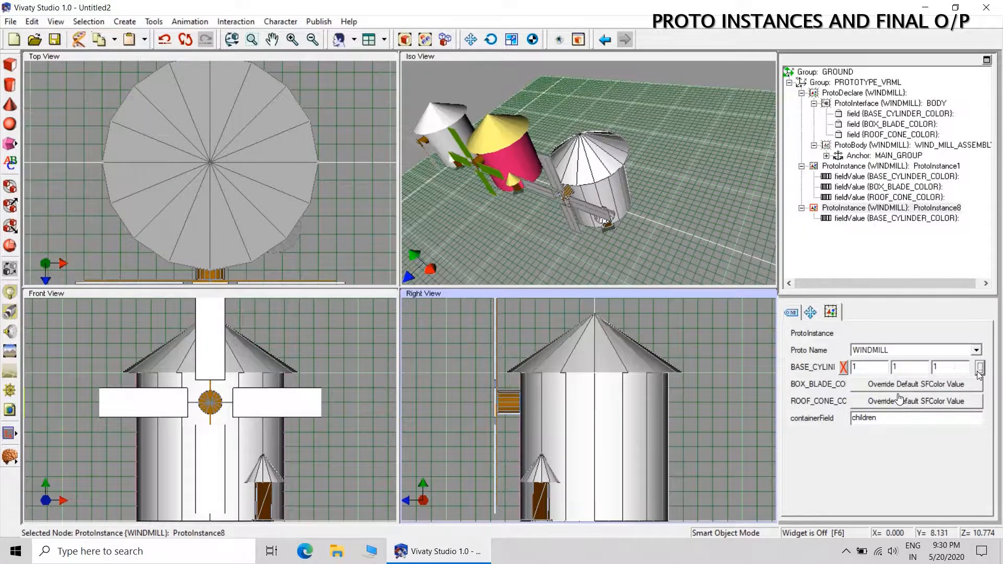
left_click(979, 368)
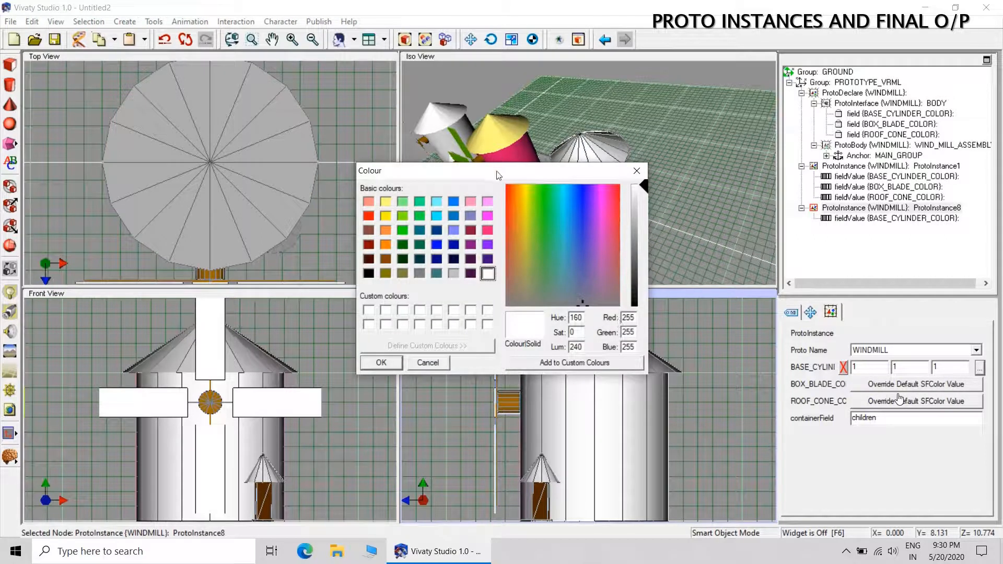
left_click_drag(498, 175, 497, 240)
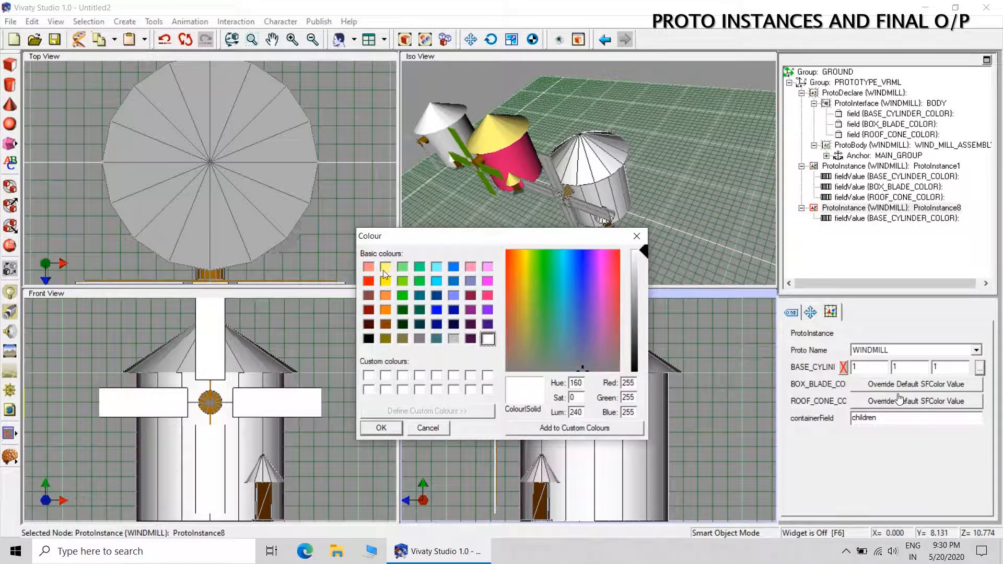
left_click(419, 269)
left_click(381, 429)
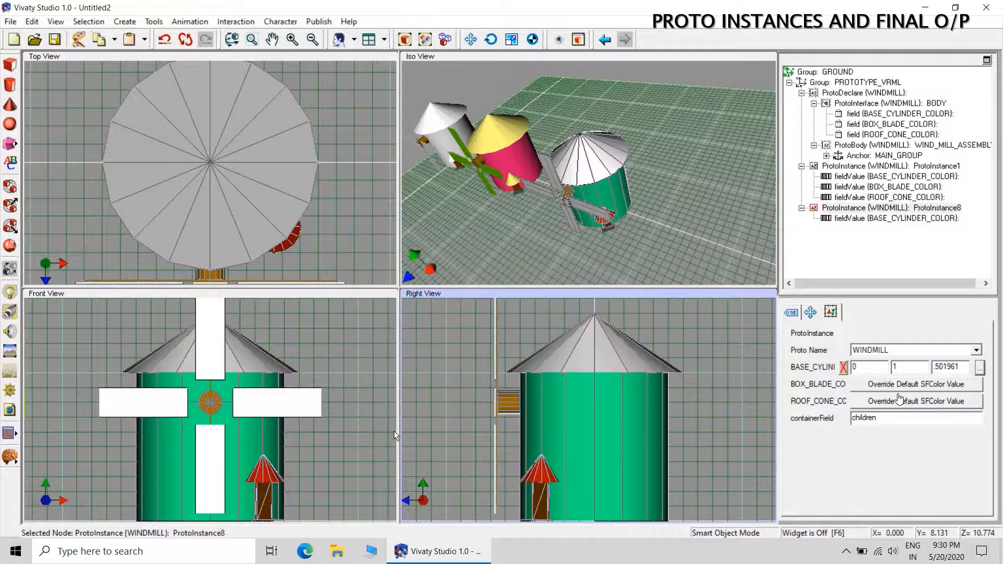
left_click(714, 233)
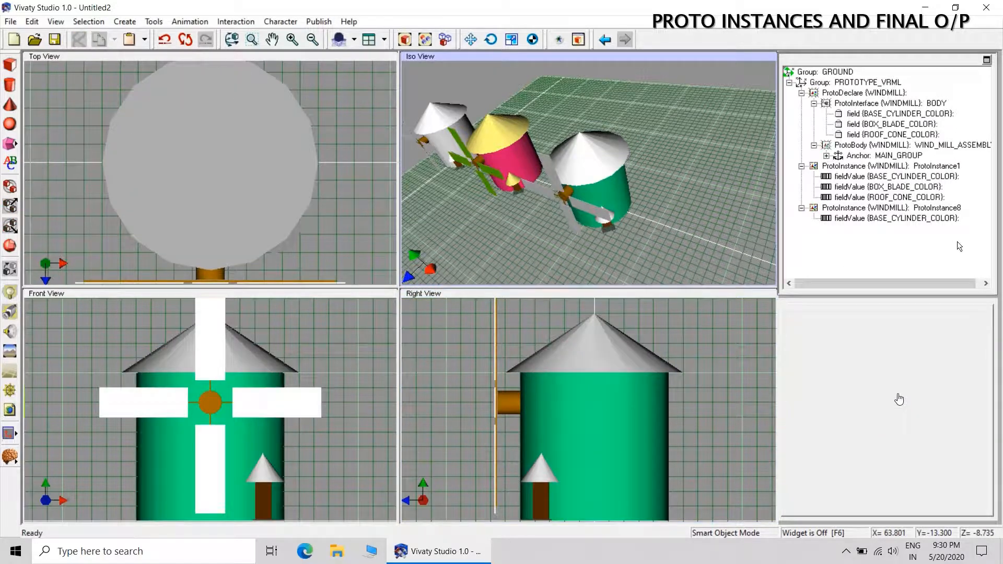
Override the second WINDMILL instance's BOX_BLADE_COLOR with orange (1, 0.501961, 0.25098) and clear the selection.
left_click(871, 209)
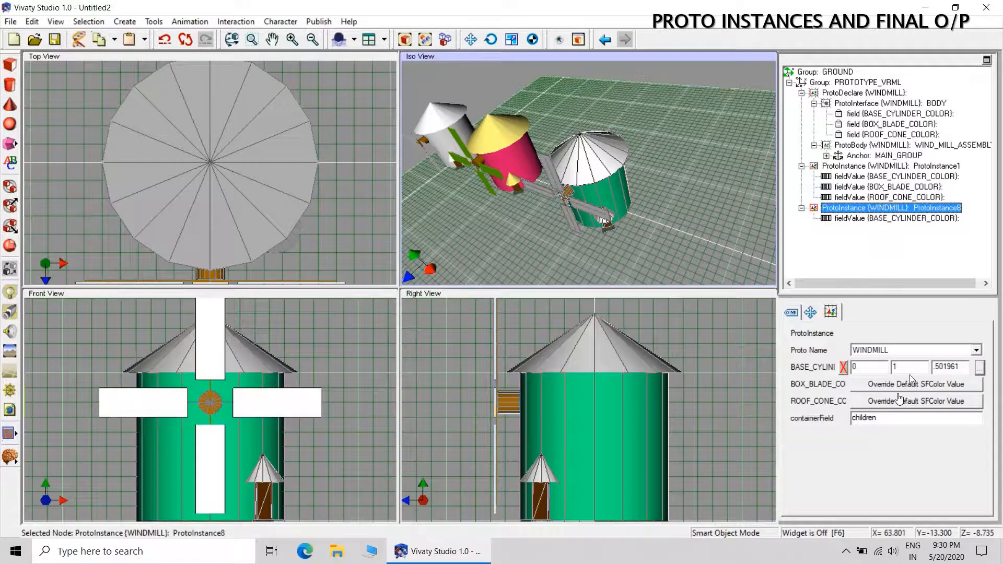
left_click(924, 387)
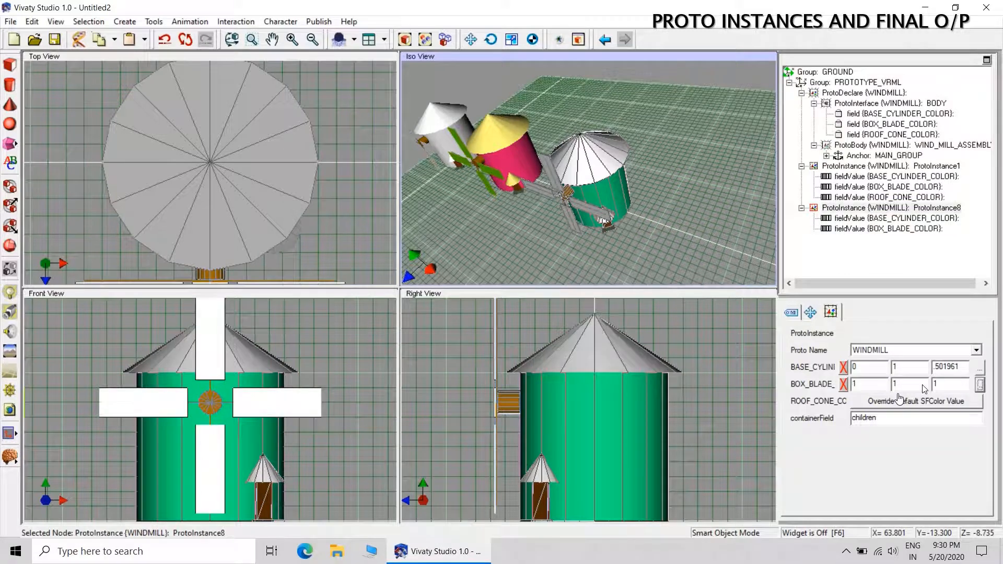
left_click(980, 385)
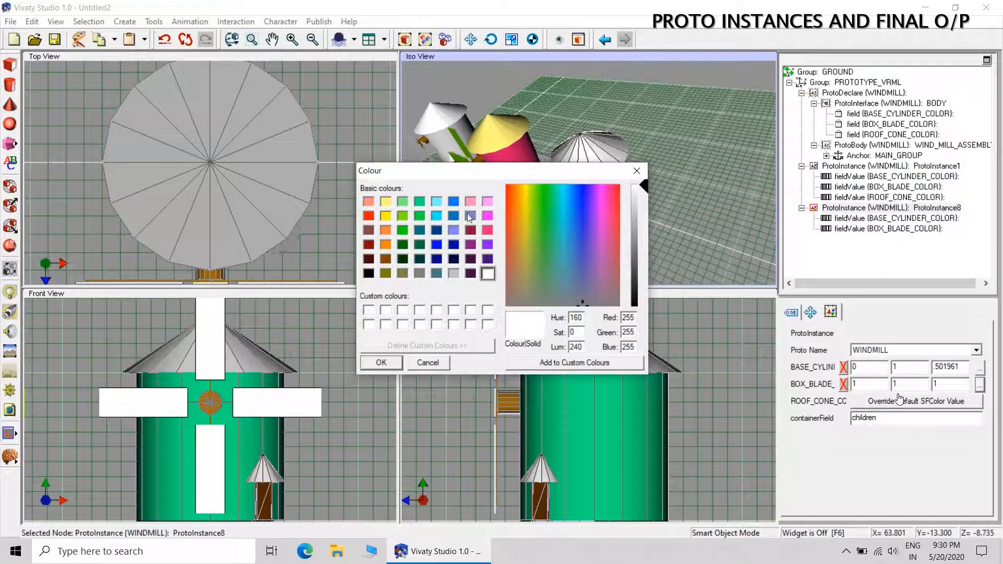
left_click(386, 230)
left_click(389, 359)
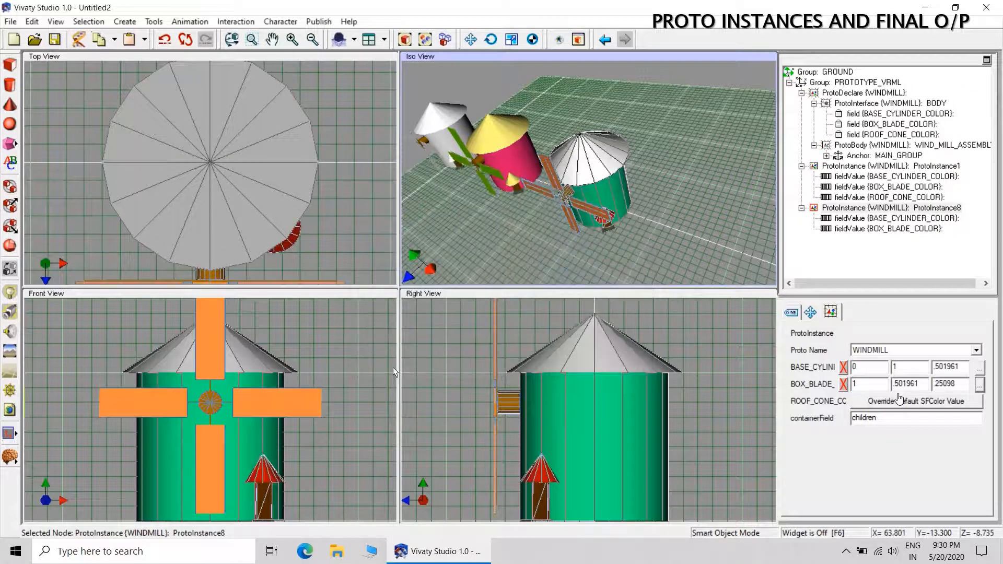
left_click(675, 240)
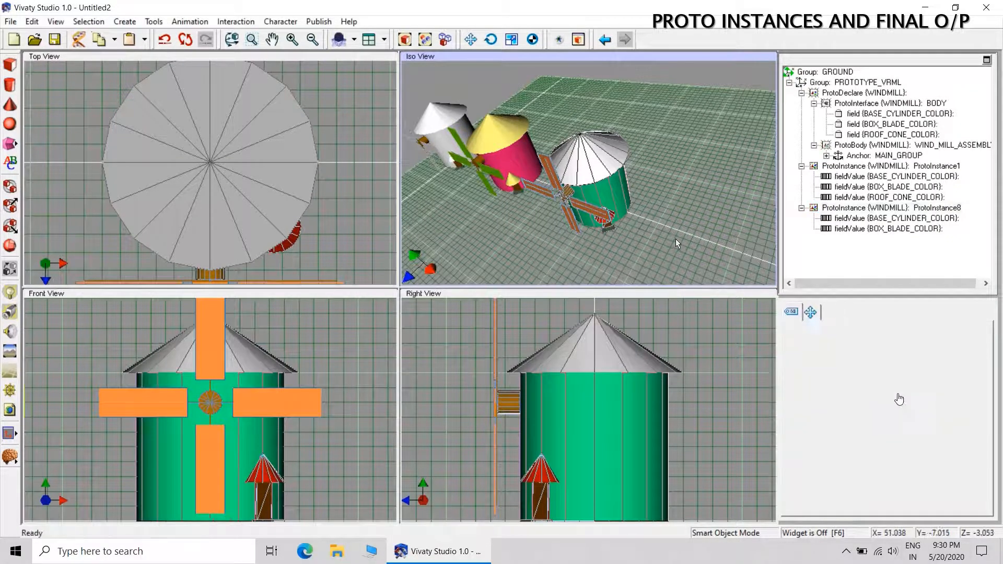
Override the second WINDMILL instance's ROOF_CONE_COLOR with light yellow (1, 1, 0.501961) and clear the selection.
left_click(894, 208)
left_click(899, 399)
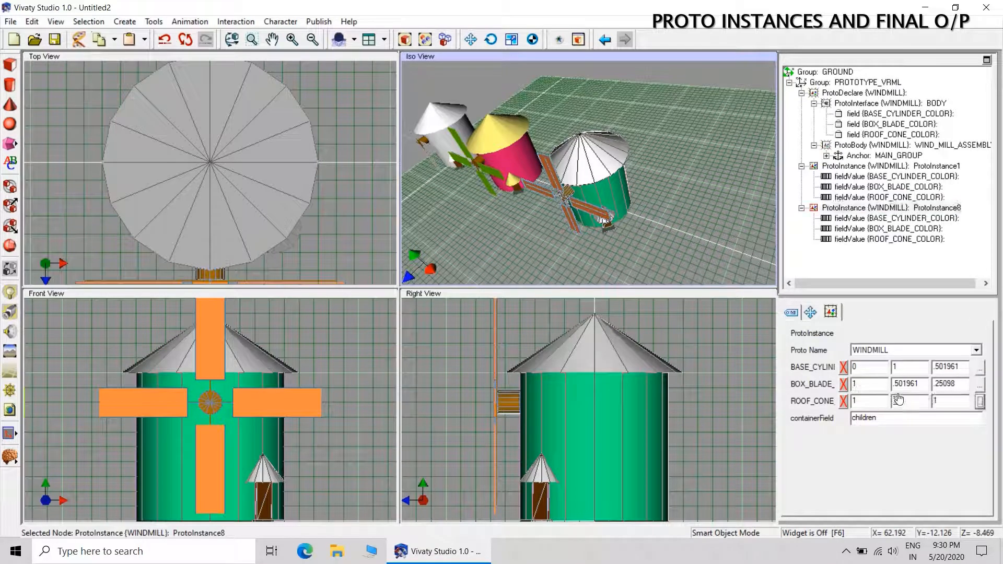
left_click(980, 402)
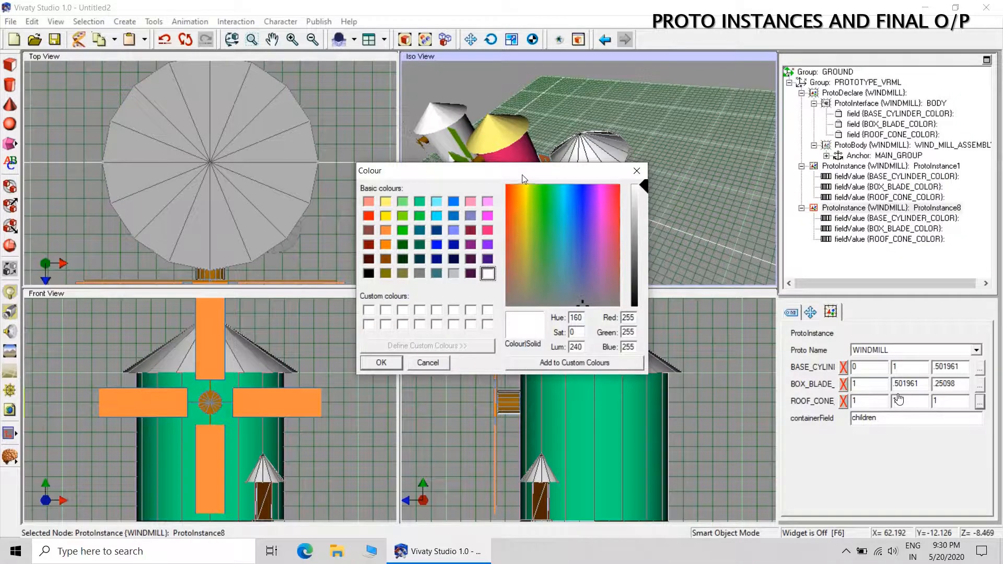
left_click_drag(522, 174, 652, 214)
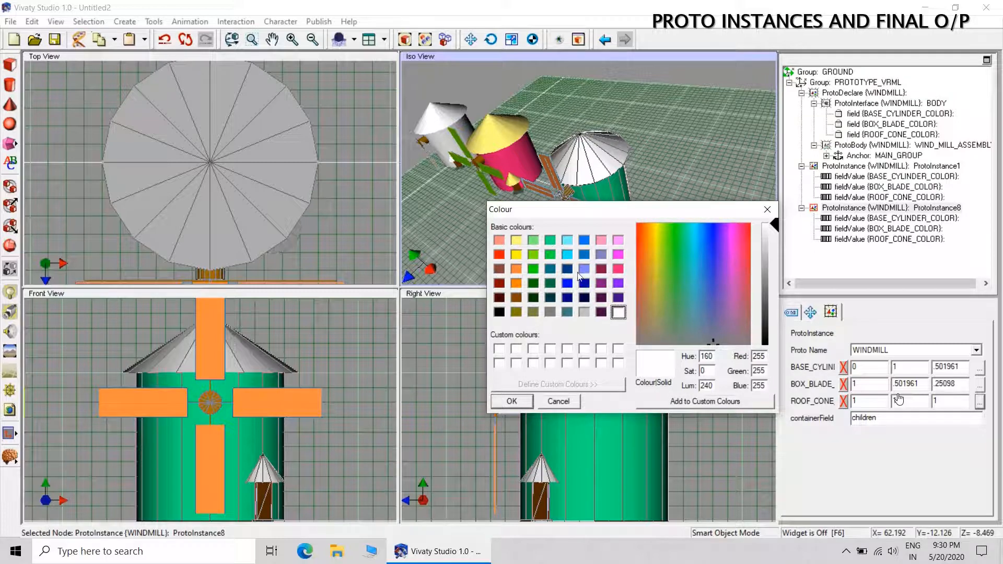
left_click(517, 242)
left_click_drag(632, 217, 631, 175)
left_click(512, 358)
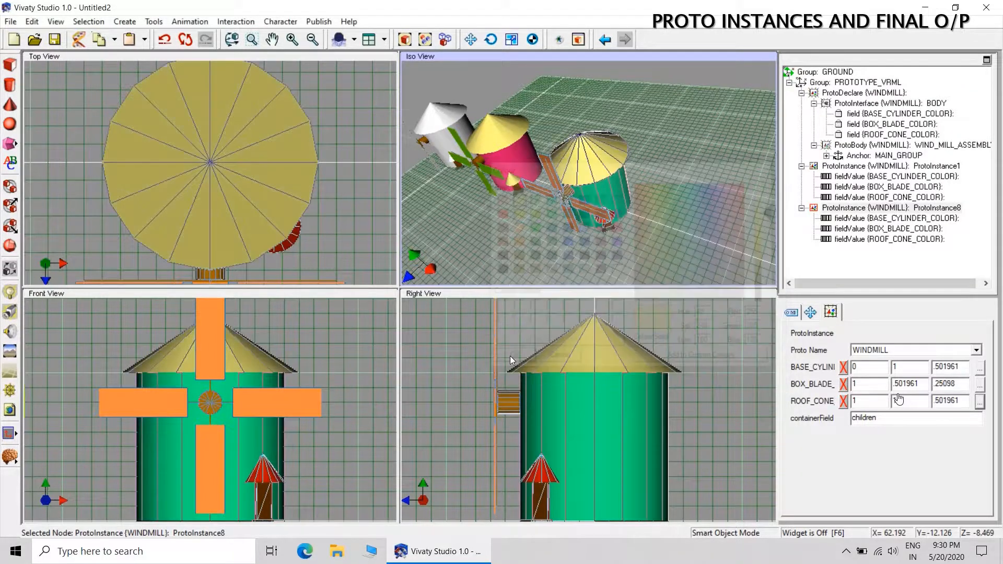
left_click(691, 214)
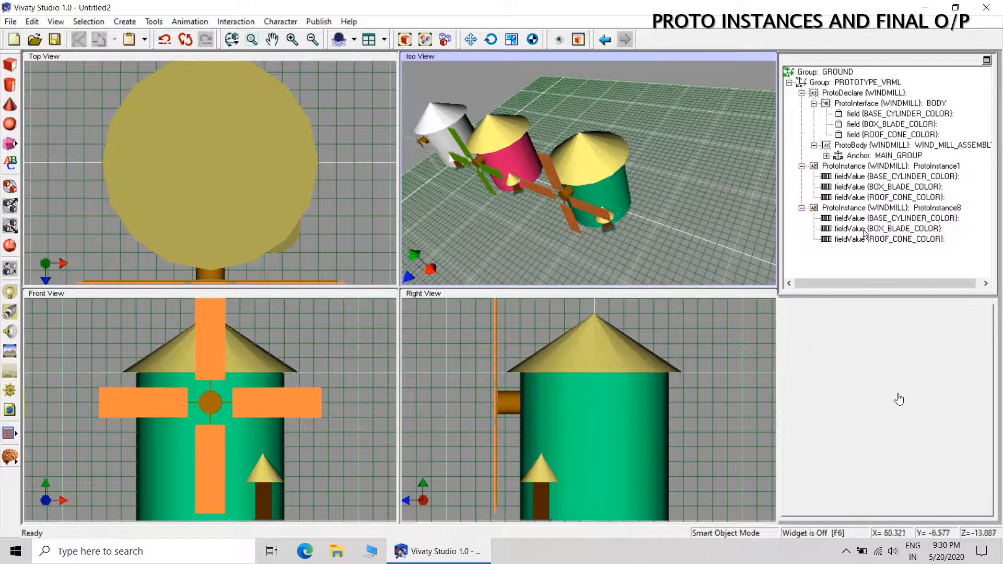
Change the second WINDMILL instance's ROOF_CONE_COLOR to light blue (RGB 128, 255, 255).
left_click(877, 239)
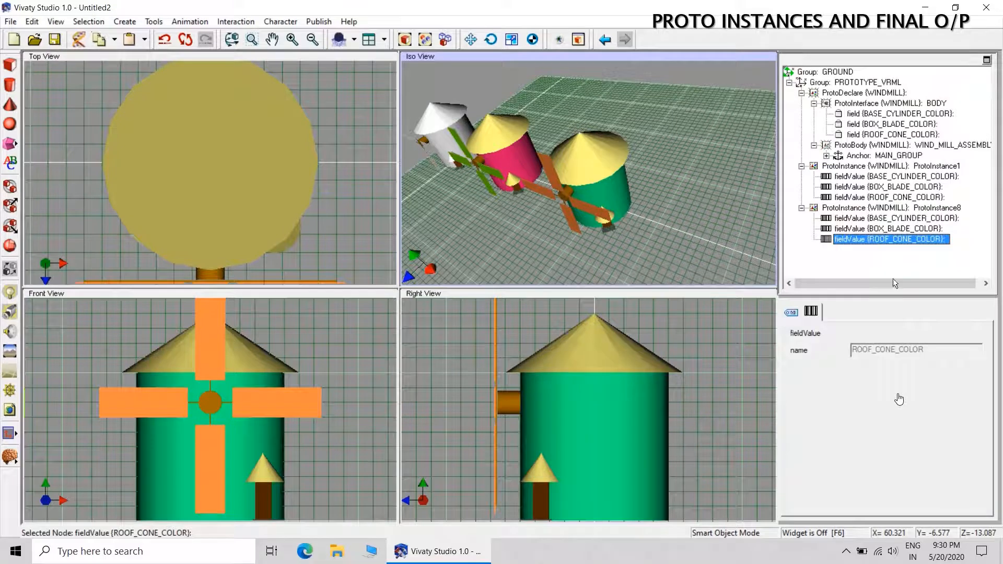
left_click(869, 209)
left_click(979, 401)
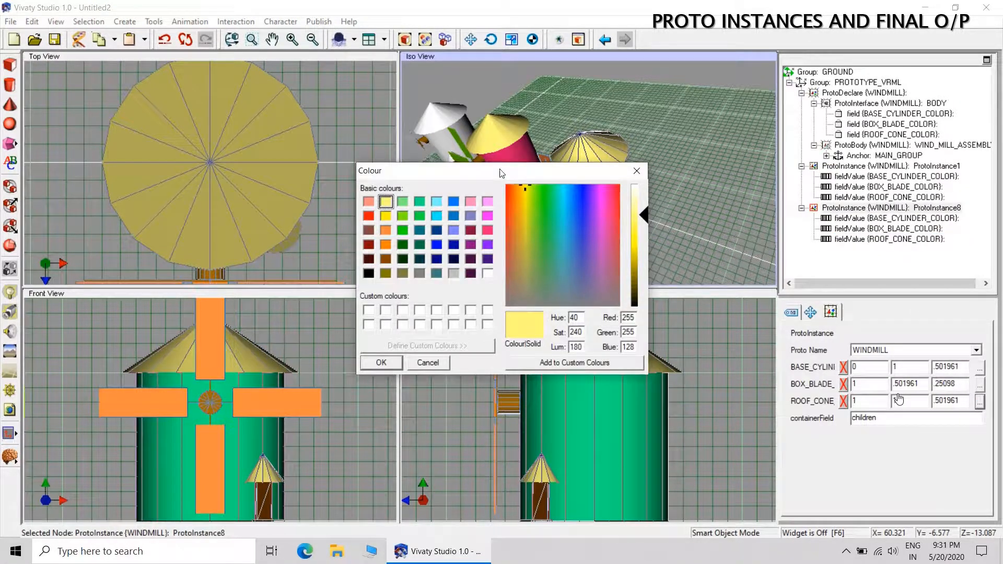
left_click_drag(502, 173, 513, 264)
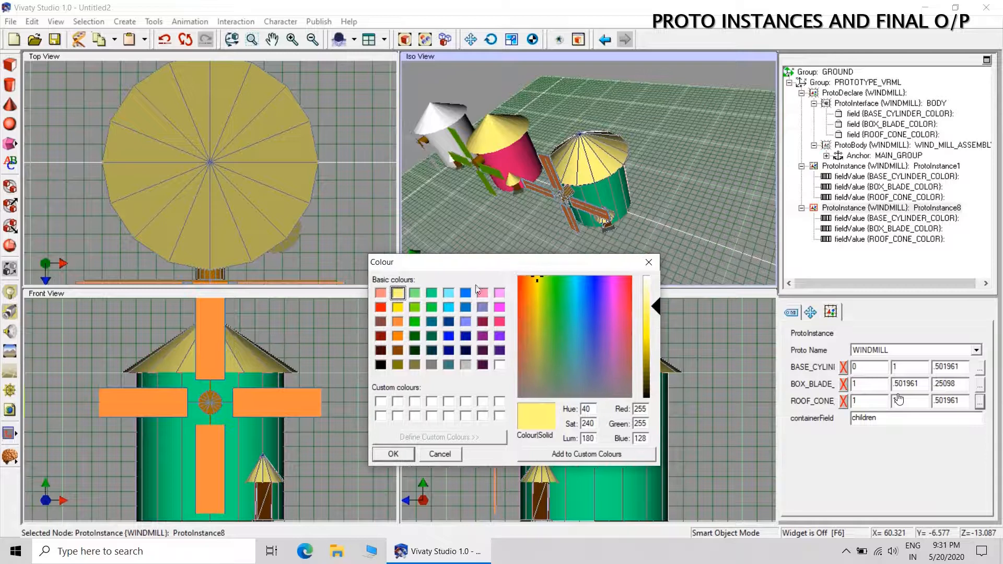
left_click(448, 293)
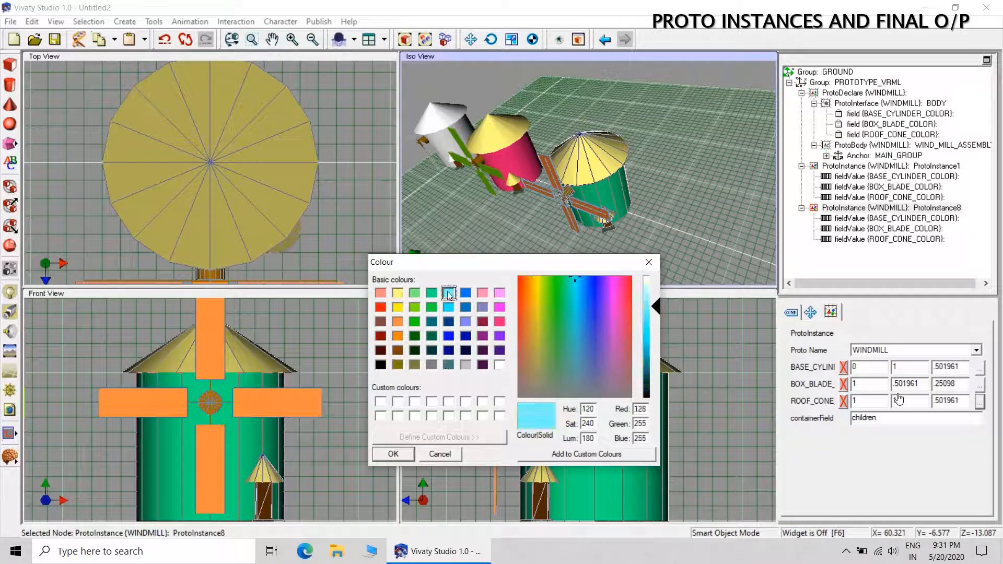
left_click(396, 455)
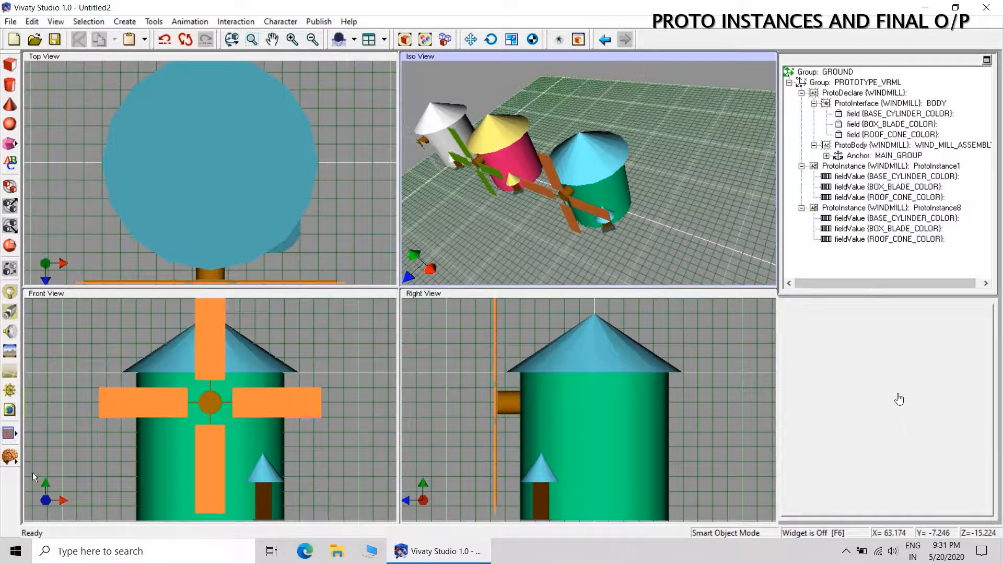
Add another ProtoInstance to the scene, nest it under the PROTOTYPE_VRML group, and assign it the WINDMILL proto.
left_click(11, 459)
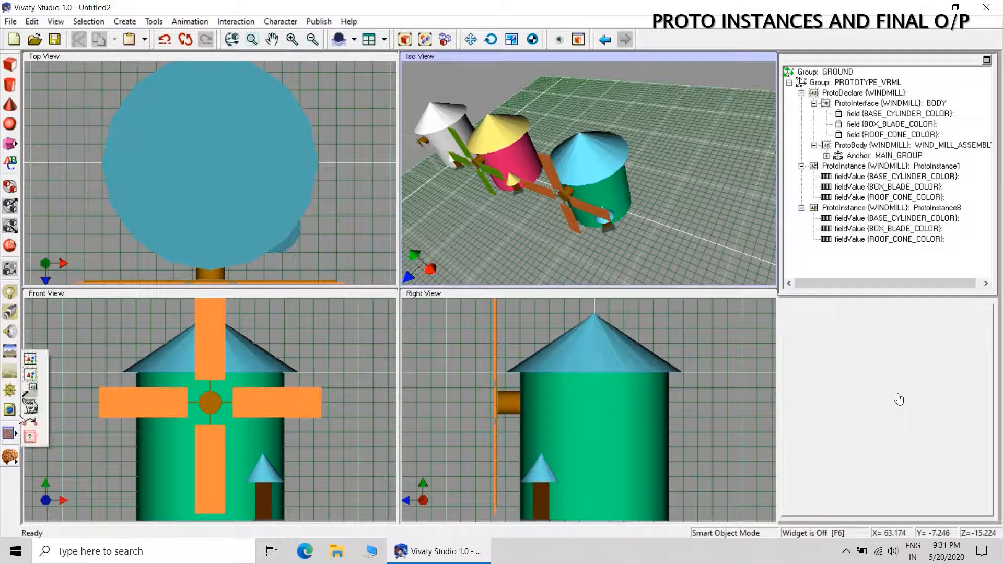
left_click(32, 360)
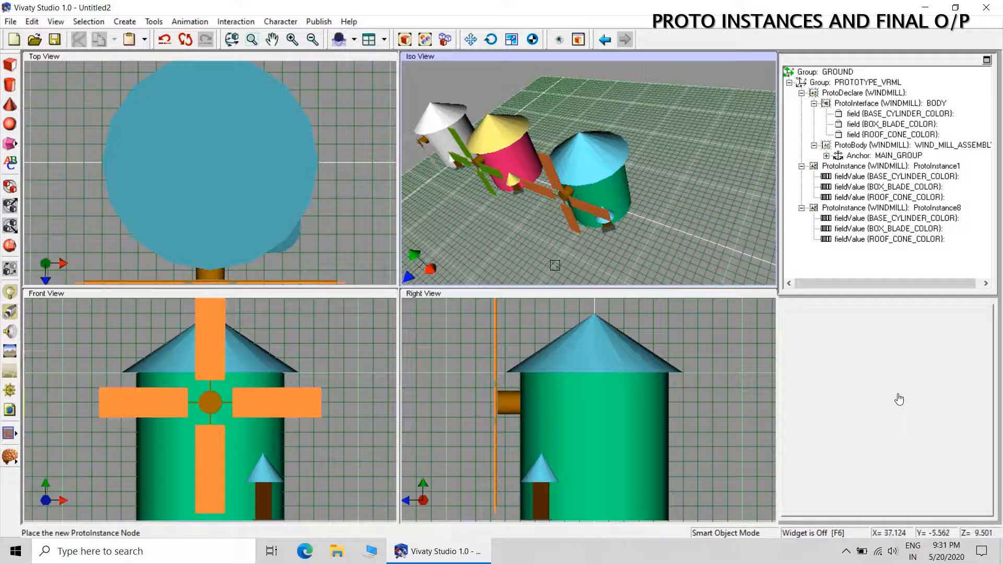
left_click(662, 245)
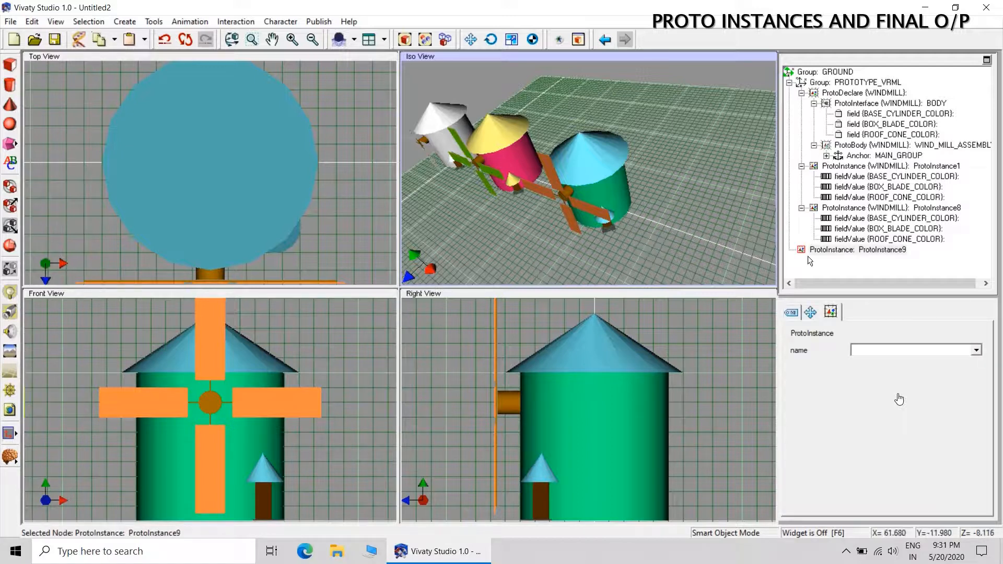
left_click_drag(843, 251, 836, 83)
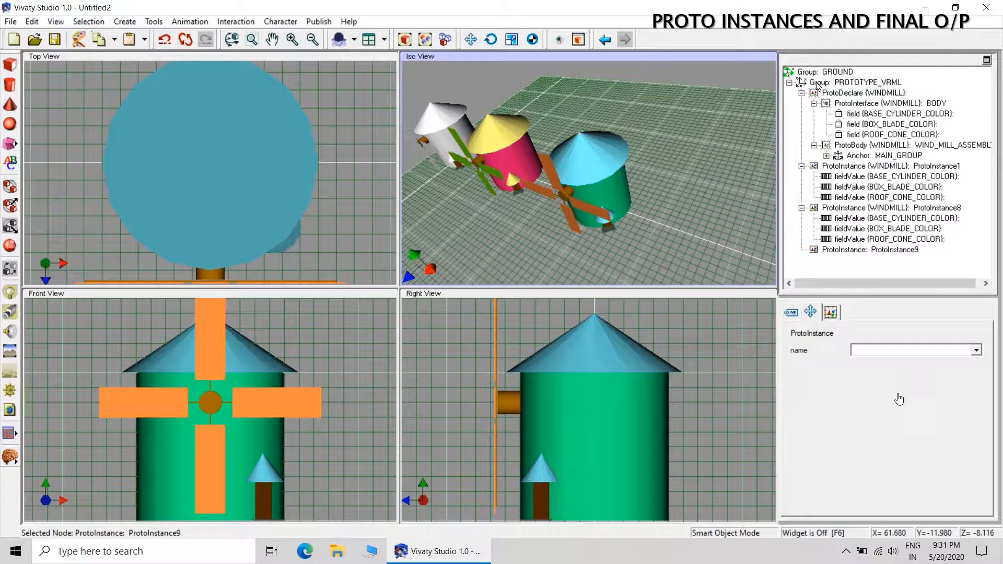
left_click(940, 350)
left_click(913, 363)
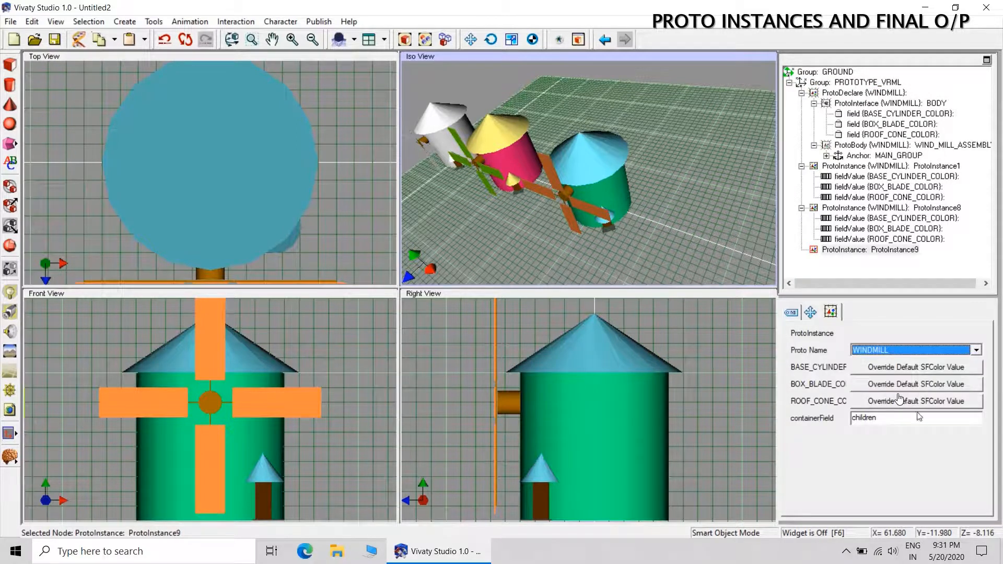
Zero the third WINDMILL instance's translation and set its X translation to 60.
left_click(811, 312)
left_click(935, 356)
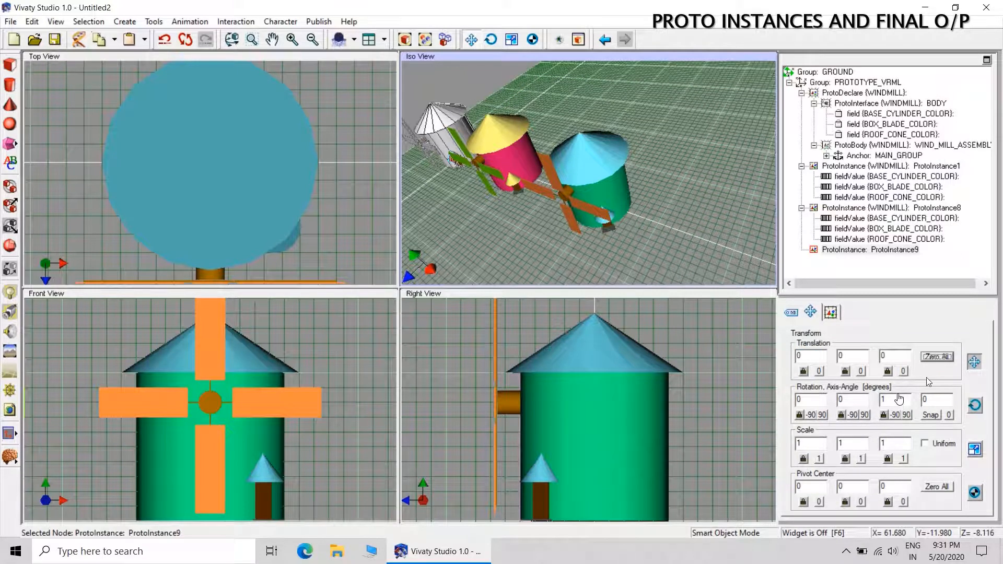
left_click(815, 356)
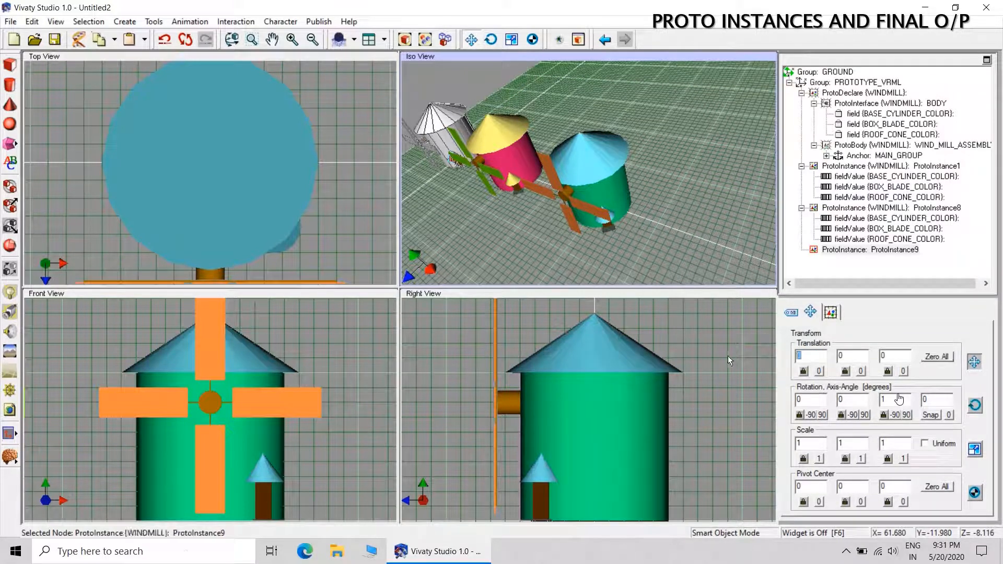
type("60")
key("Return")
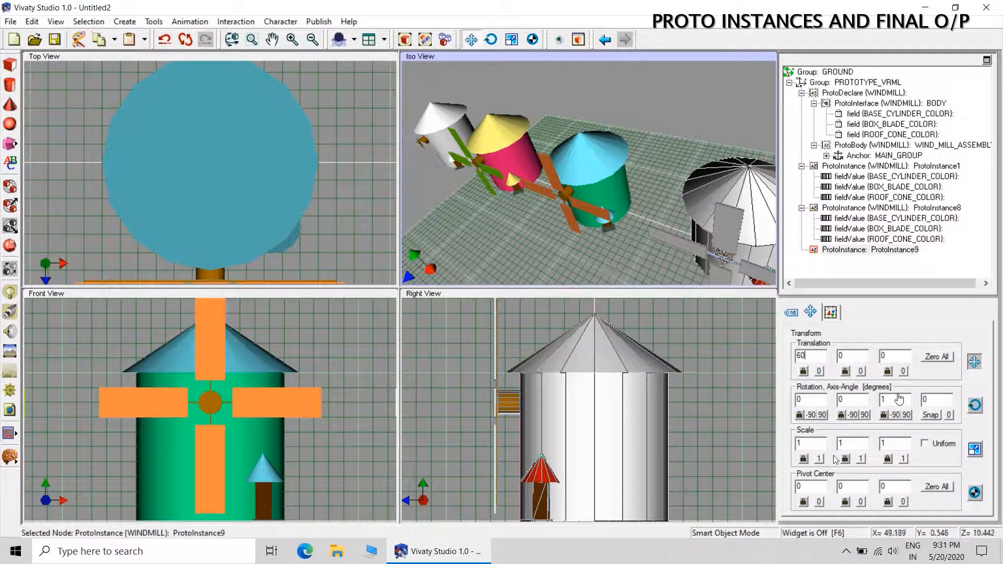
Override the third WINDMILL instance's BASE_CYLINDER_COLOR with orange (1, 0.501961, 0.25098) and clear the selection.
left_click(832, 313)
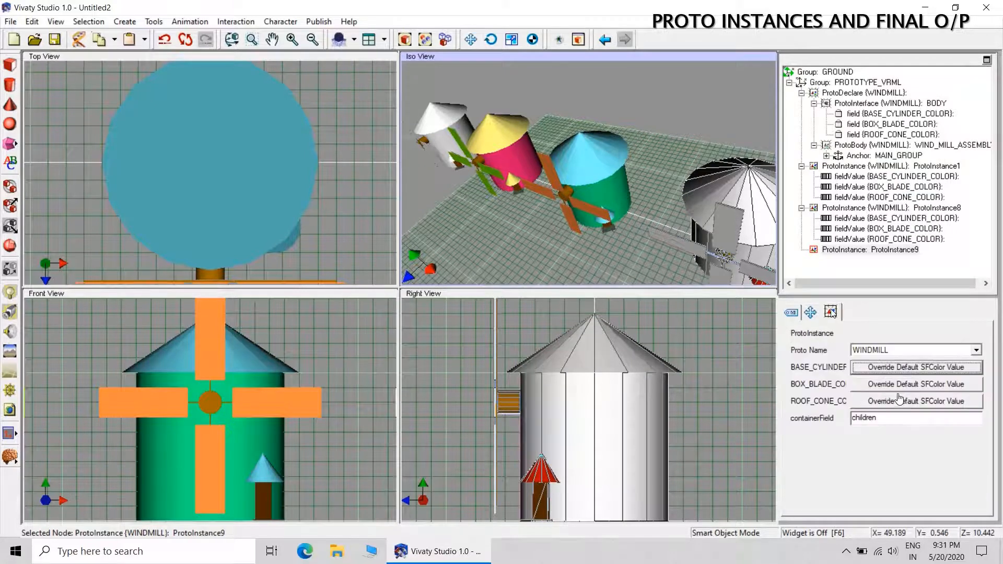
left_click(946, 368)
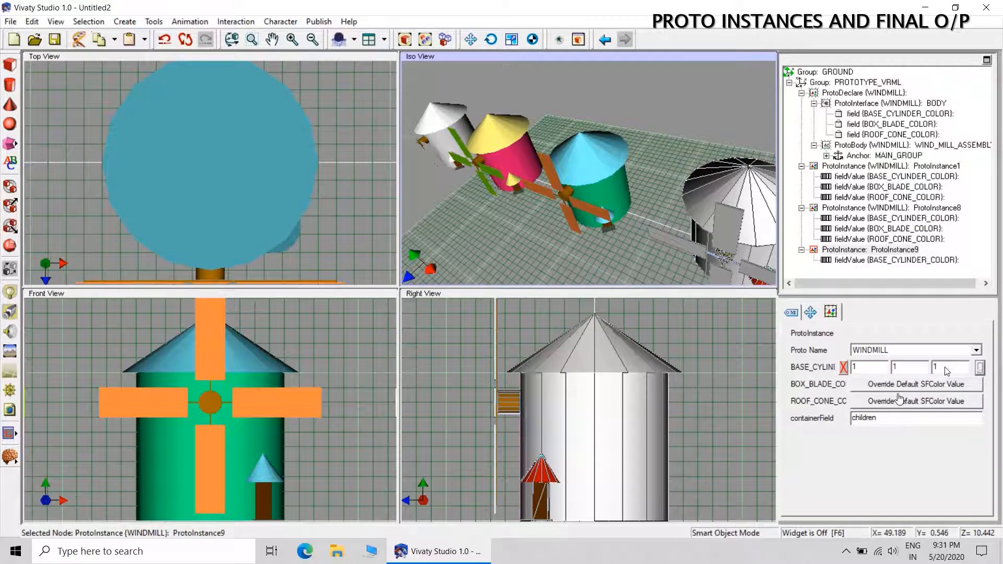
left_click(980, 368)
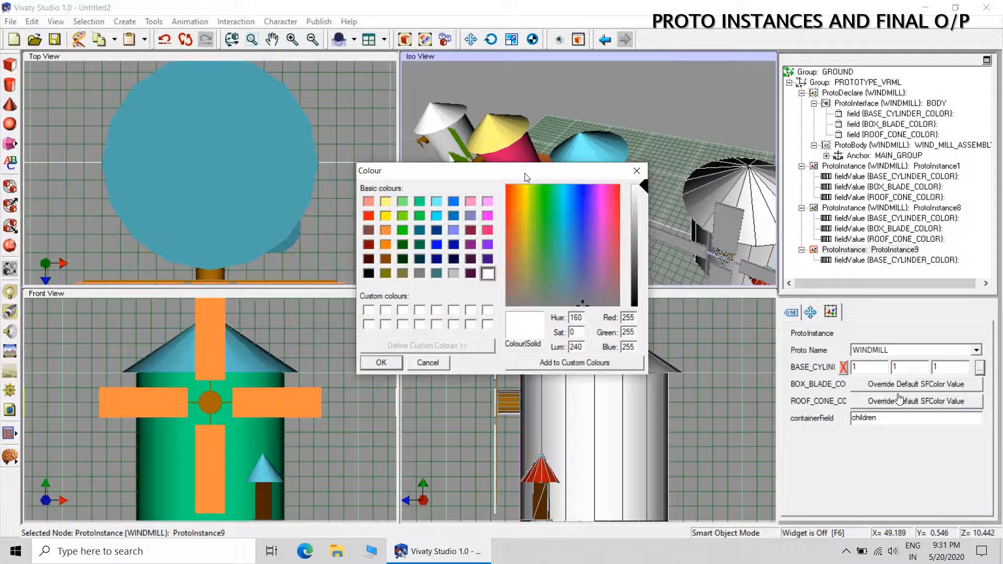
left_click_drag(525, 178, 722, 211)
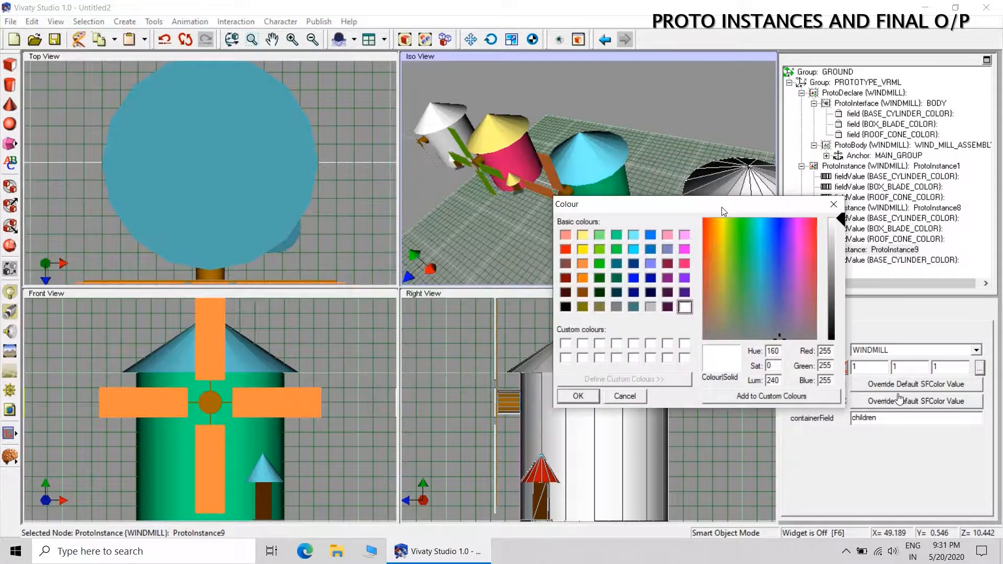
left_click(582, 263)
left_click(574, 398)
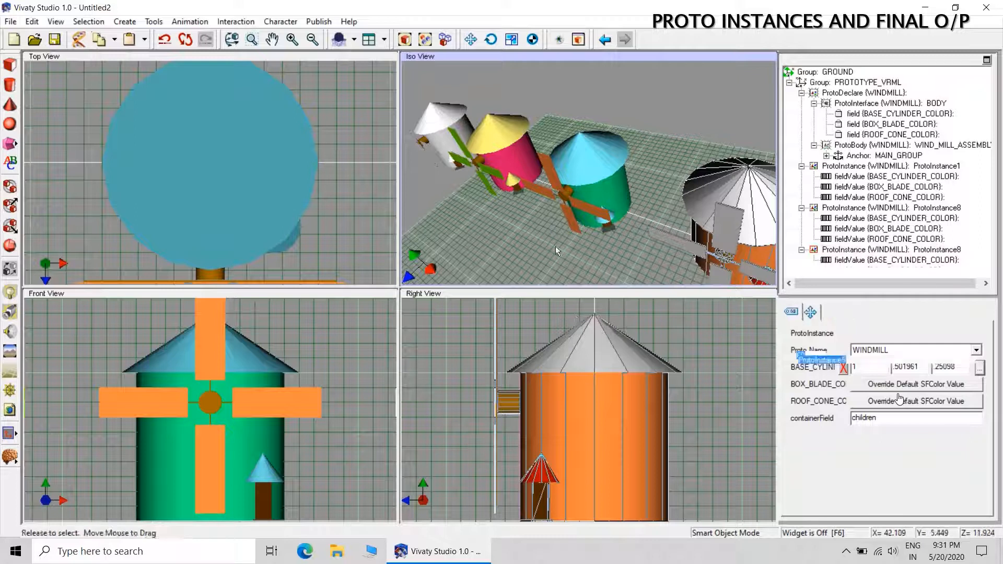
left_click(556, 246)
Override the third WINDMILL instance's BOX_BLADE_COLOR with red (1, 0, 0) and clear the selection.
left_click(857, 251)
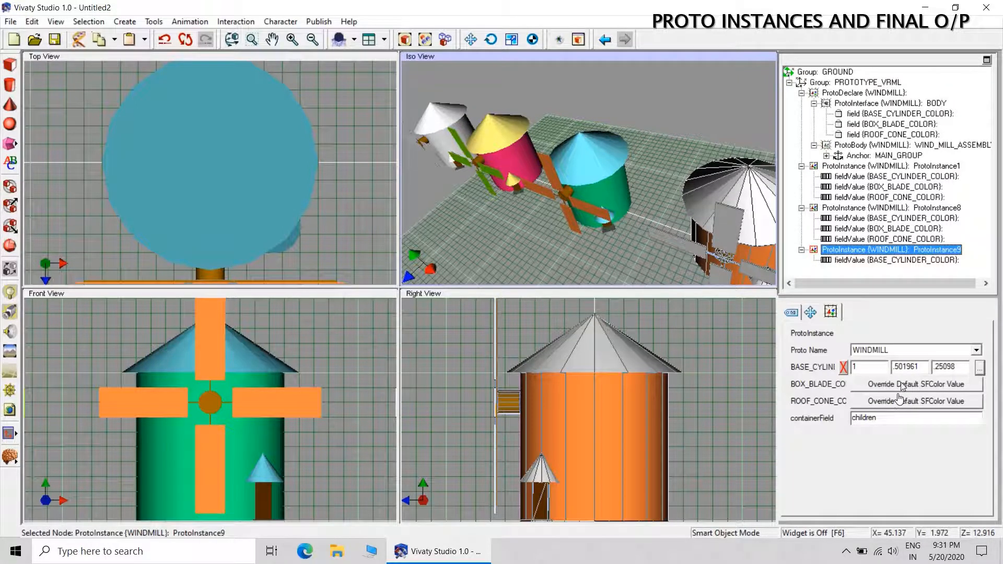
left_click(404, 43)
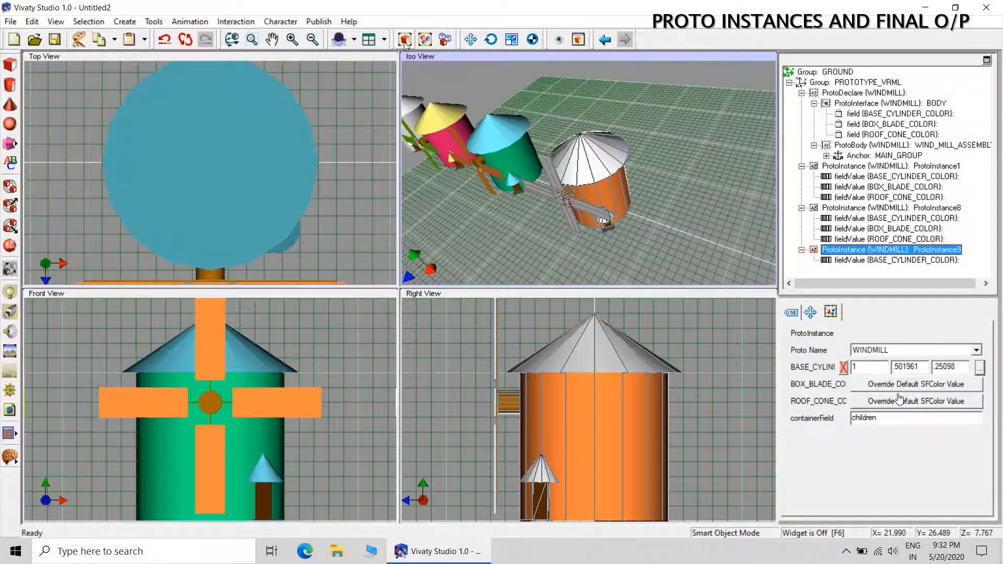
left_click(924, 389)
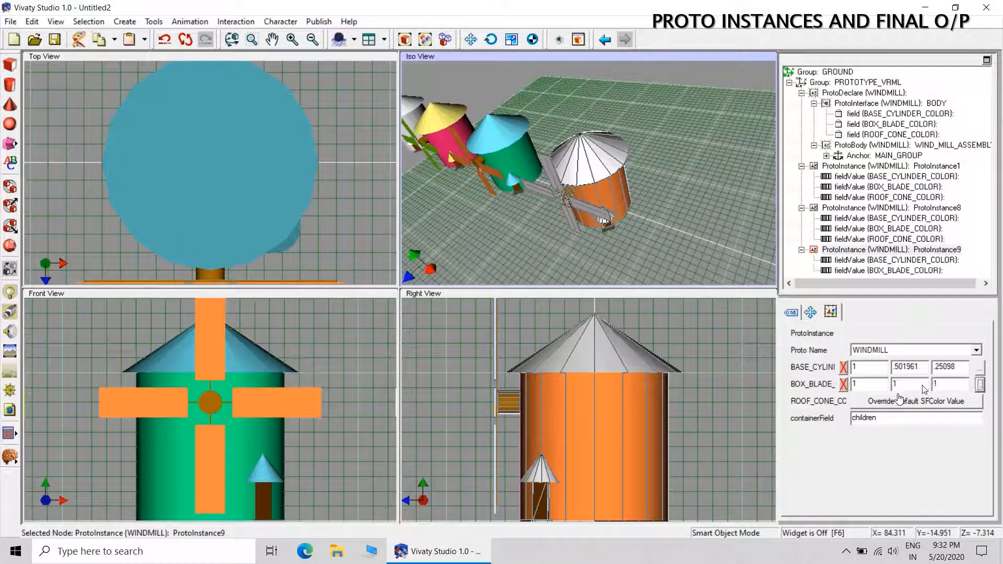
left_click(979, 385)
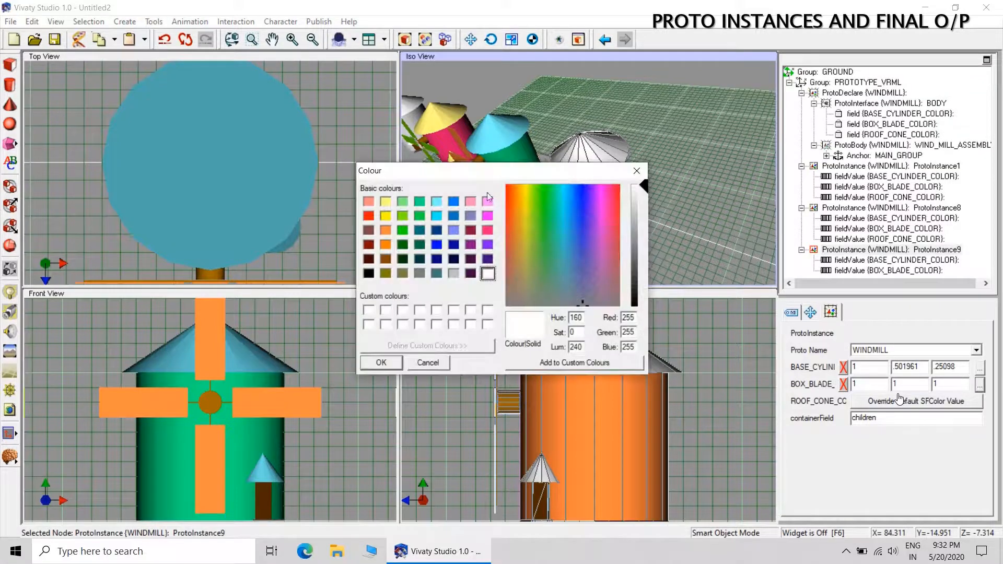
left_click_drag(476, 177, 634, 201)
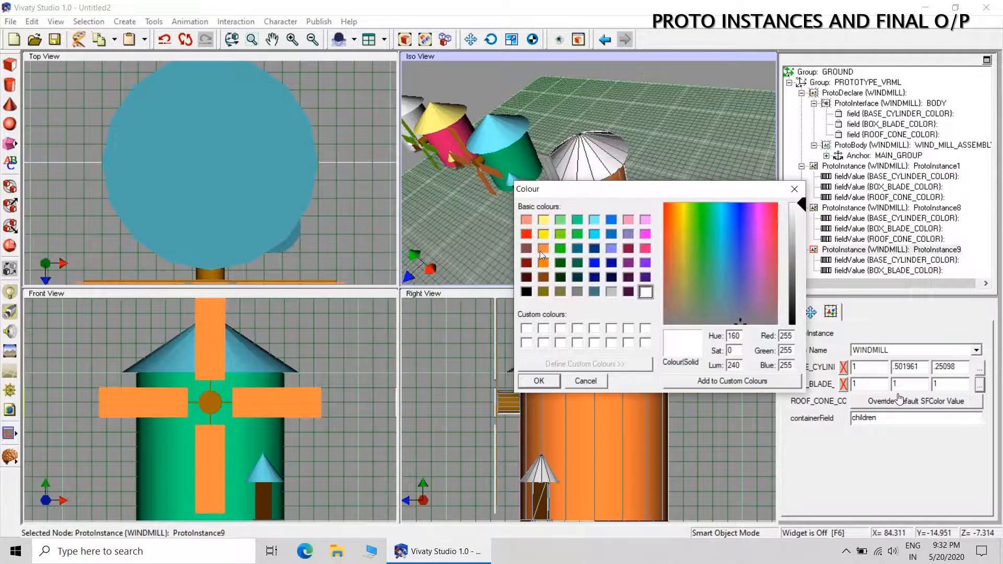
left_click(526, 234)
left_click(539, 381)
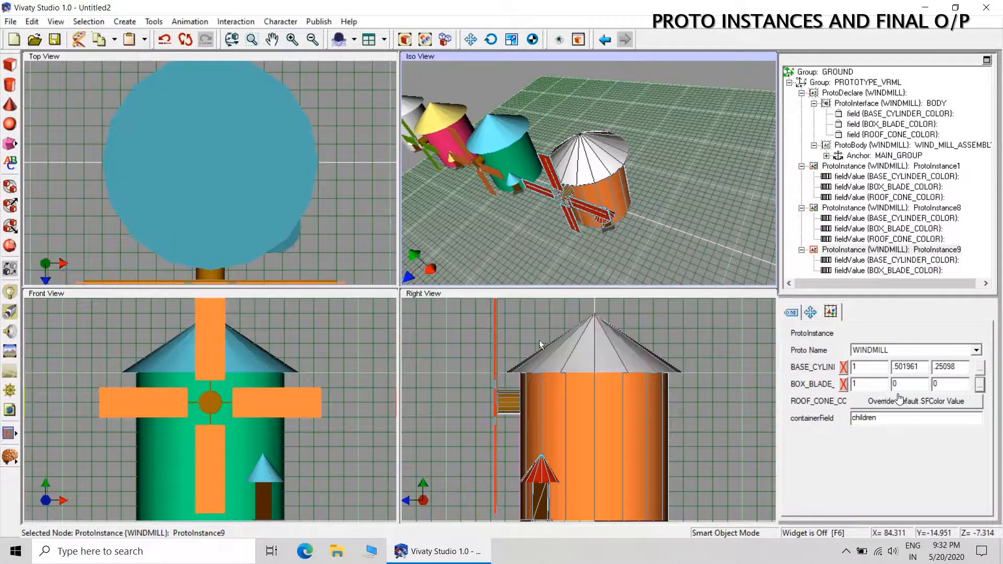
left_click(522, 253)
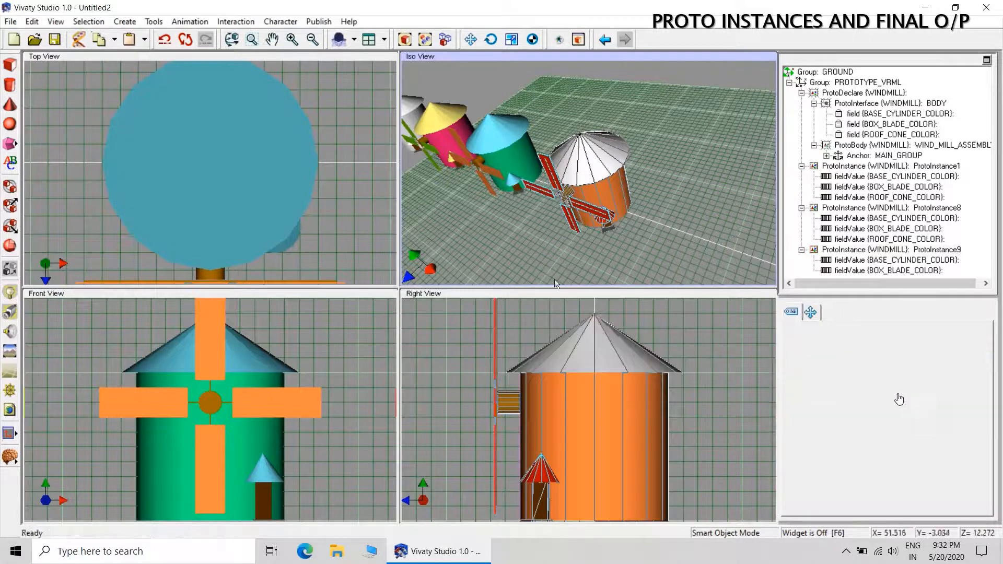
Override the third WINDMILL instance's ROOF_CONE_COLOR with yellow (RGB 255, 255, 0) and clear the selection.
left_click(888, 249)
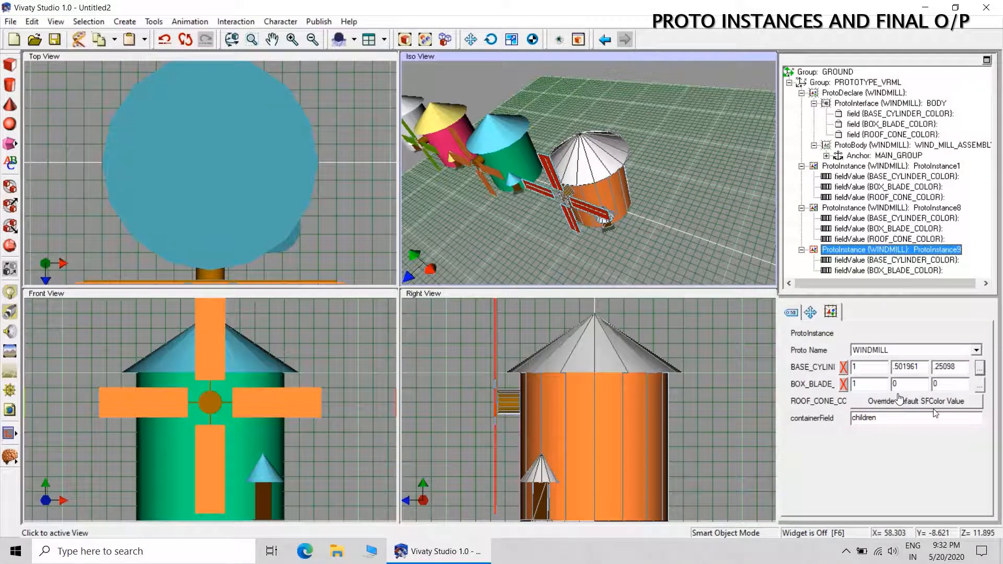
left_click(950, 403)
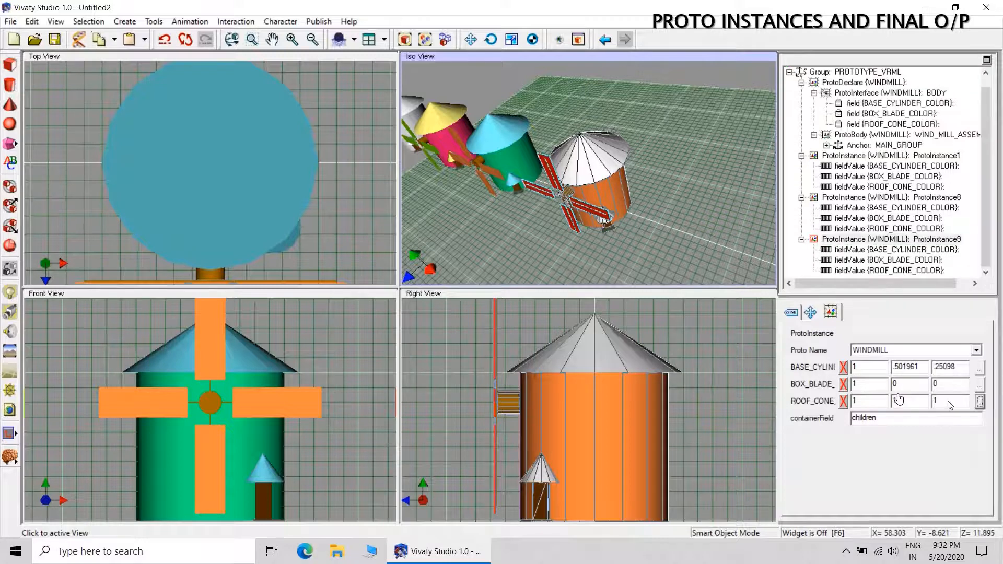
left_click(980, 402)
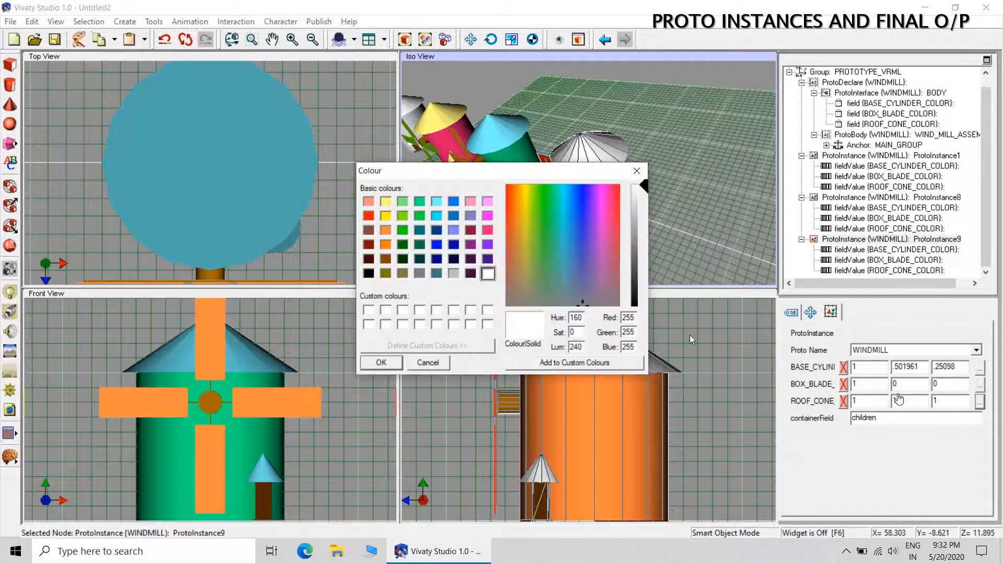
left_click(385, 217)
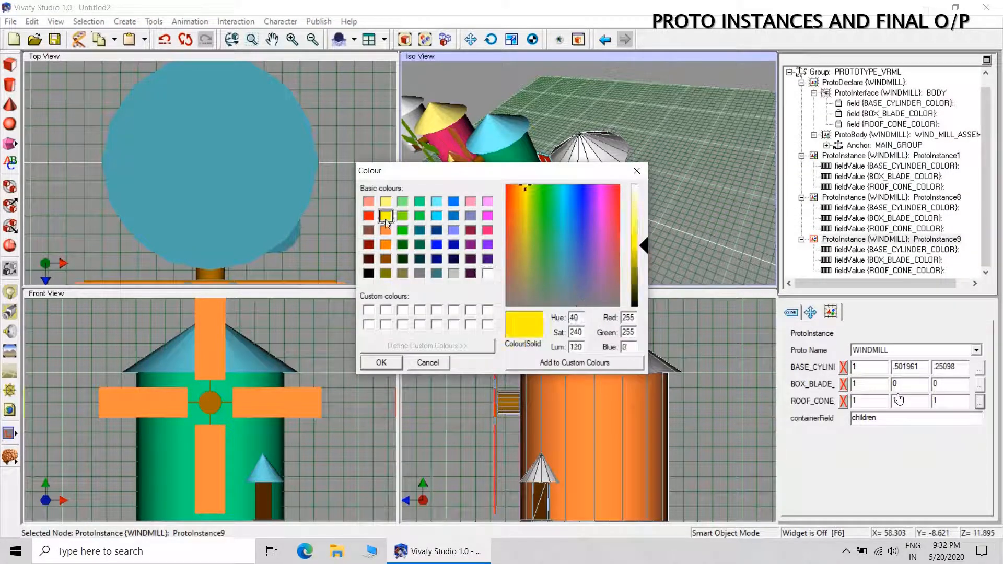
left_click(374, 366)
left_click(601, 246)
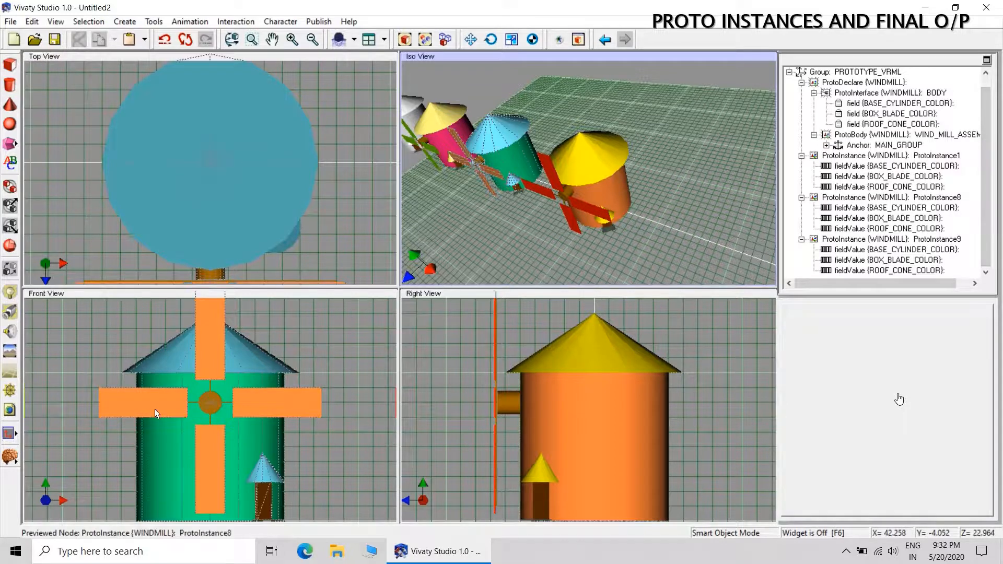
Add a fourth ProtoInstance node to the PROTOTYPE_VRML scene.
left_click(11, 460)
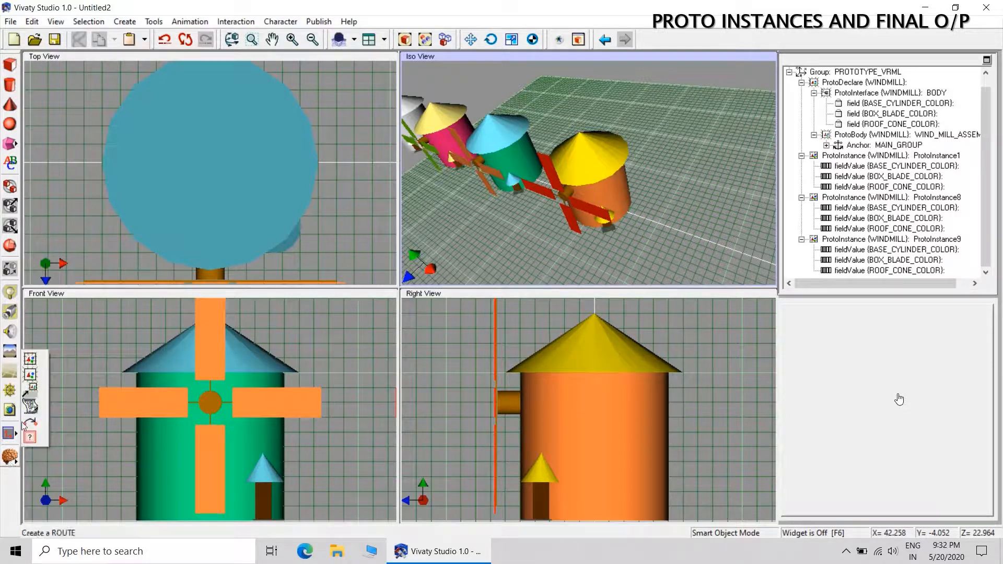
left_click(31, 362)
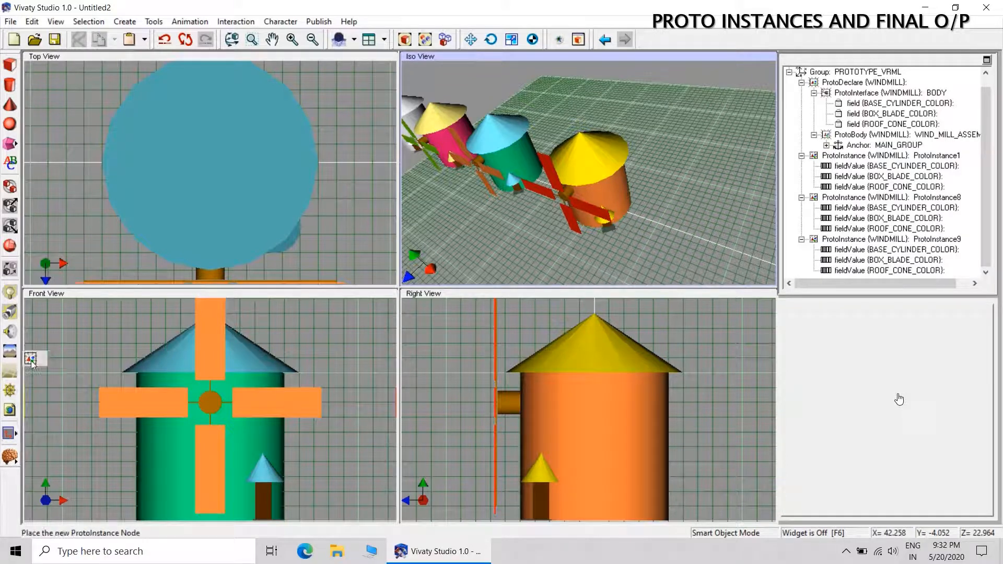
left_click(899, 400)
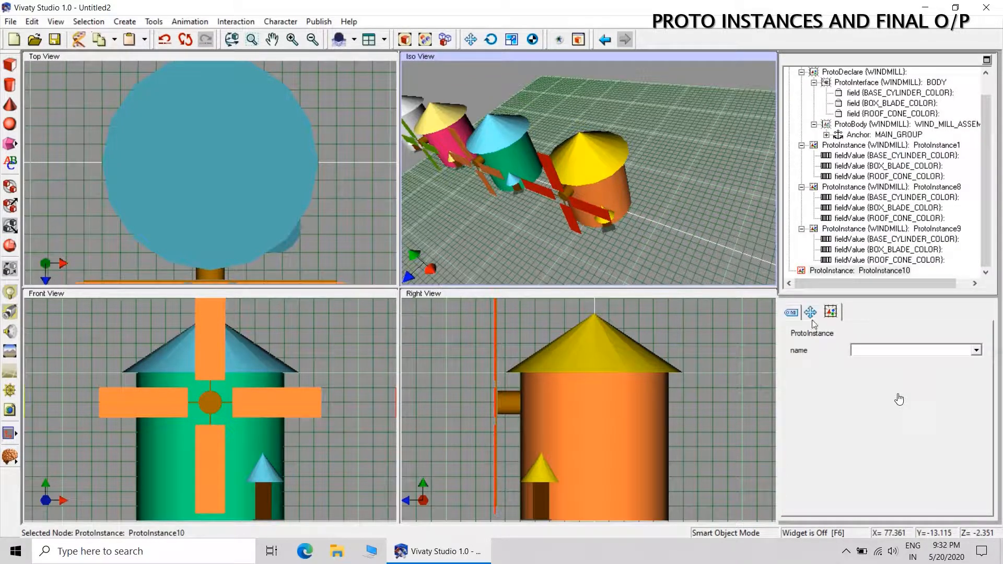
Zero the new proto instance's translation, set its X translation to 80 and clear the selection.
left_click(811, 317)
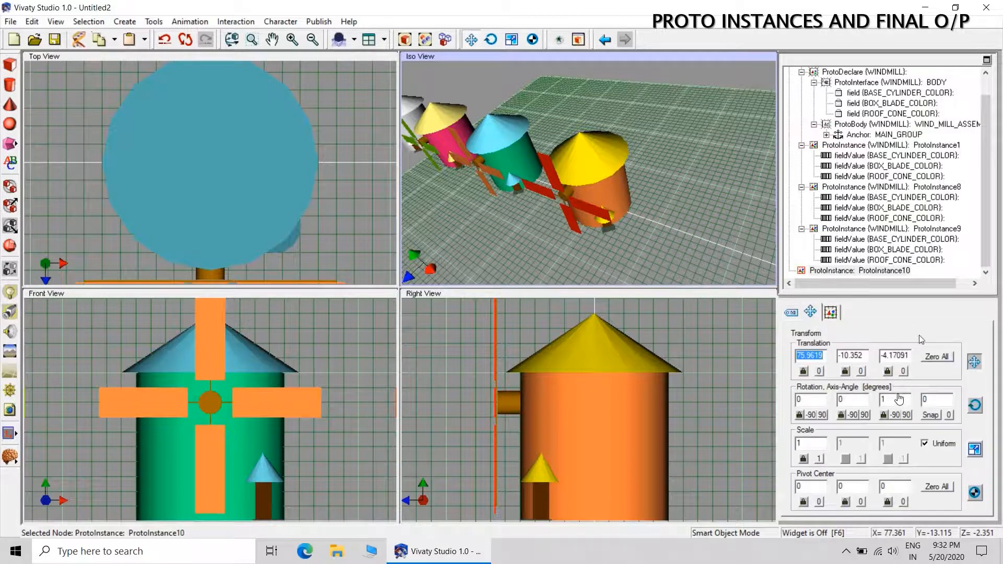
left_click(936, 356)
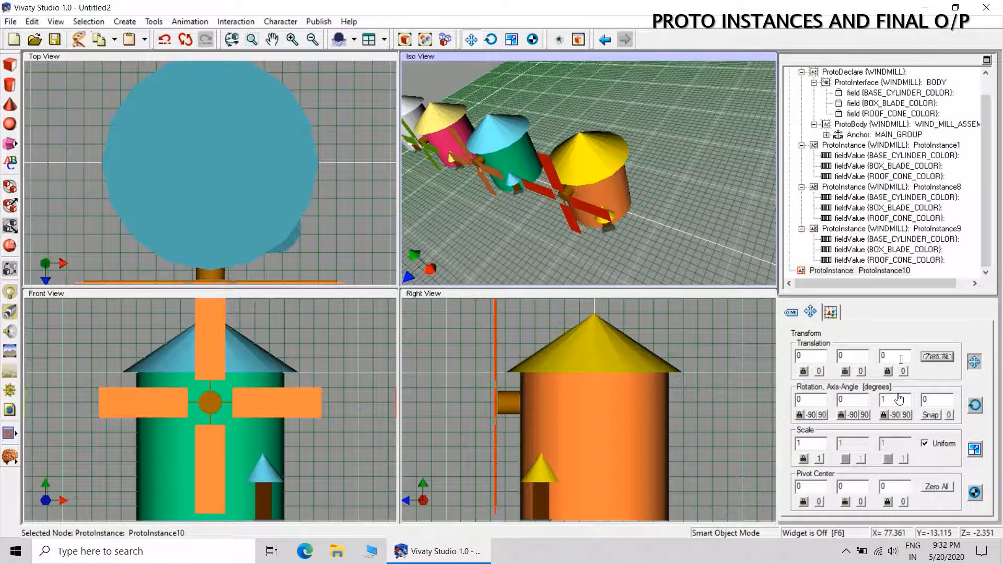
left_click(812, 356)
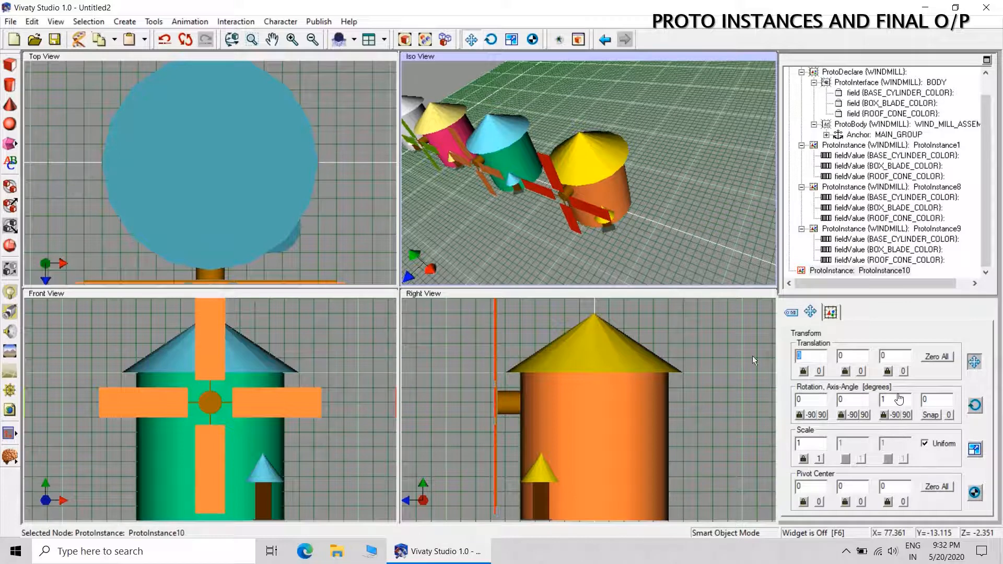
type("80")
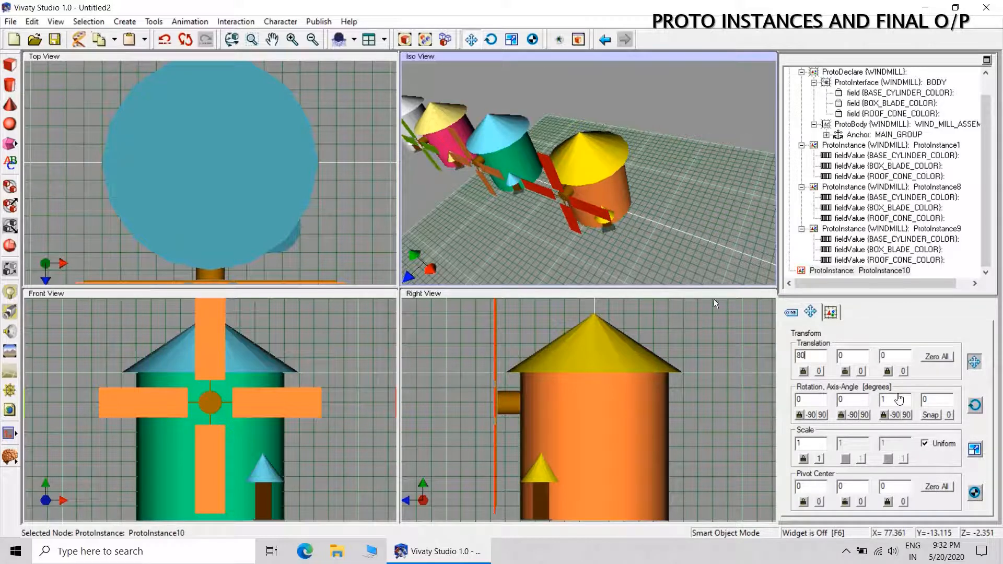
left_click(680, 209)
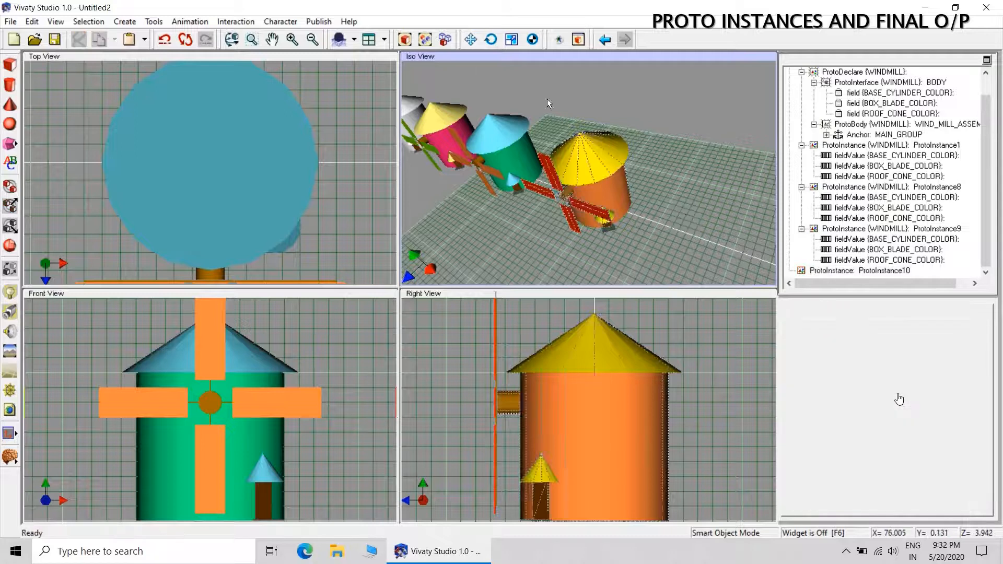
Assign the WINDMILL proto to the fourth proto instance.
left_click(405, 39)
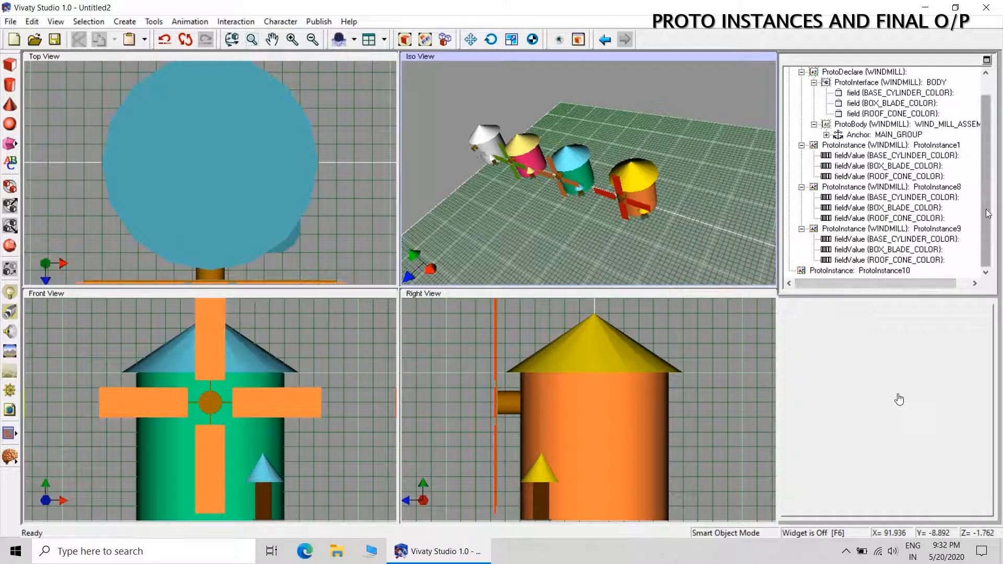
mouse_move(987, 220)
left_mouse_down()
mouse_move(987, 196)
mouse_move(987, 220)
left_mouse_up()
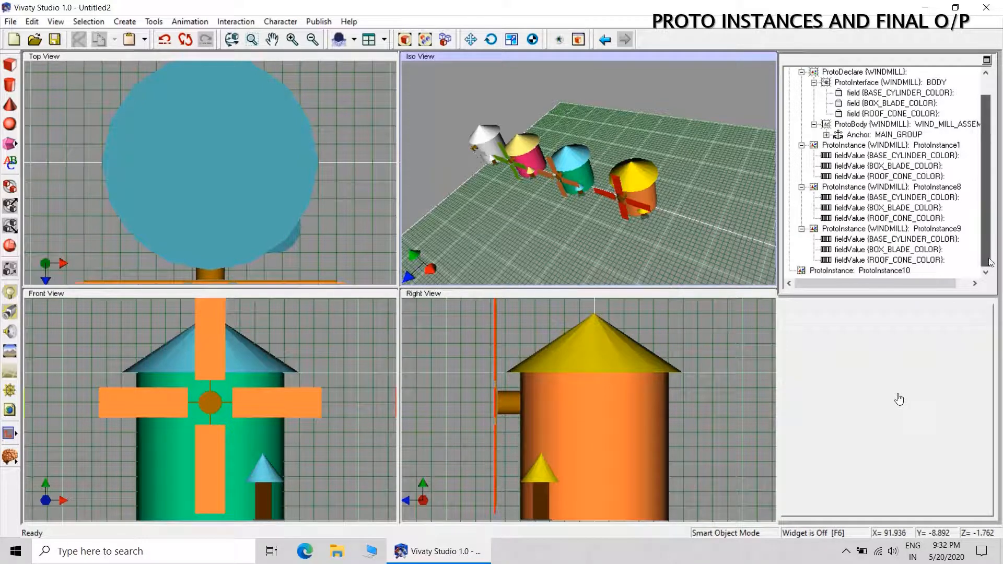
left_click(865, 271)
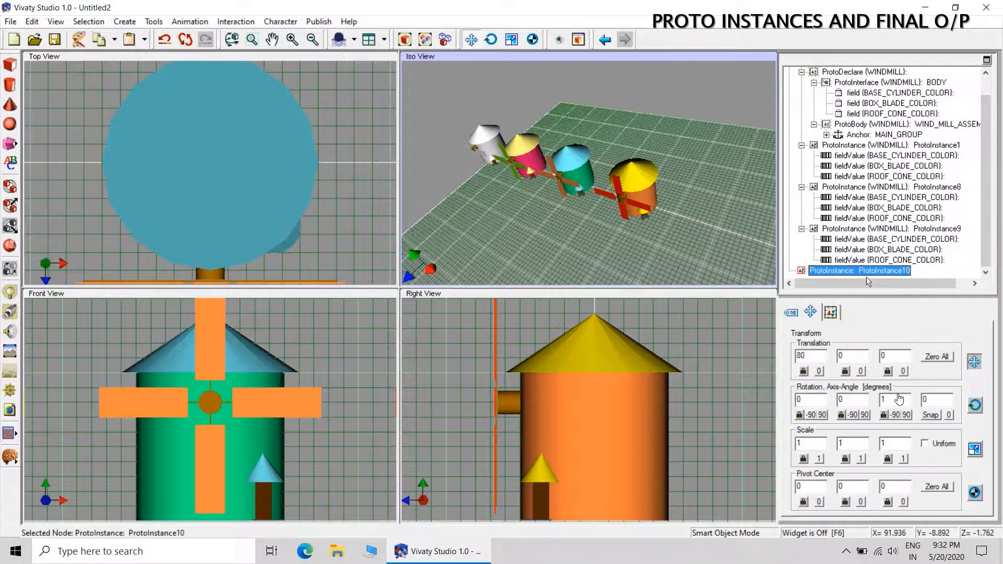
left_click(831, 312)
left_click(940, 350)
left_click(890, 362)
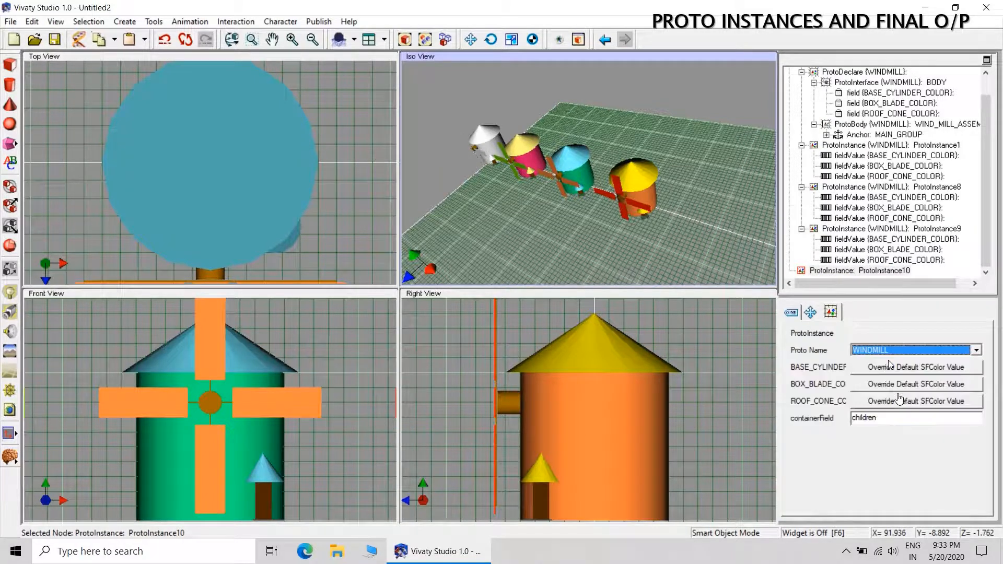
left_click(629, 240)
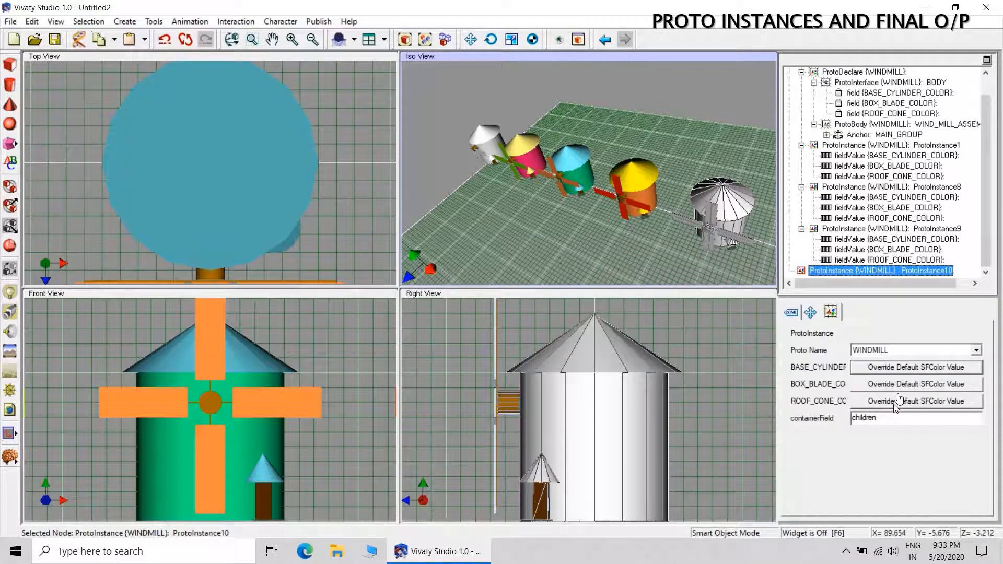
Override the fourth WINDMILL instance's BASE_CYLINDER_COLOR with cyan (0, 1, 1).
left_click(903, 369)
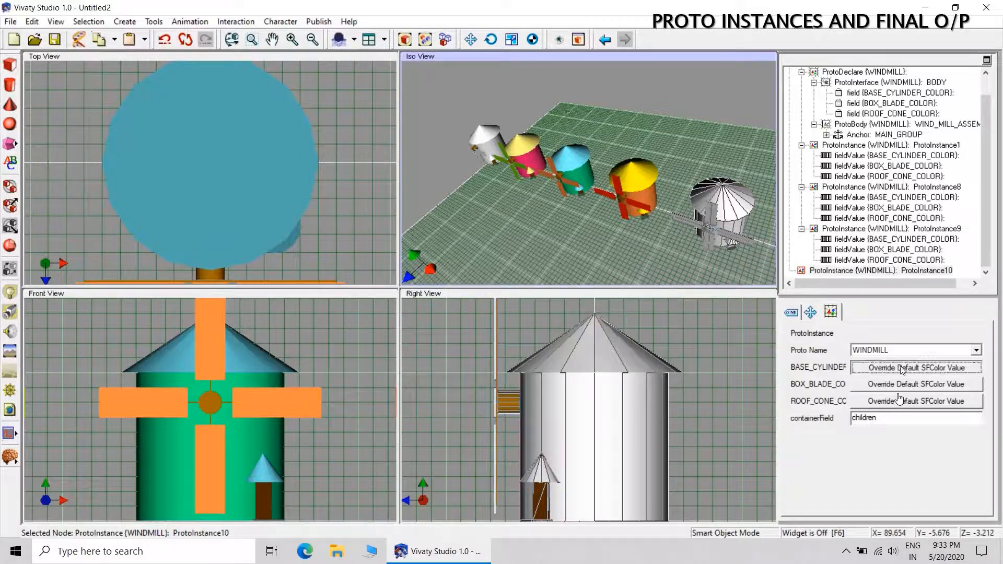
left_click(978, 368)
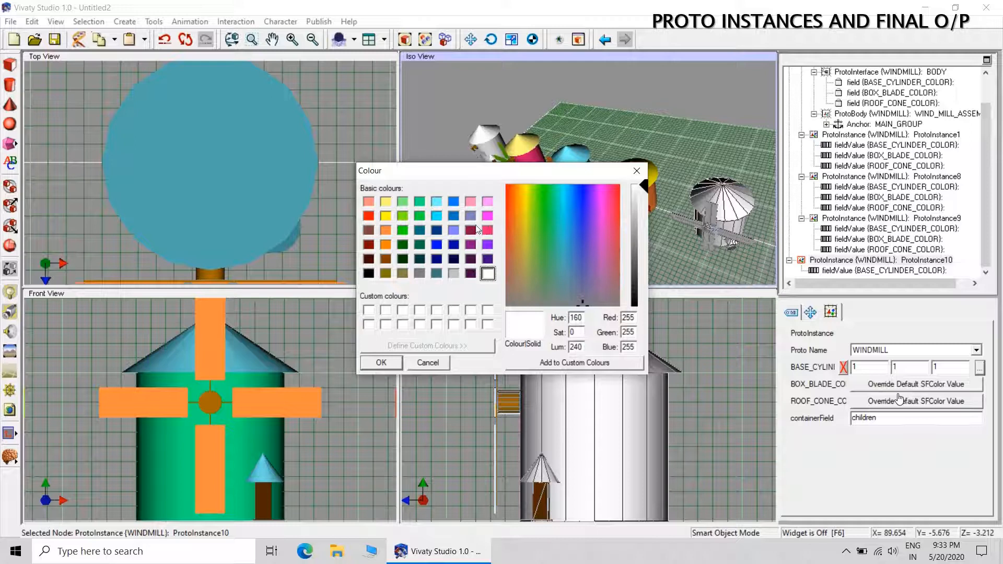
left_click(436, 216)
left_click(382, 362)
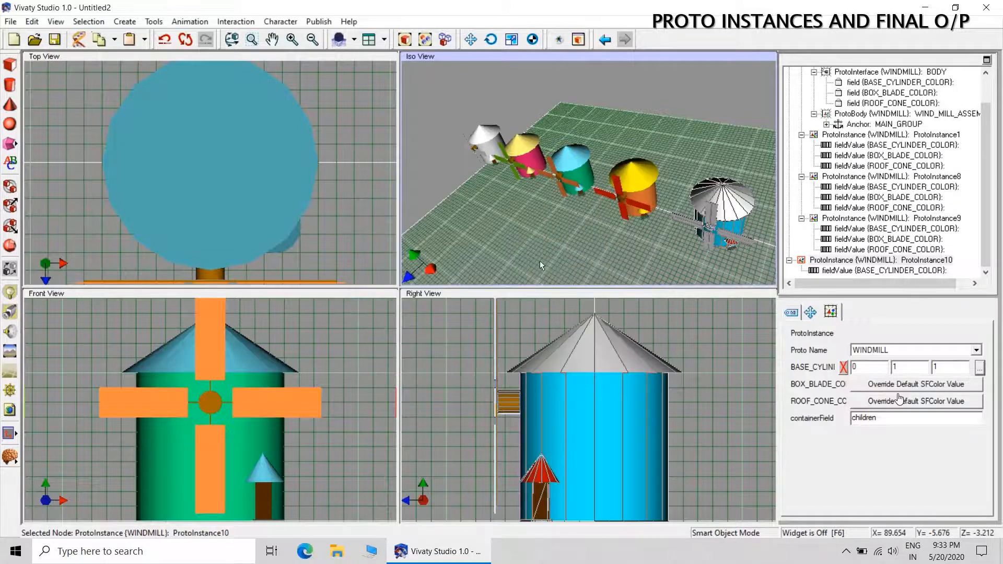
left_click(589, 310)
Override the fourth WINDMILL instance's BOX_BLADE_COLOR with blue (0, 0.501961, 1) and clear the selection.
left_click(864, 260)
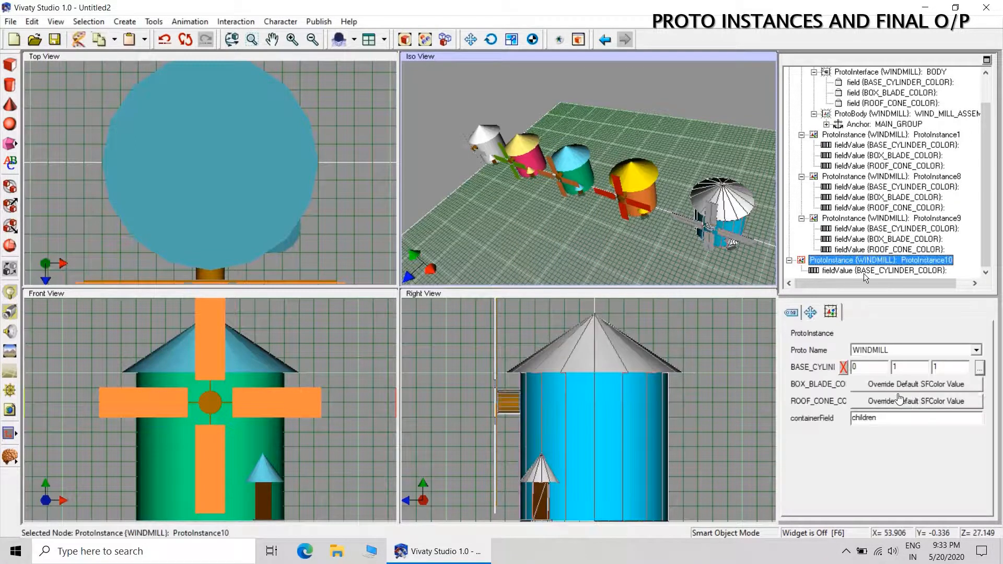
left_click(895, 385)
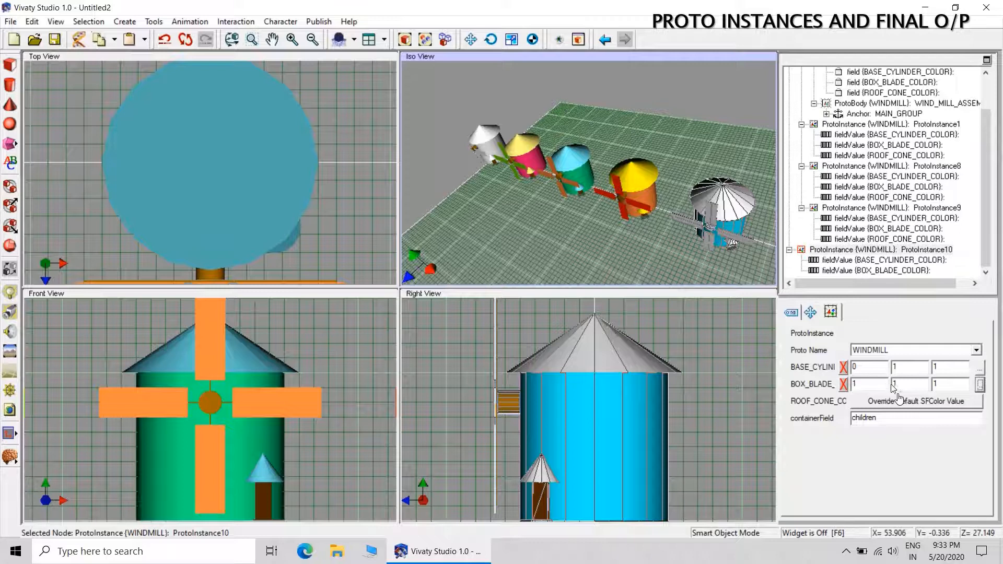
left_click(980, 385)
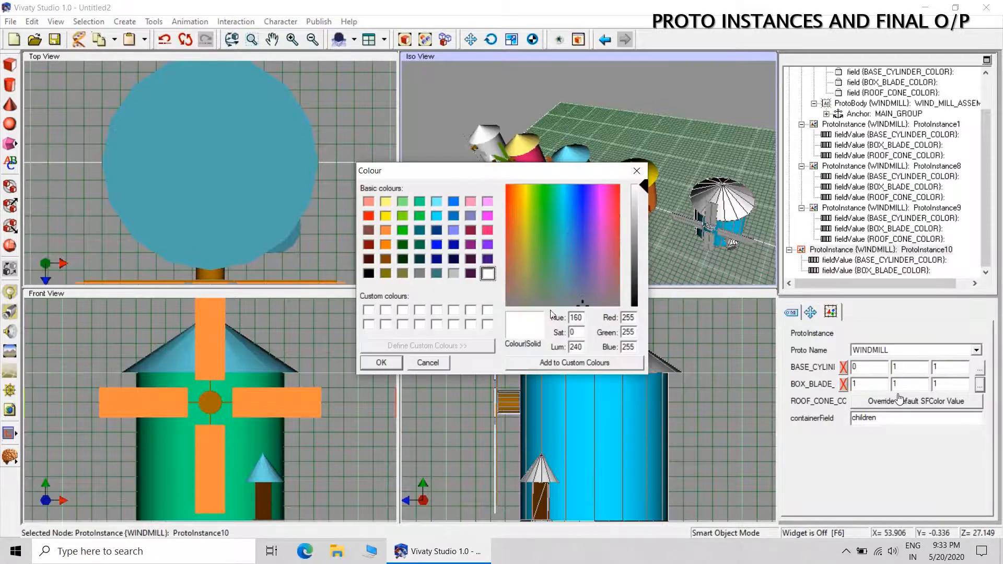
left_click(455, 202)
left_click(381, 363)
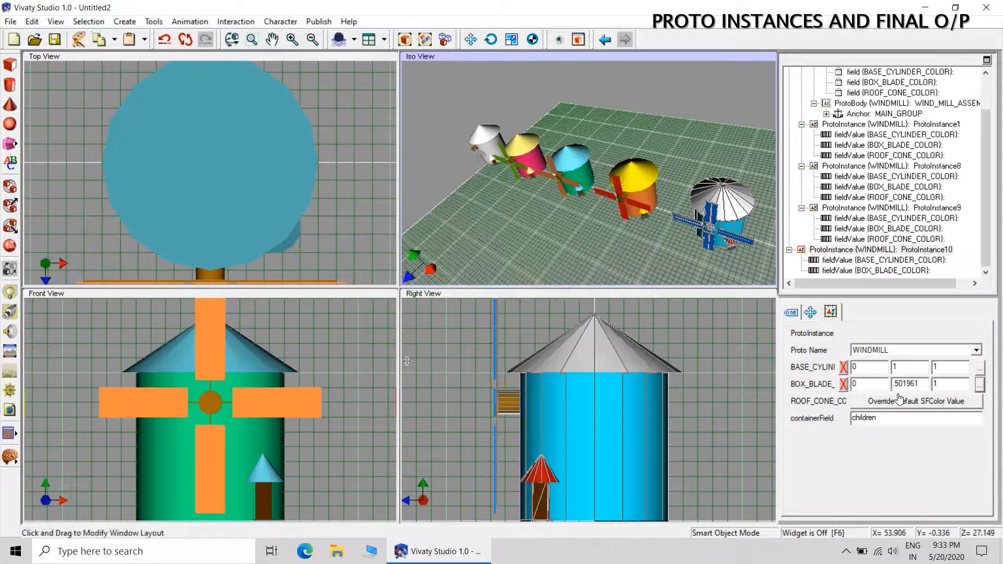
left_click(573, 263)
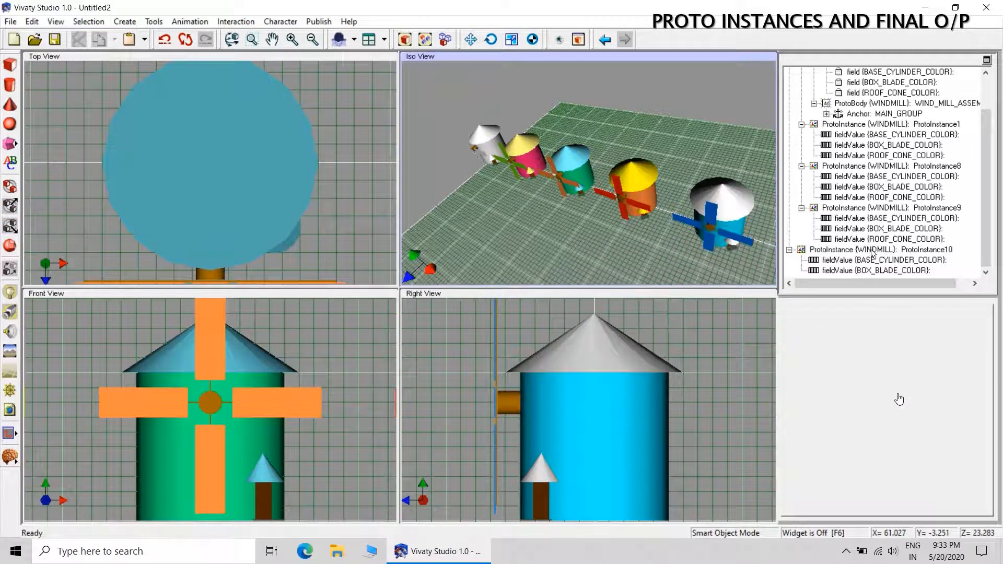
Override the fourth WINDMILL instance's ROOF_CONE_COLOR with red (RGB 255, 0, 0) and clear the selection.
left_click(853, 253)
left_click(917, 405)
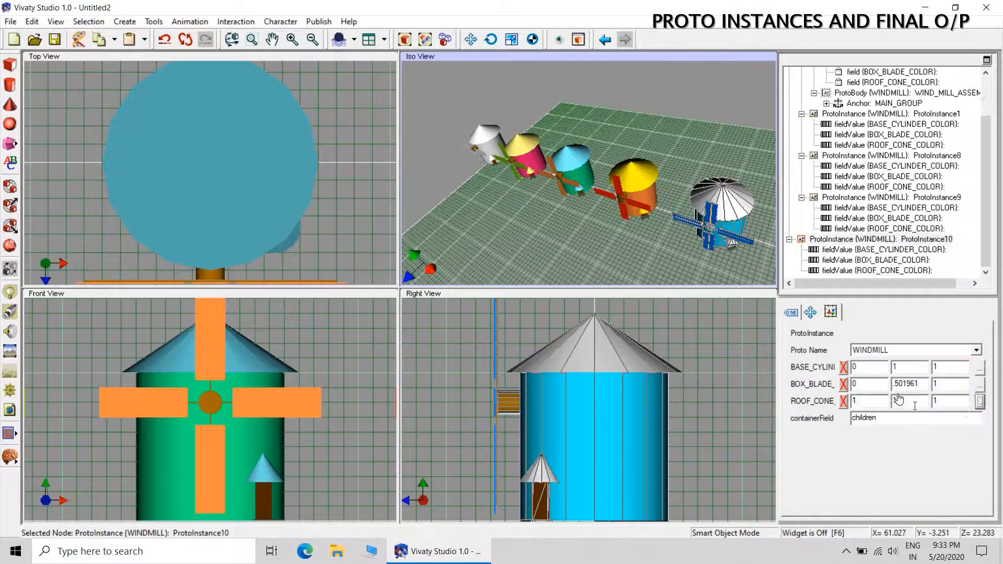
left_click(980, 401)
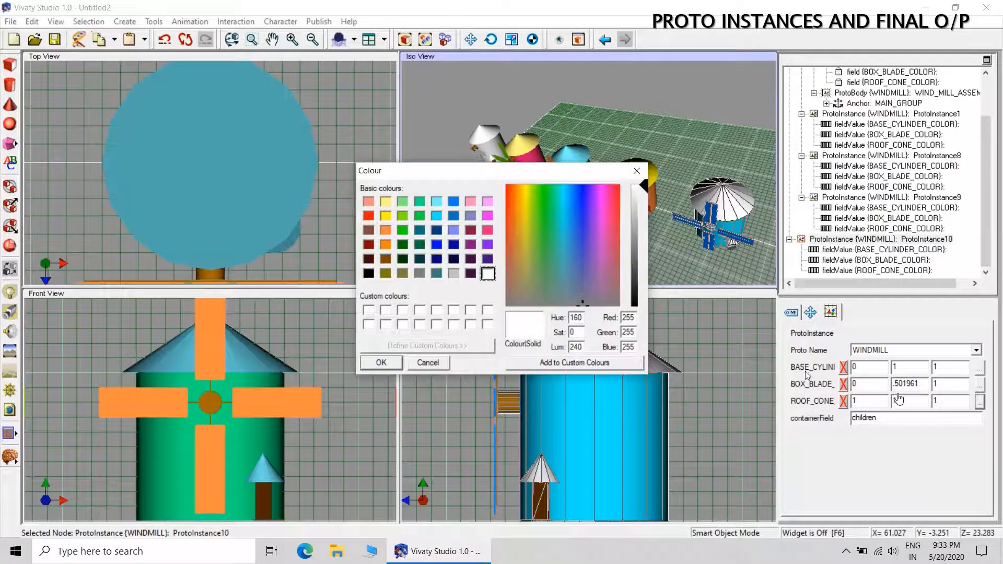
left_click(369, 215)
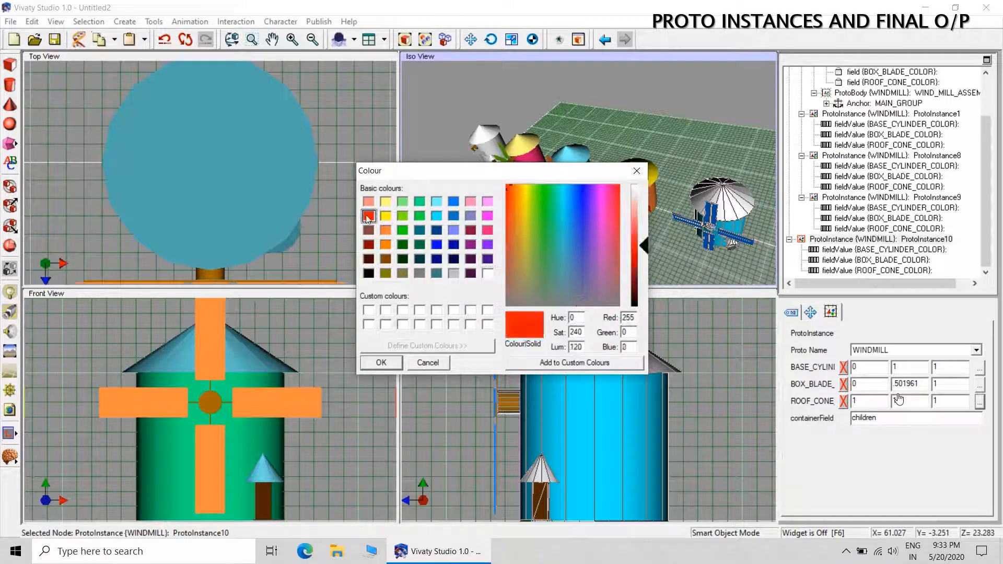
left_click(382, 362)
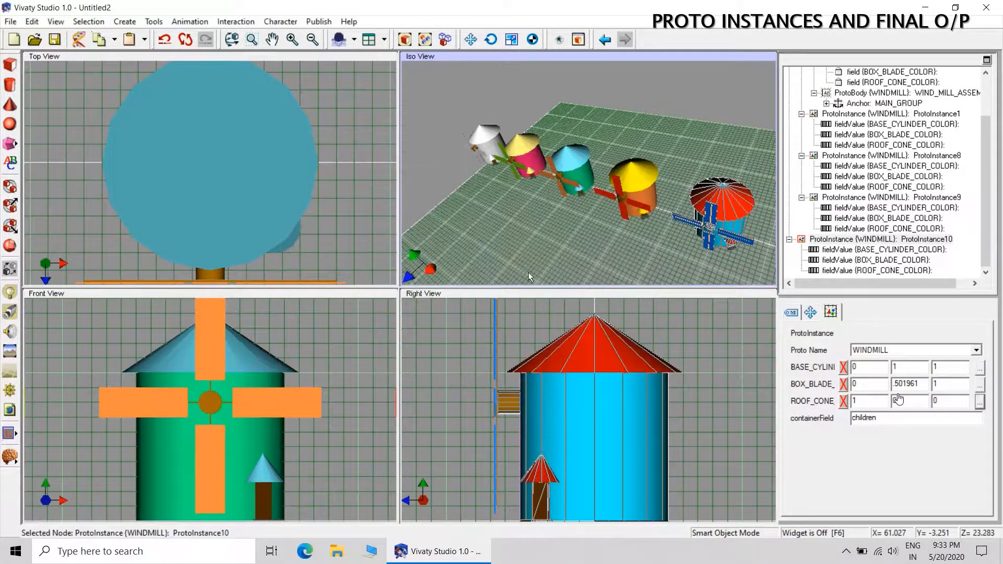
left_click(586, 249)
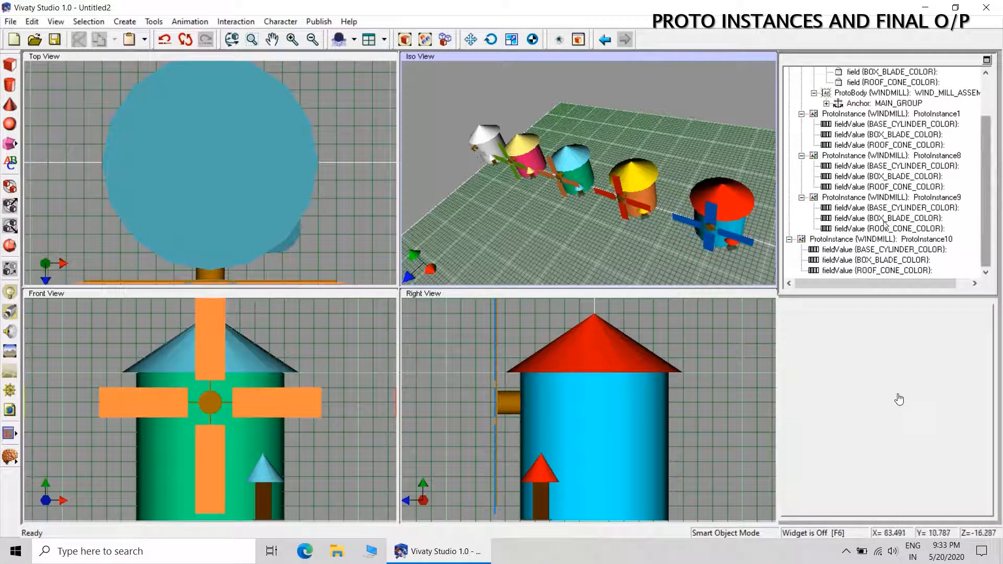
Save the scene as Untitled2.fxw in the VRML WINDMILL PROTO folder.
left_click(10, 21)
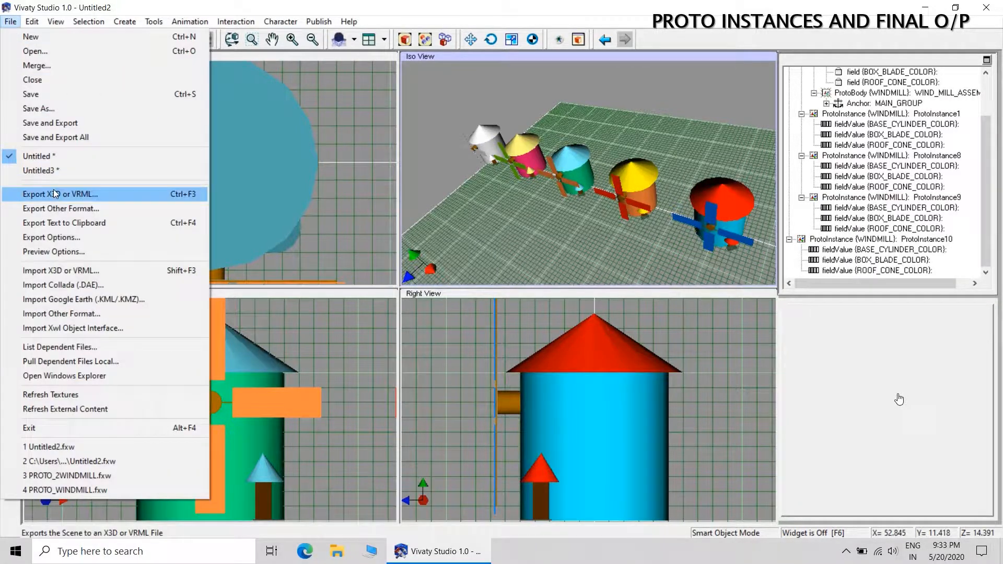
left_click(51, 108)
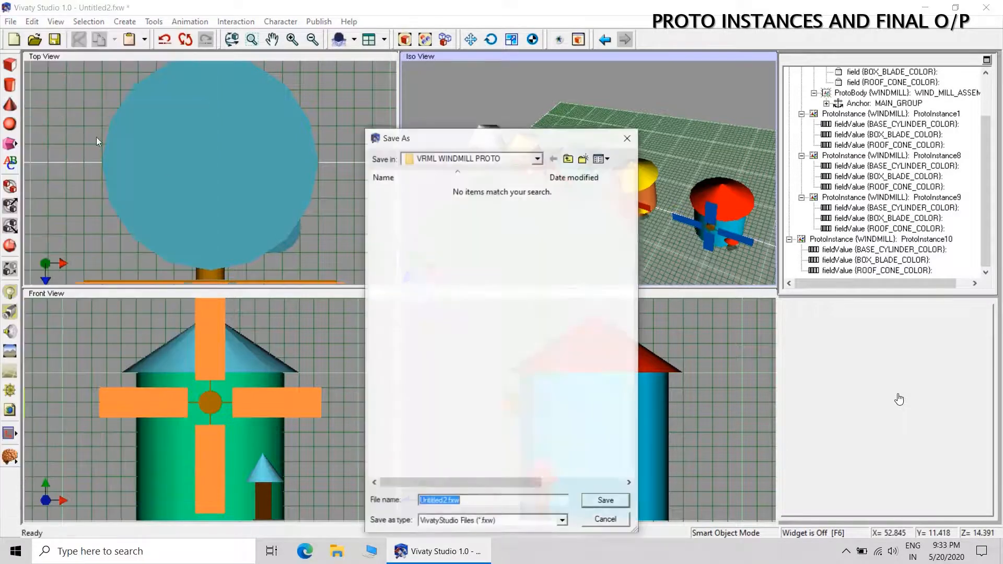
left_click(614, 504)
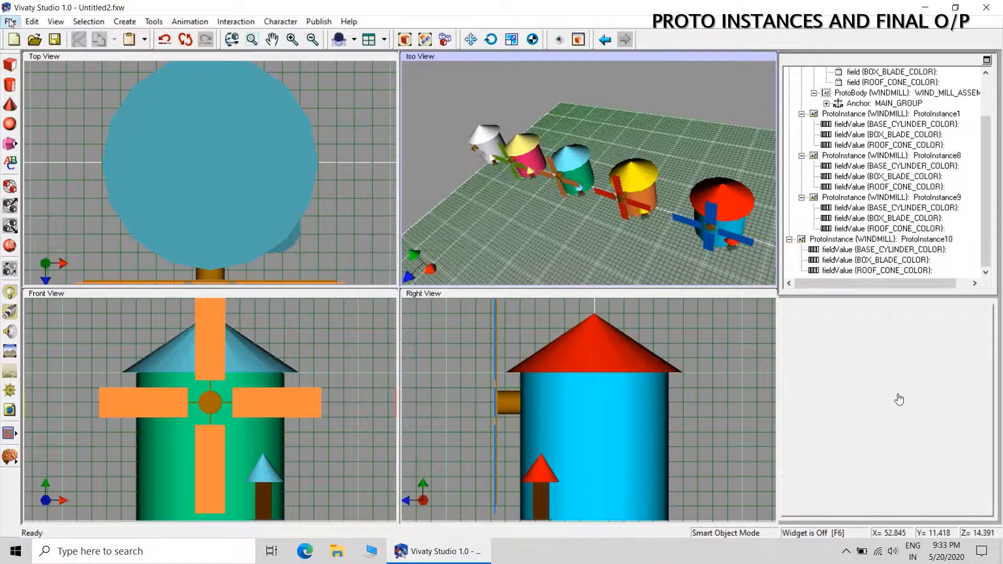
Export the scene as an uncompressed VRML file named PROTO_WINDMILL in the VRML WINDMILL PROTO folder.
left_click(10, 21)
left_click(52, 194)
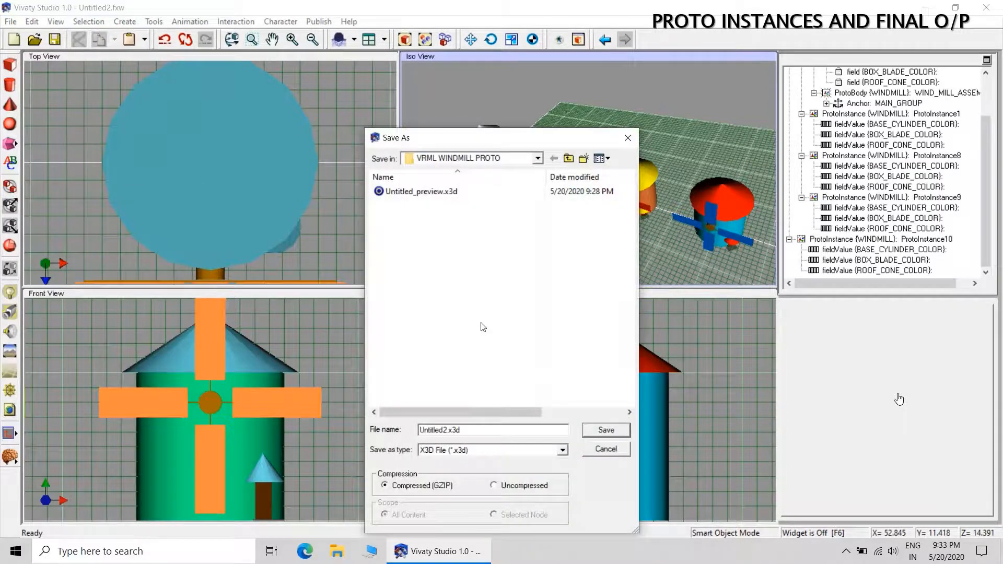
left_click(495, 486)
left_click(497, 450)
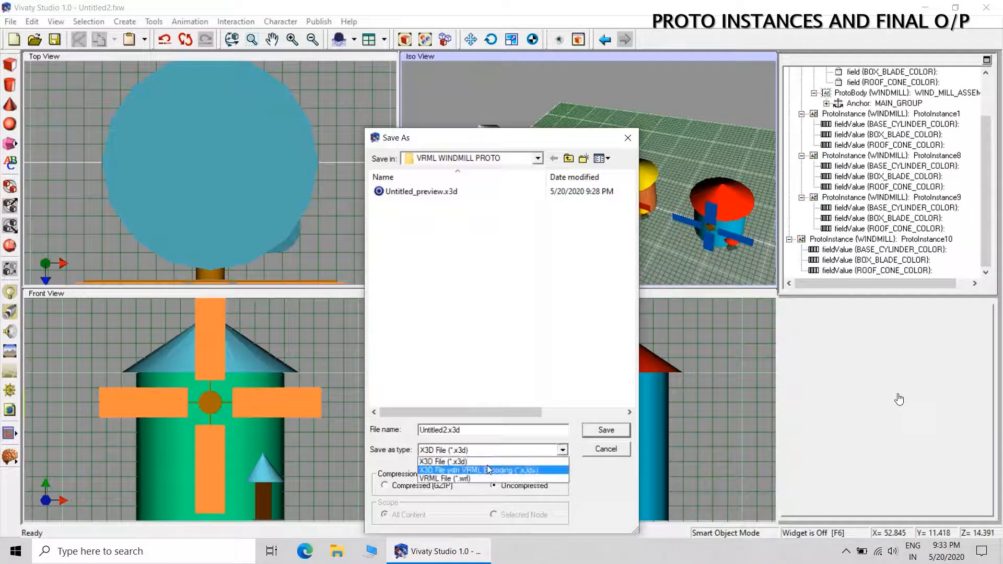
left_click(484, 478)
double_click(462, 429)
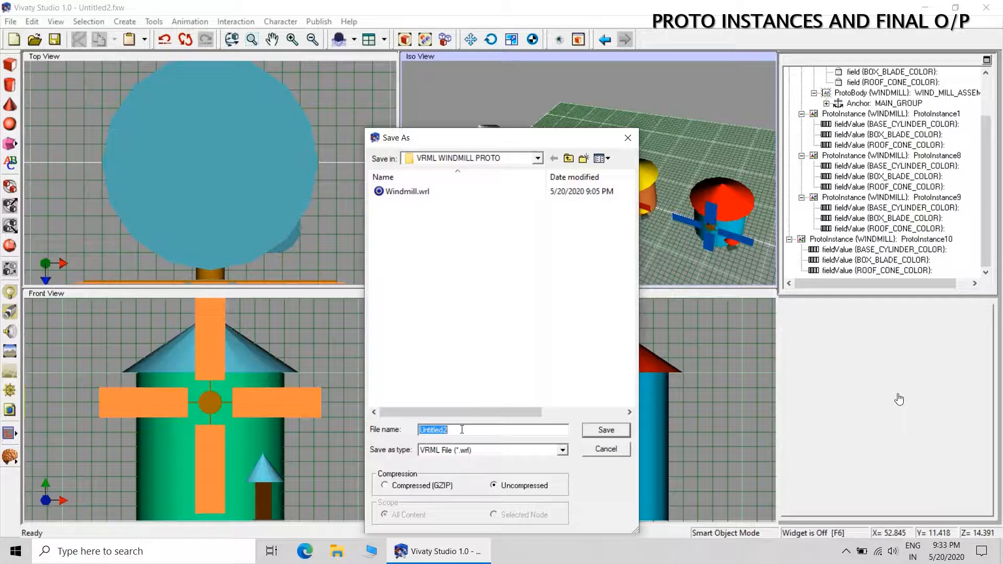
type("PP")
left_click(604, 433)
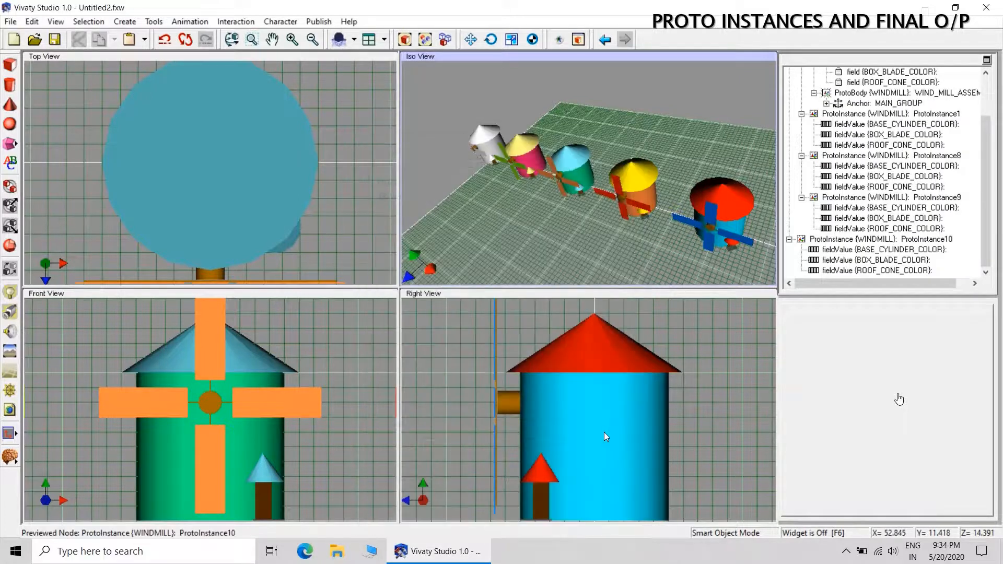
Open the exported PROTO_WINDMILL.wrl from the desktop's VRML WINDMILL PROTO folder in BS Contact and inspect the coloured windmills from different angles.
left_click(926, 7)
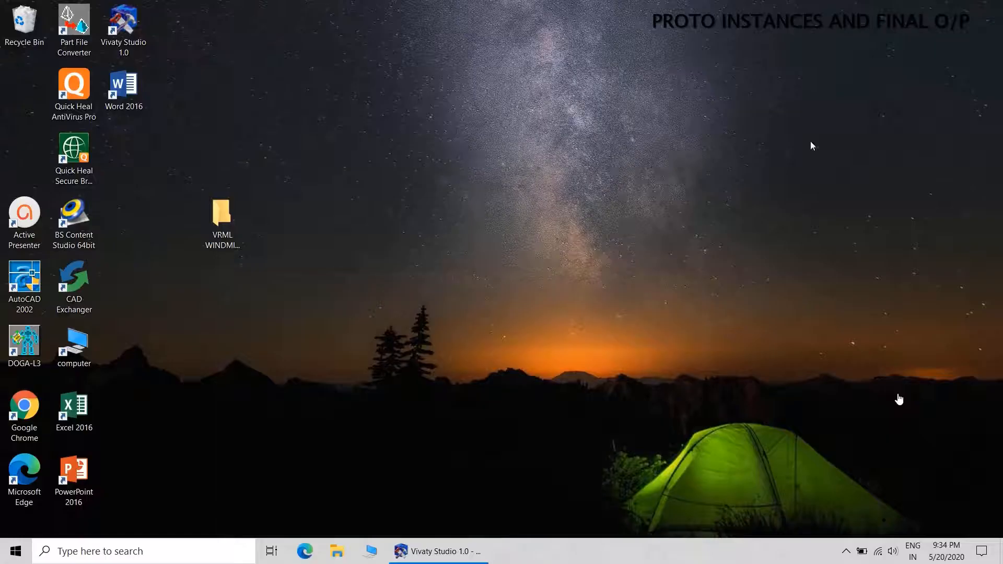
double_click(221, 219)
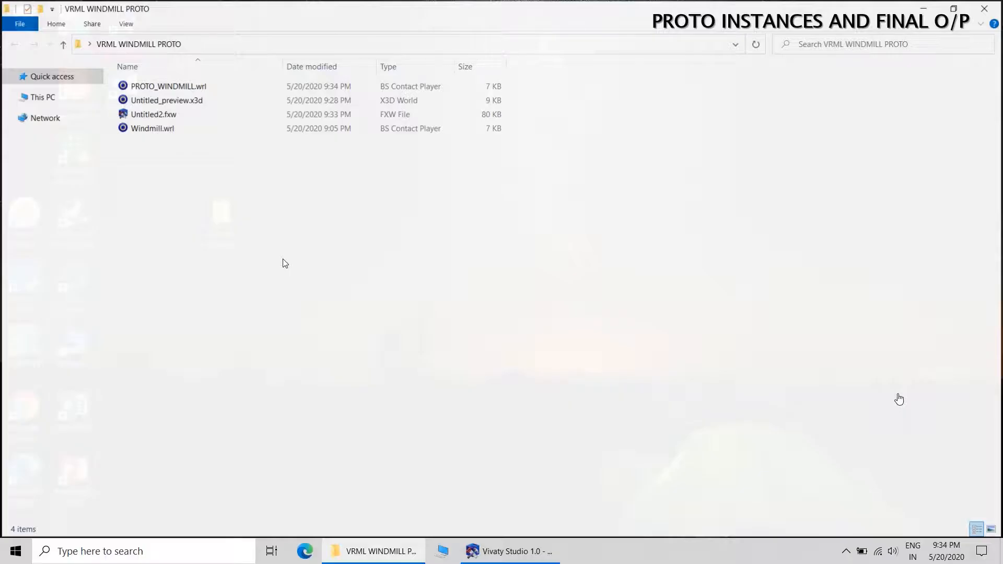
double_click(180, 85)
left_click_drag(739, 105, 721, 186)
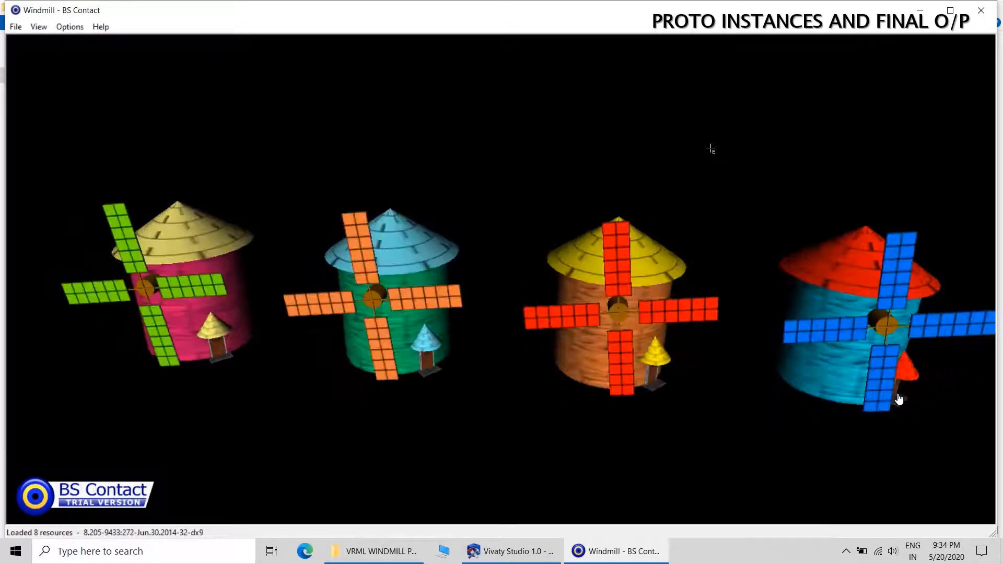
left_click_drag(707, 152, 695, 173)
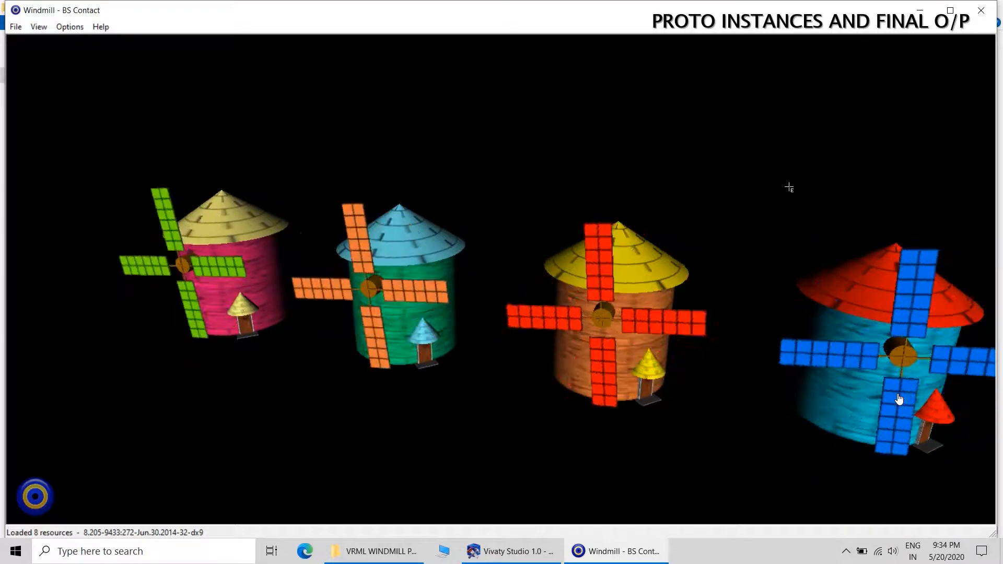
mouse_move(851, 246)
left_mouse_down()
mouse_move(665, 253)
mouse_move(659, 318)
mouse_move(672, 317)
mouse_move(634, 260)
mouse_move(804, 237)
mouse_move(844, 212)
mouse_move(853, 230)
mouse_move(916, 208)
mouse_move(855, 174)
mouse_move(846, 195)
mouse_move(890, 200)
mouse_move(898, 221)
mouse_move(880, 262)
mouse_move(868, 243)
mouse_move(865, 252)
left_mouse_up()
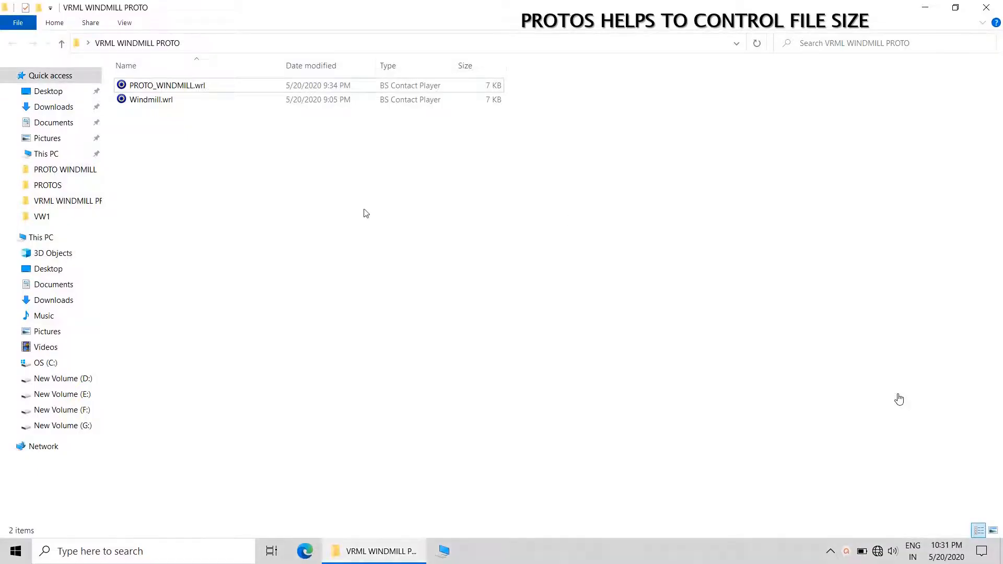
Open Windmill.wrl from the VRML WINDMILL PROTO folder in BS Contact, inspect the original windmill model and close the viewer.
double_click(159, 99)
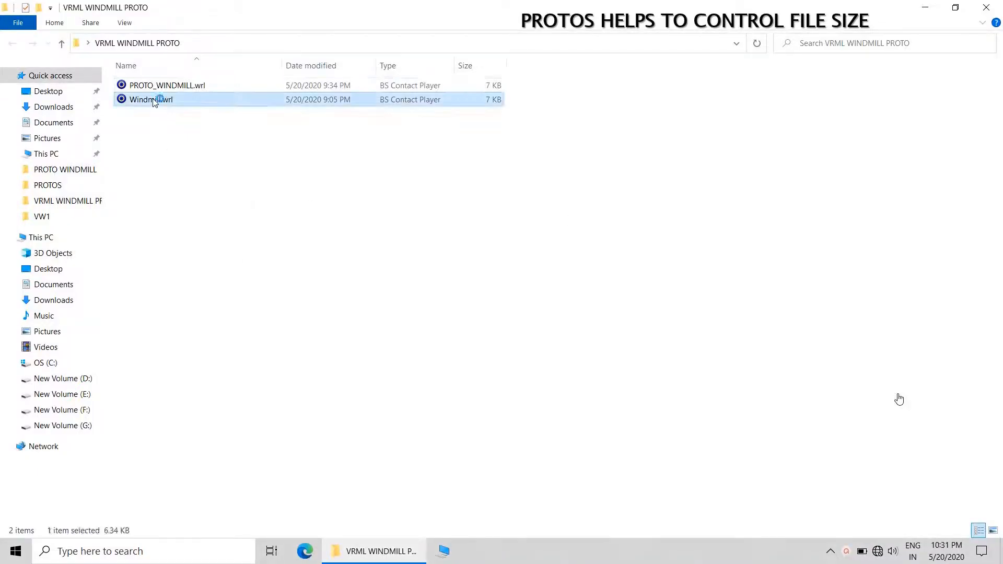
left_click_drag(779, 159, 938, 87)
left_click(982, 15)
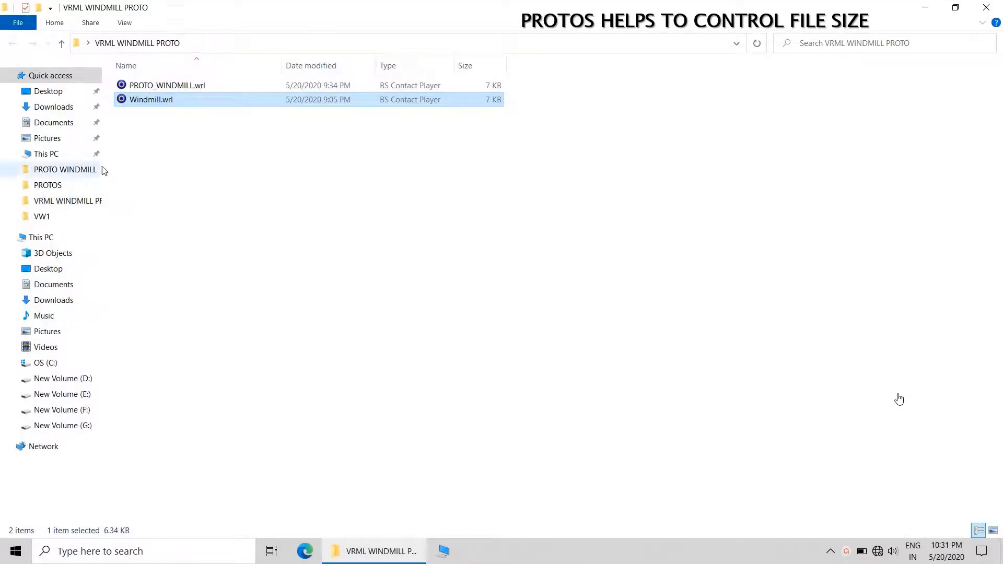
View PROTO_WINDMILL.wrl in BS Contact, close the viewer and compare the file's size with that of Windmill.wrl.
double_click(173, 86)
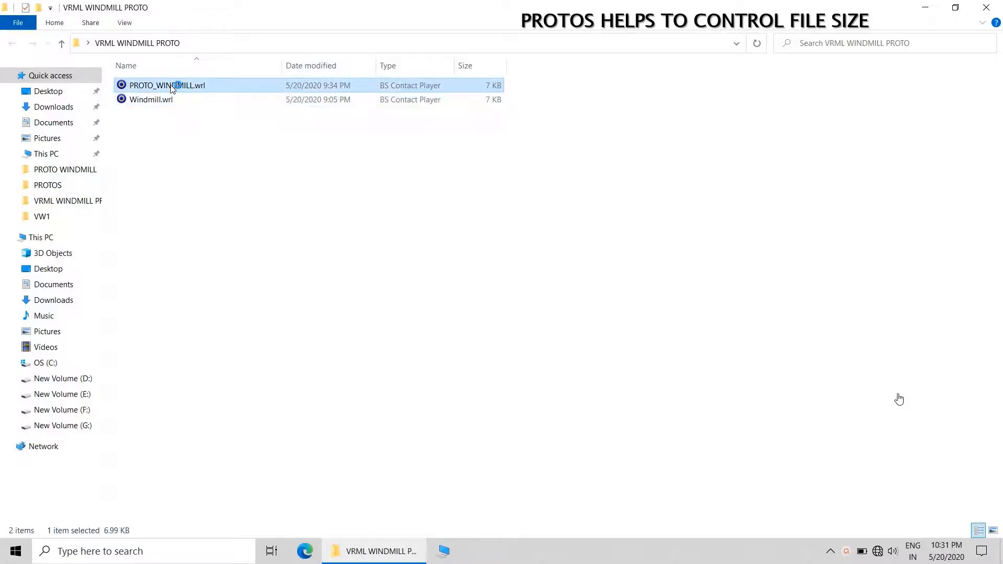
left_click_drag(826, 115, 812, 153)
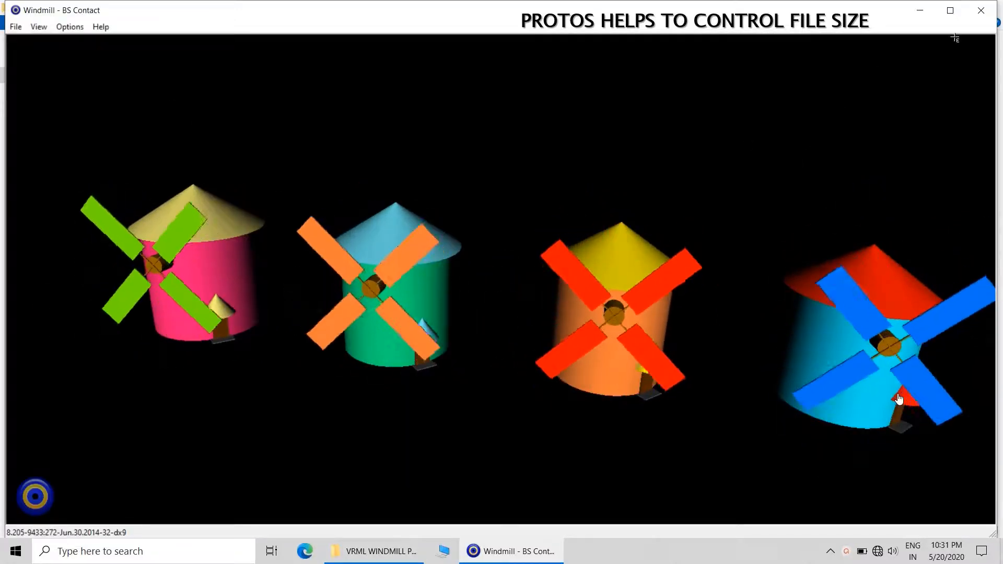
key("alt+F4")
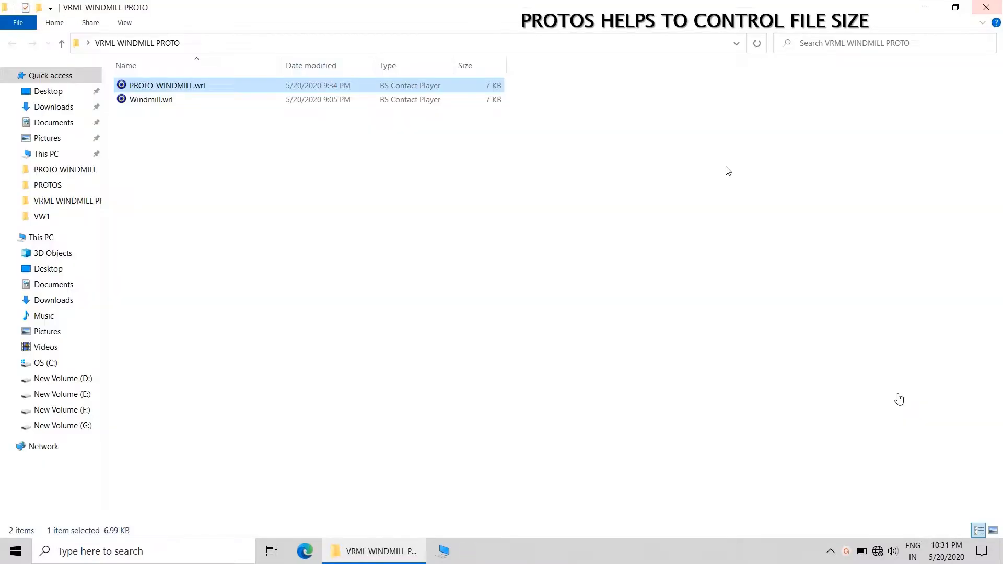
left_click(531, 82)
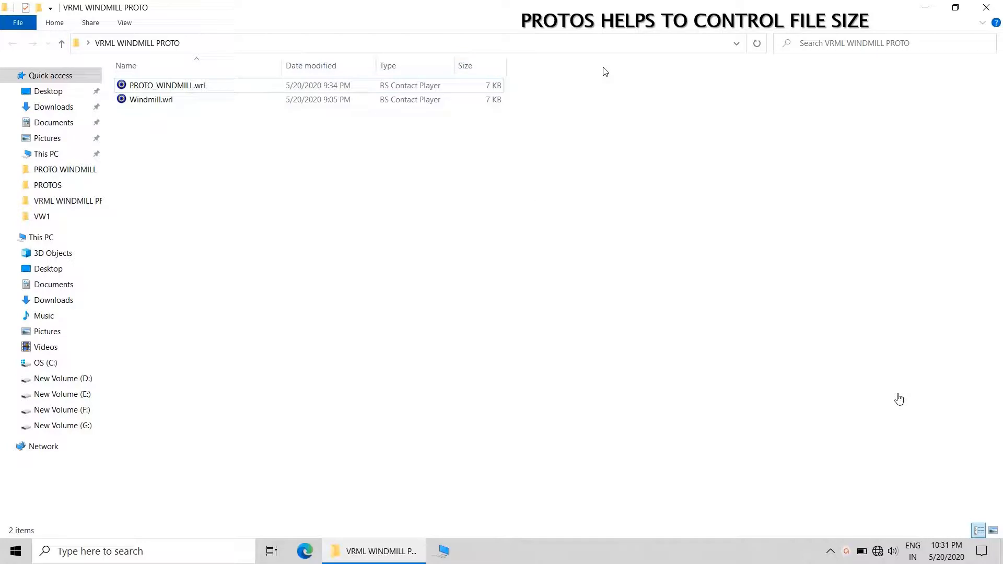
key("ctrl+Down")
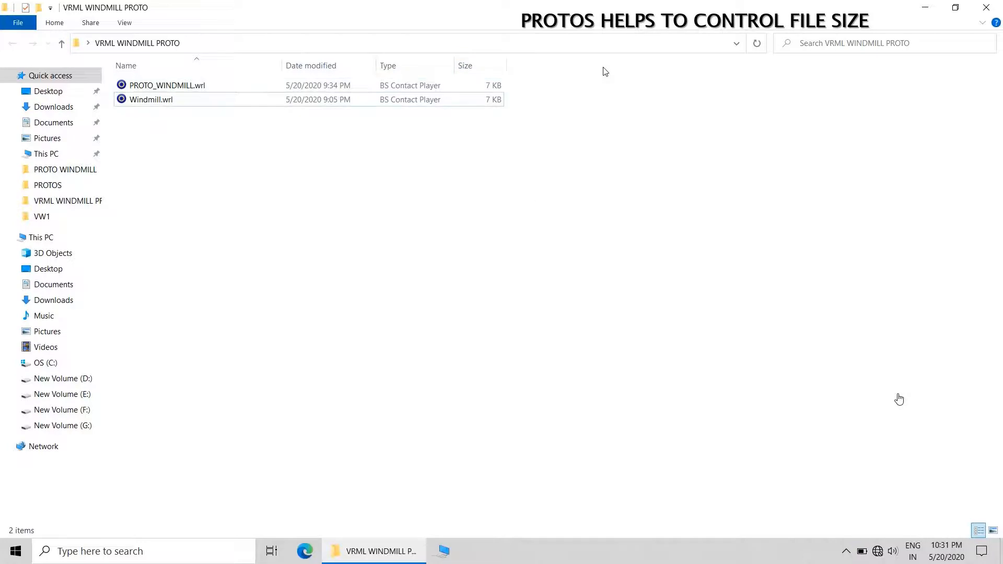